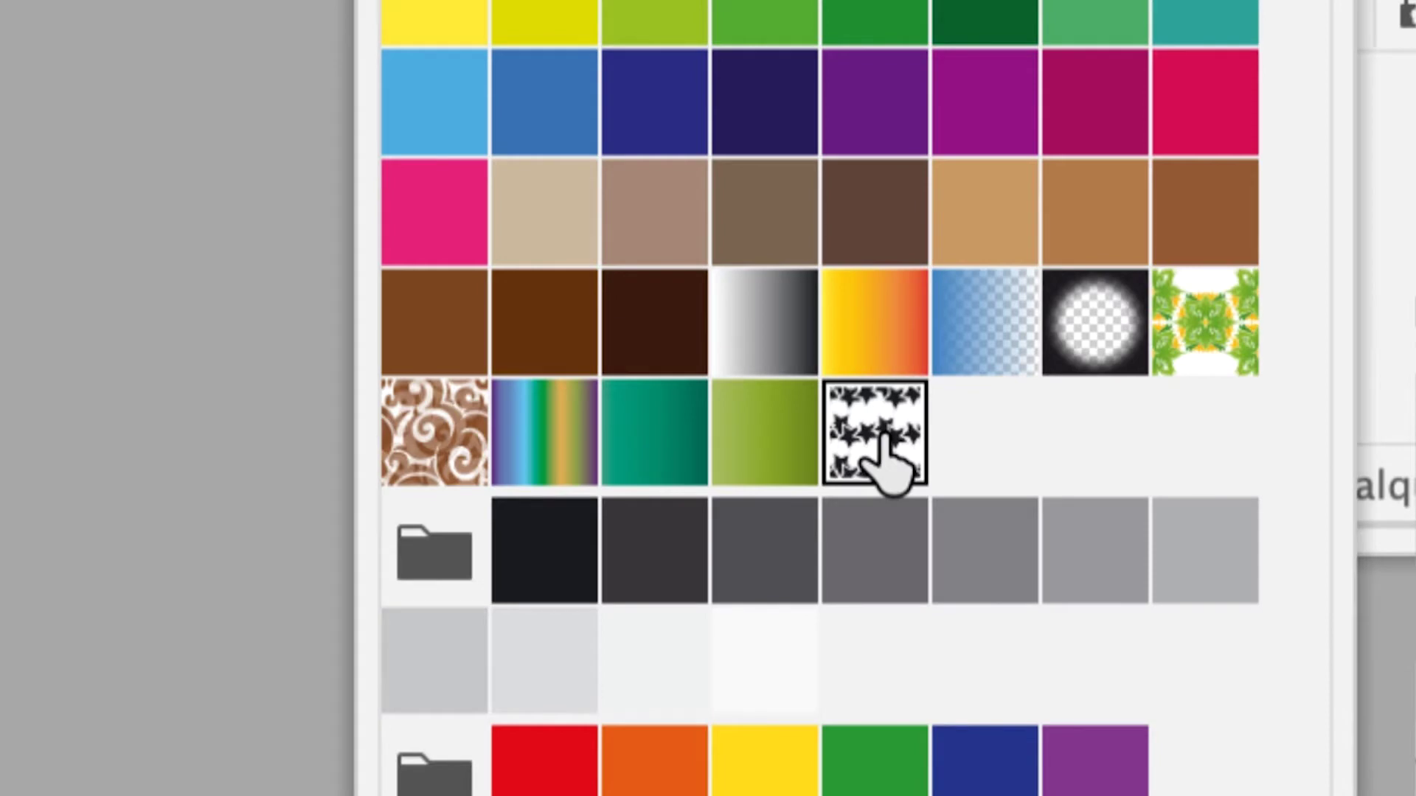
Step: Place the black star pattern swatch's artwork on the canvas and move the swatches and shape tools panels away from it
left_click_drag(885, 450, 516, 452)
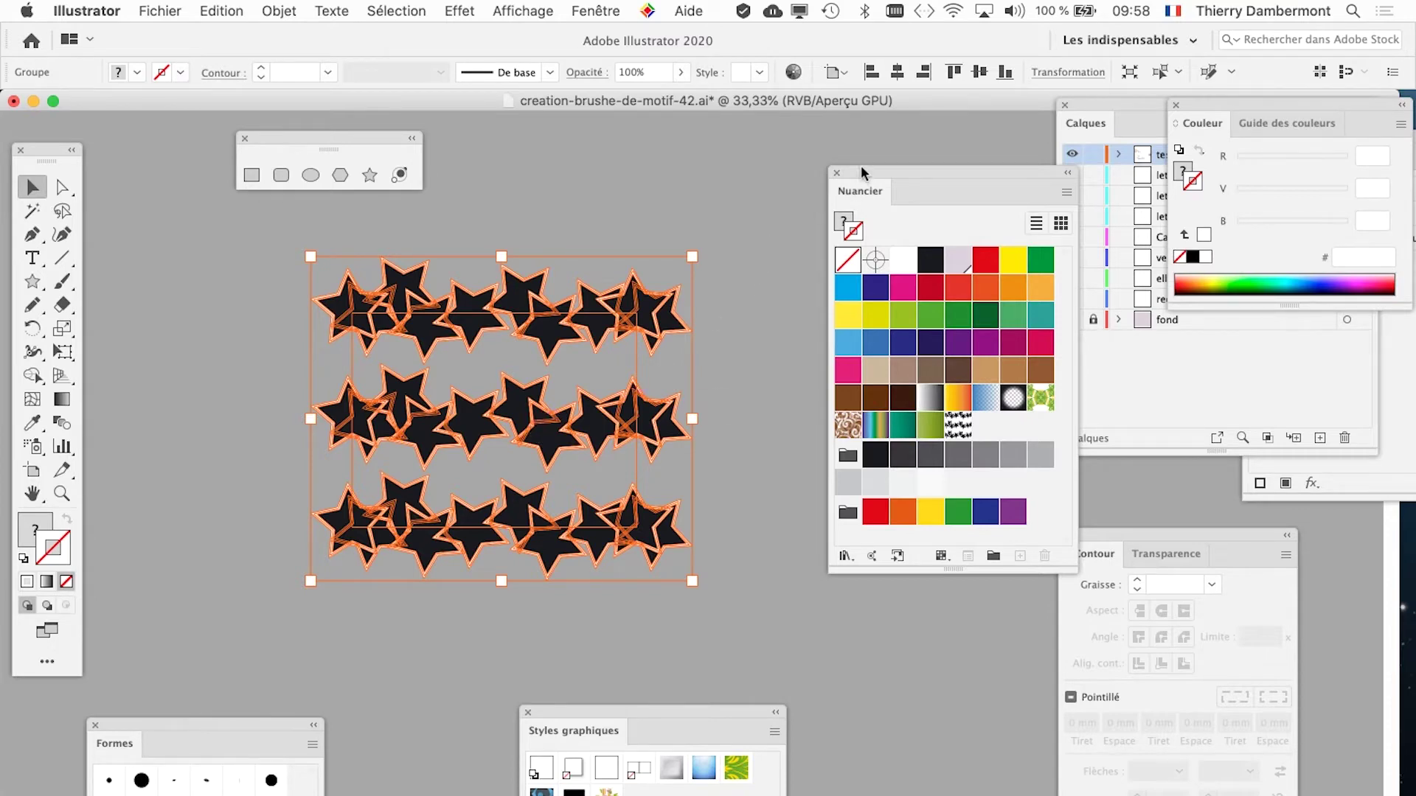
left_click_drag(861, 168, 919, 158)
left_click_drag(298, 138, 195, 94)
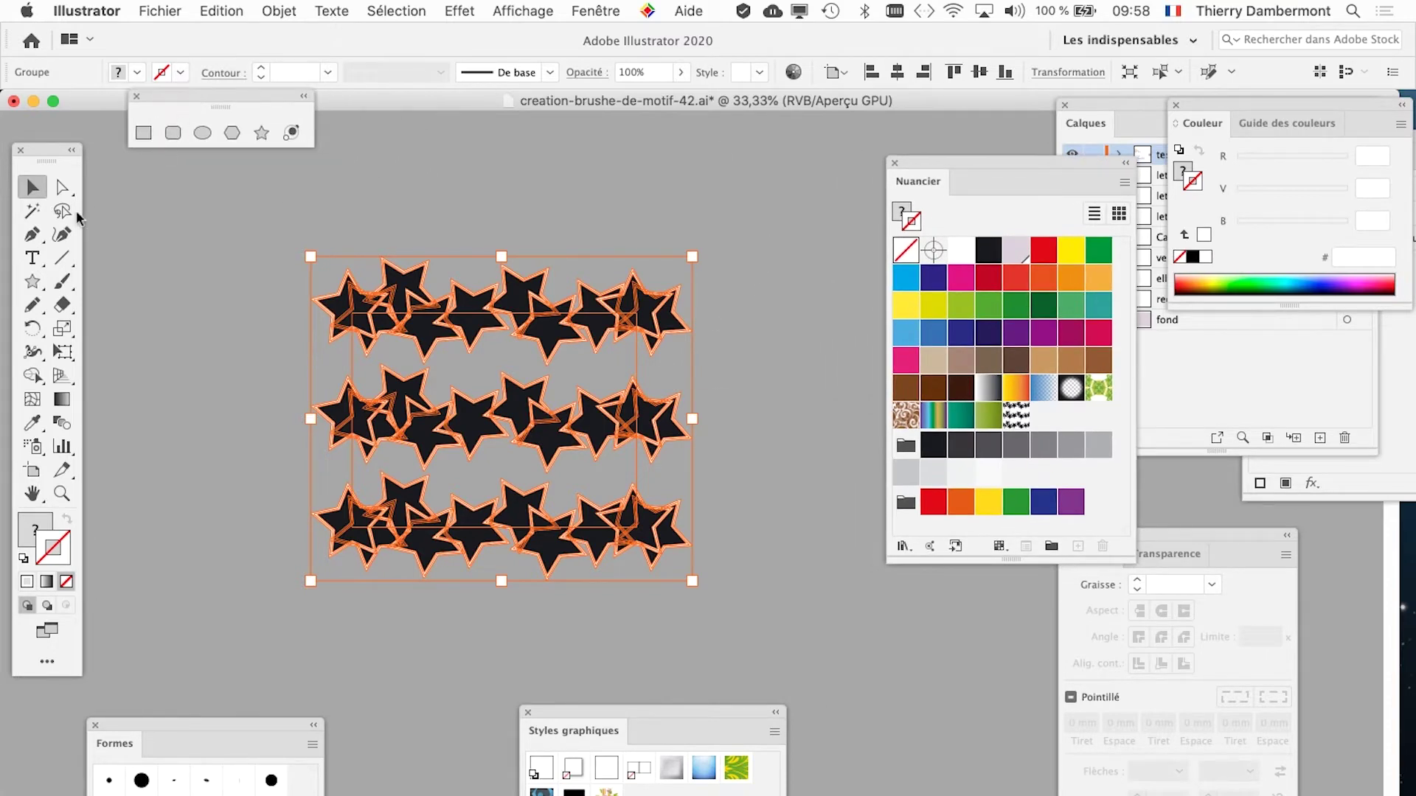
Step: Try to select only the top row of stars with the Direct Selection tool
left_click(63, 190)
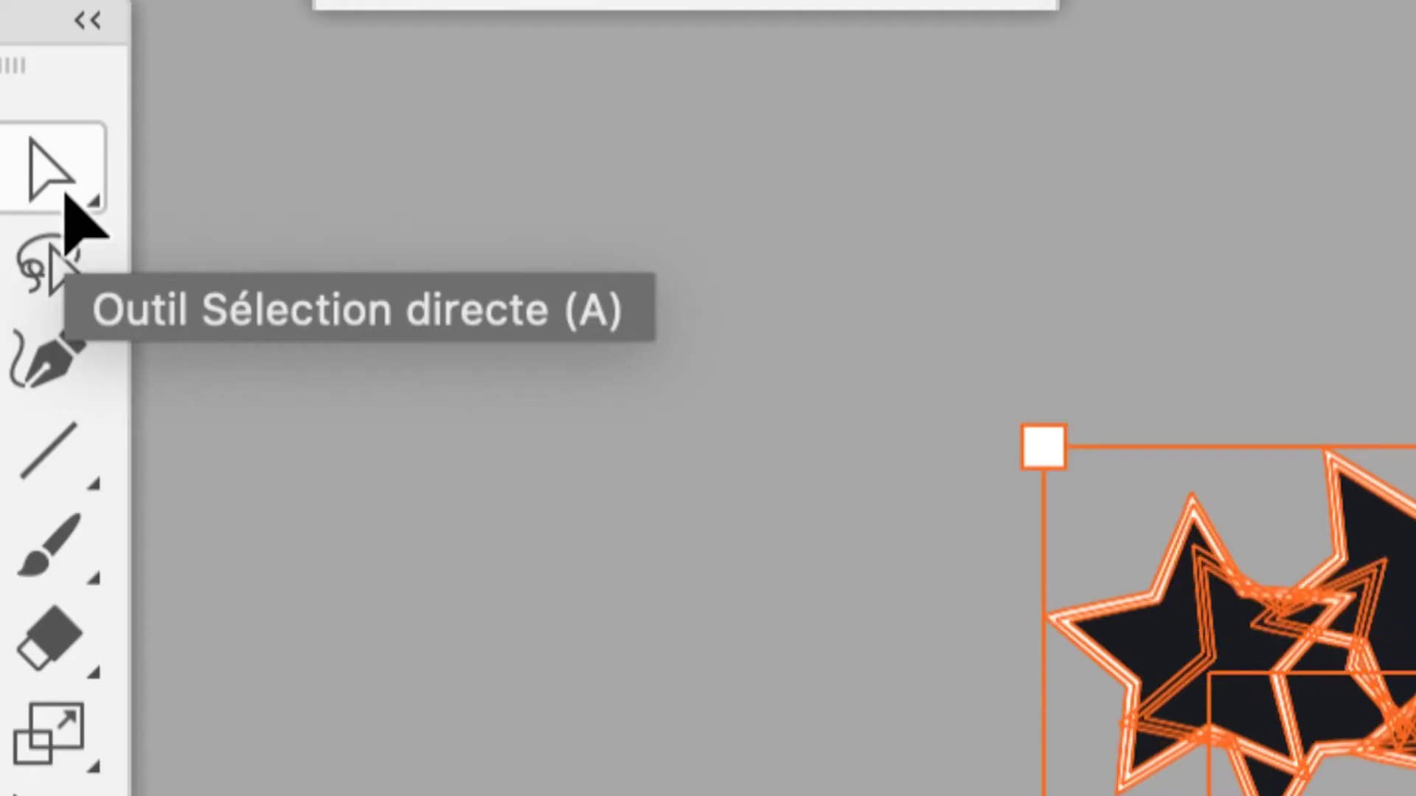
left_click(65, 193)
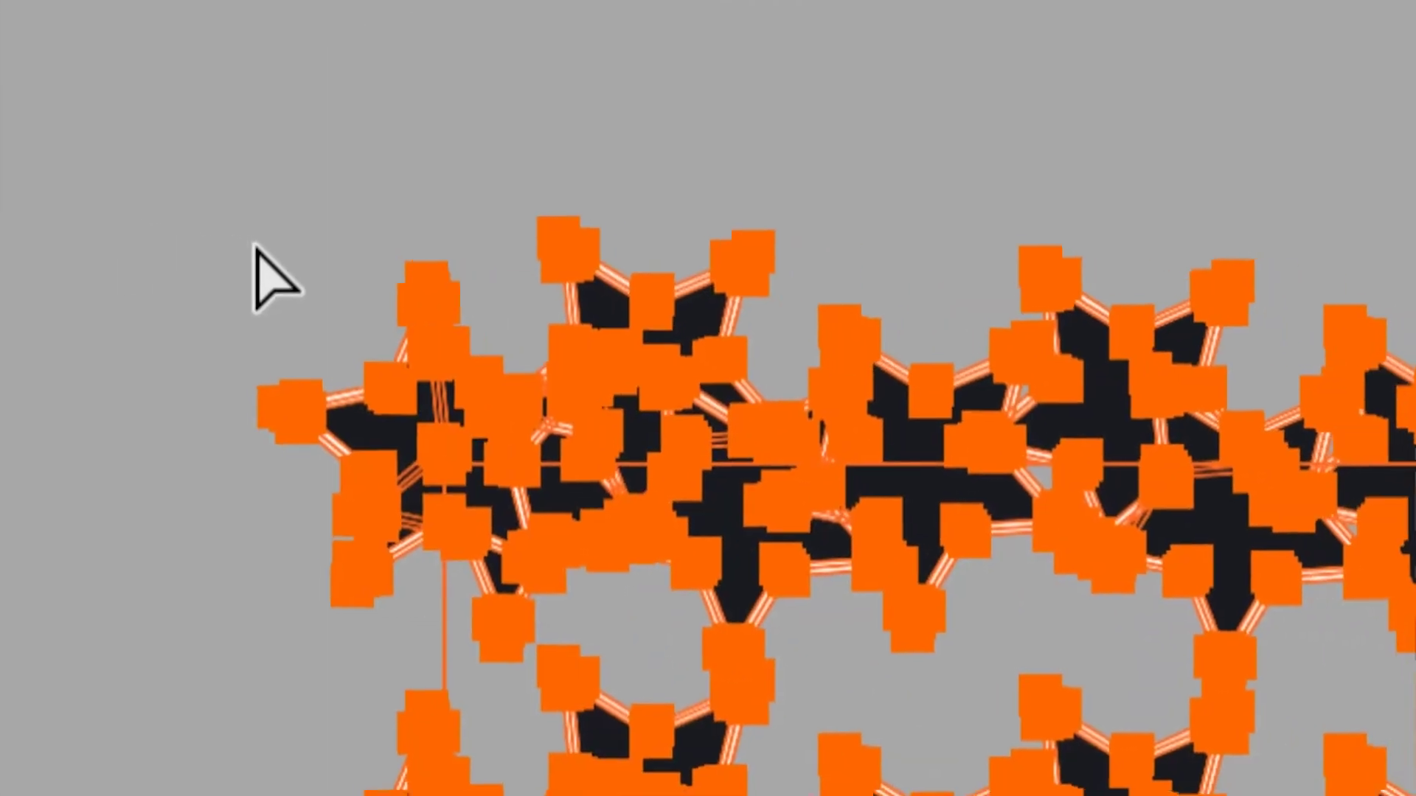
left_click(250, 243)
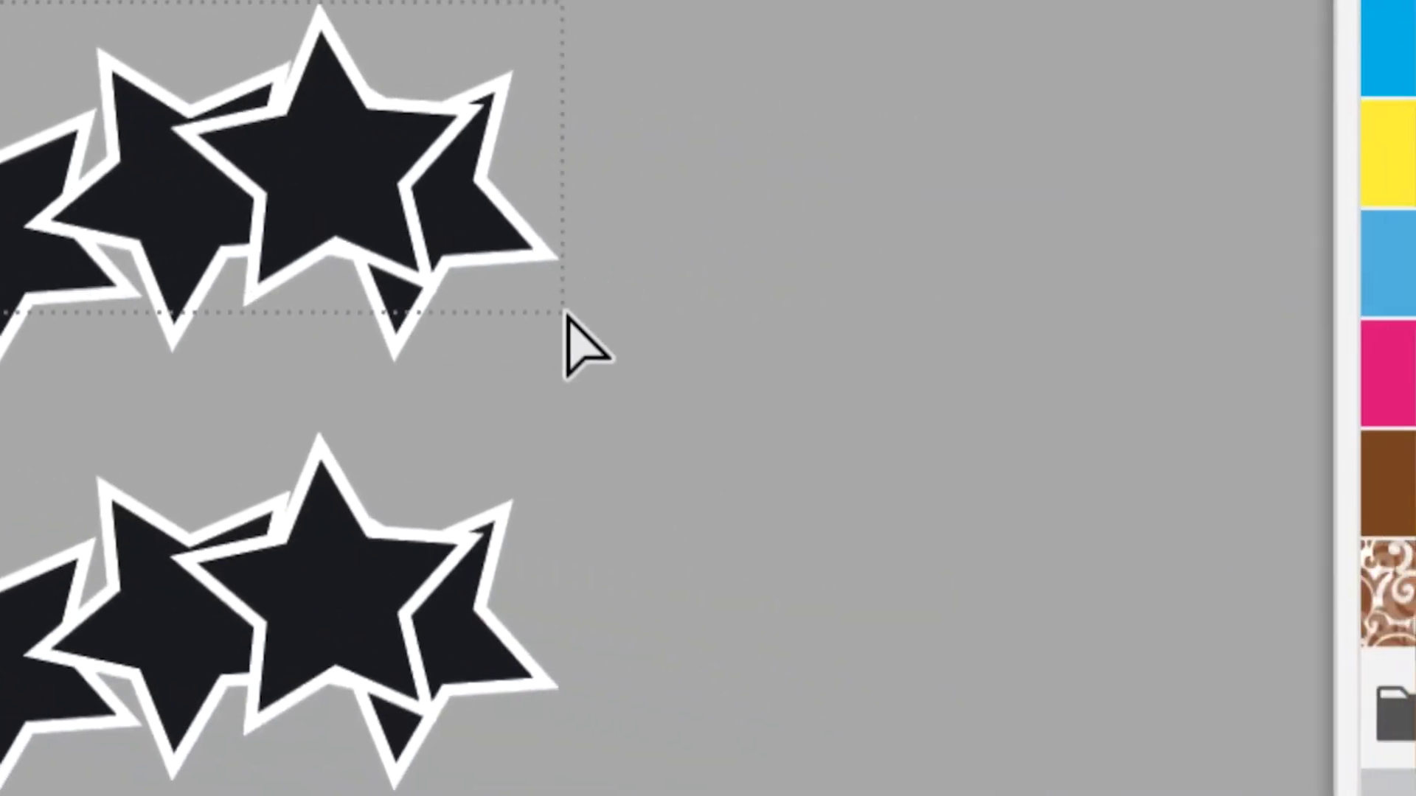
left_click(474, 304)
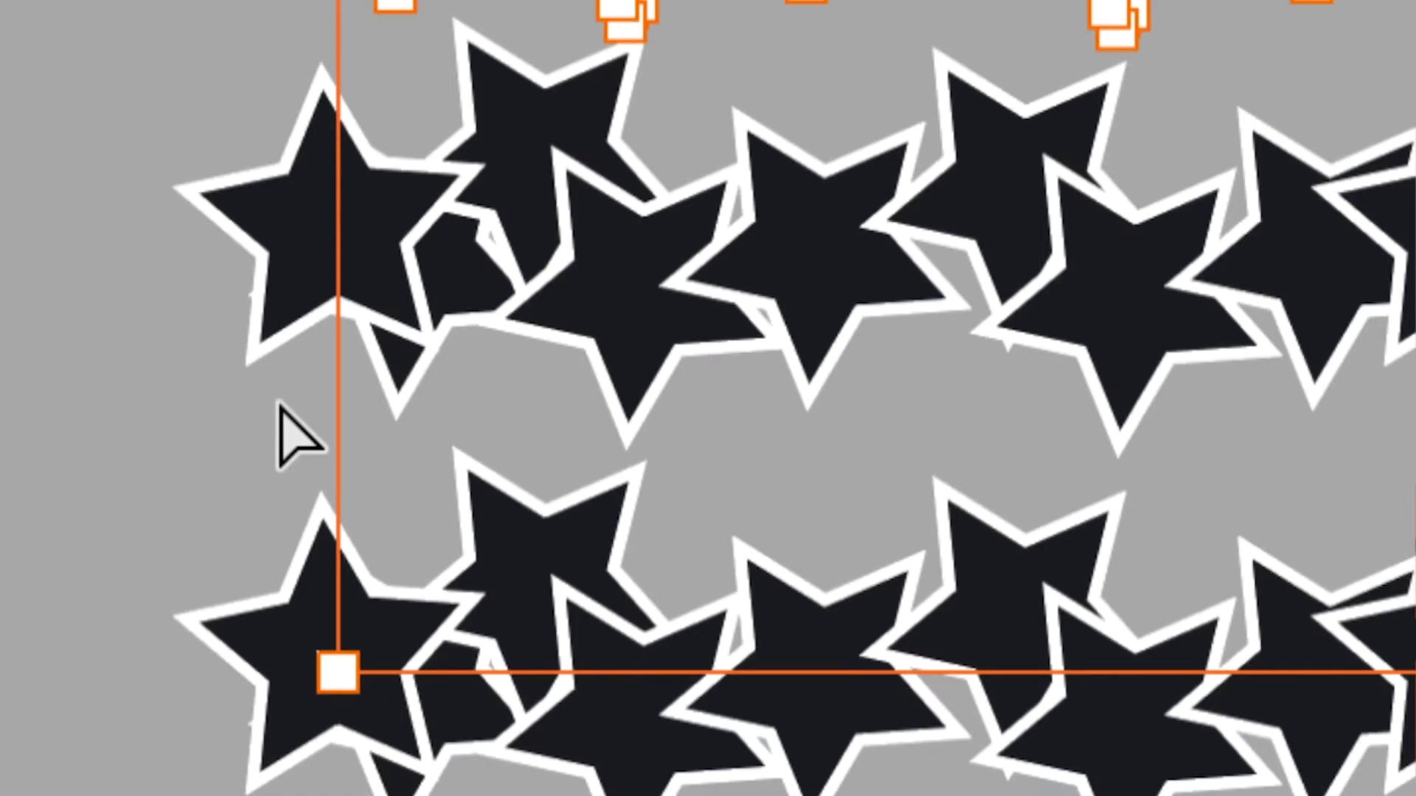
Step: Select the pattern's invisible bounding rectangle in outline view and bring the layers list closer to the artwork
left_click(279, 405)
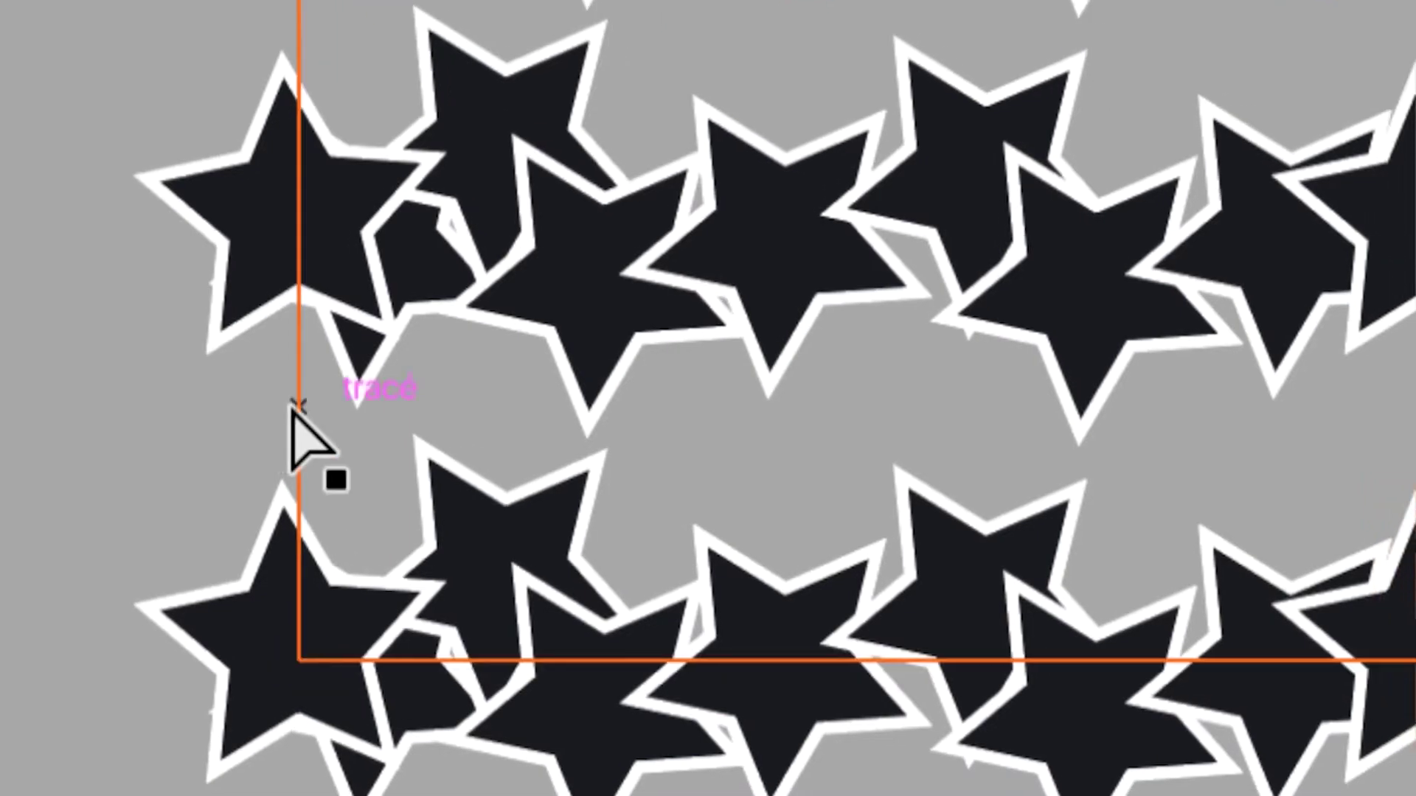
left_click(292, 407)
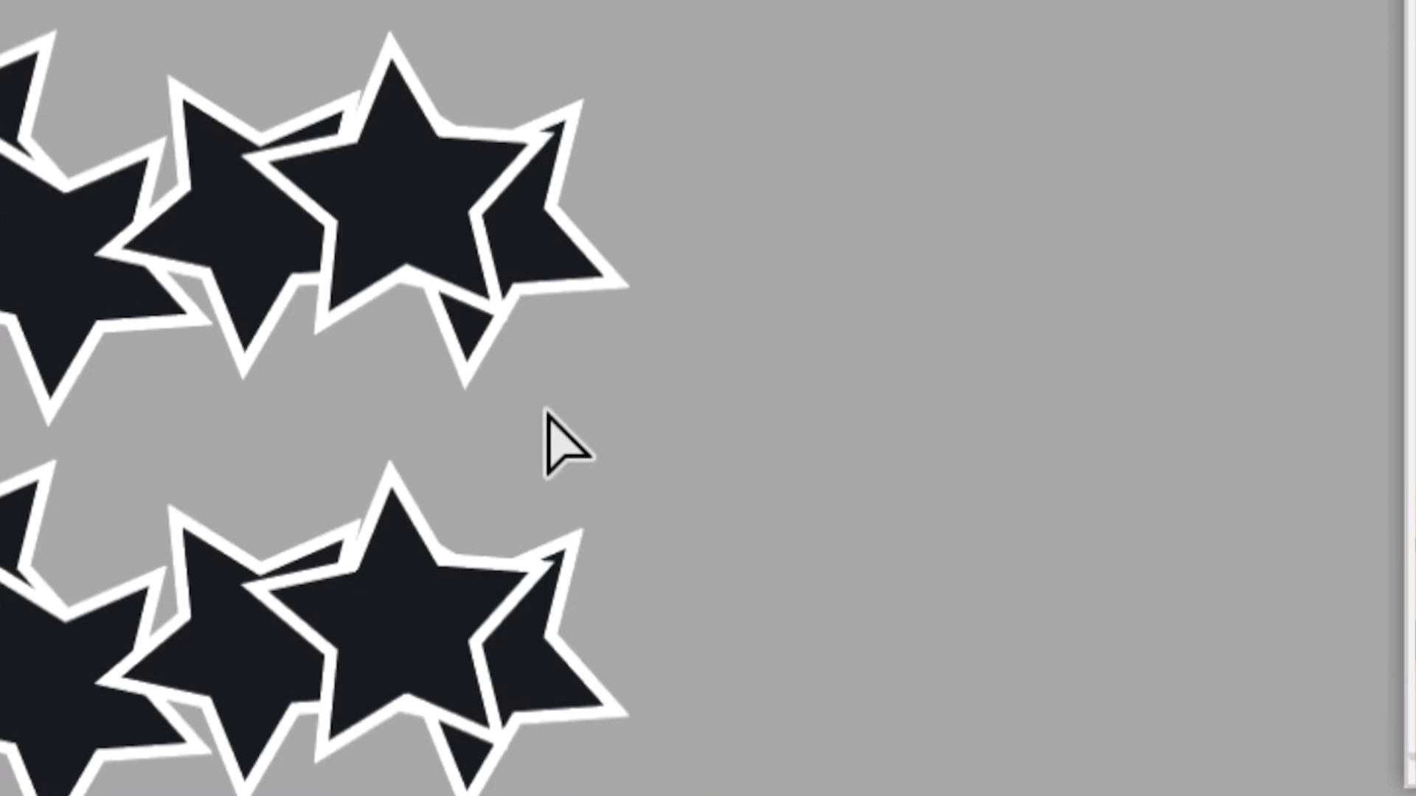
key("ctrl+y")
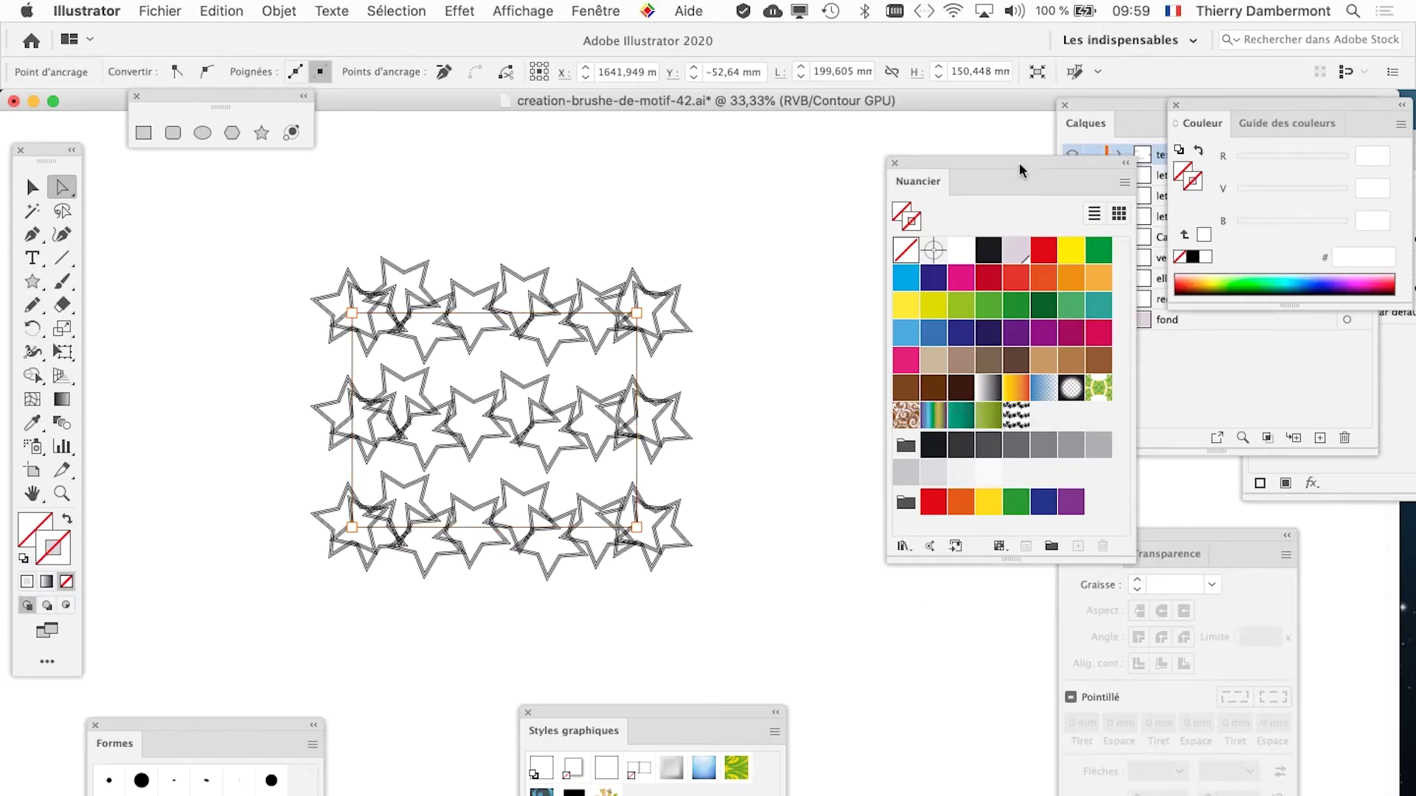
left_click_drag(1020, 169, 909, 640)
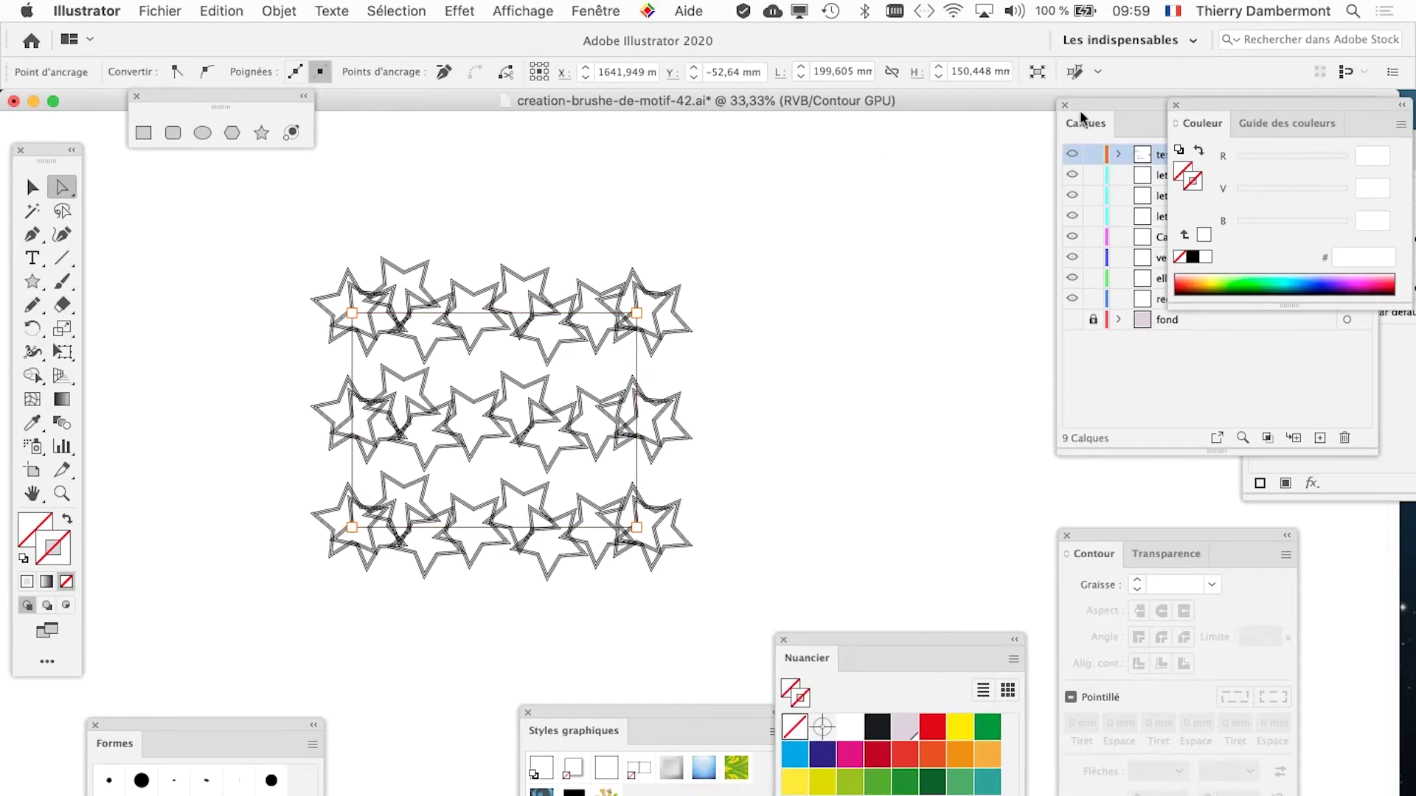
left_click_drag(1081, 121, 749, 149)
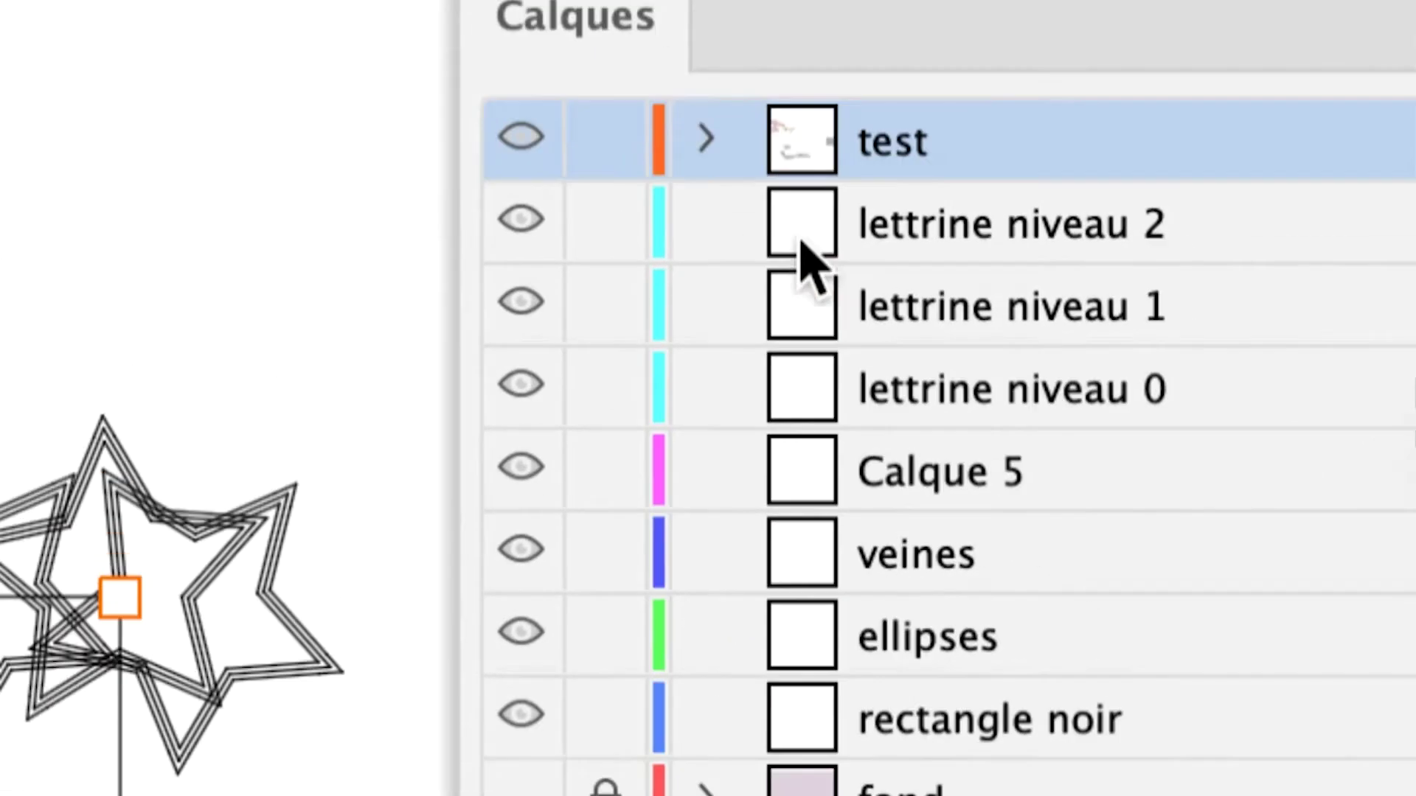
Step: Expand the test layer and its pattern group, and lock the bounding rectangle's path
left_click(701, 142)
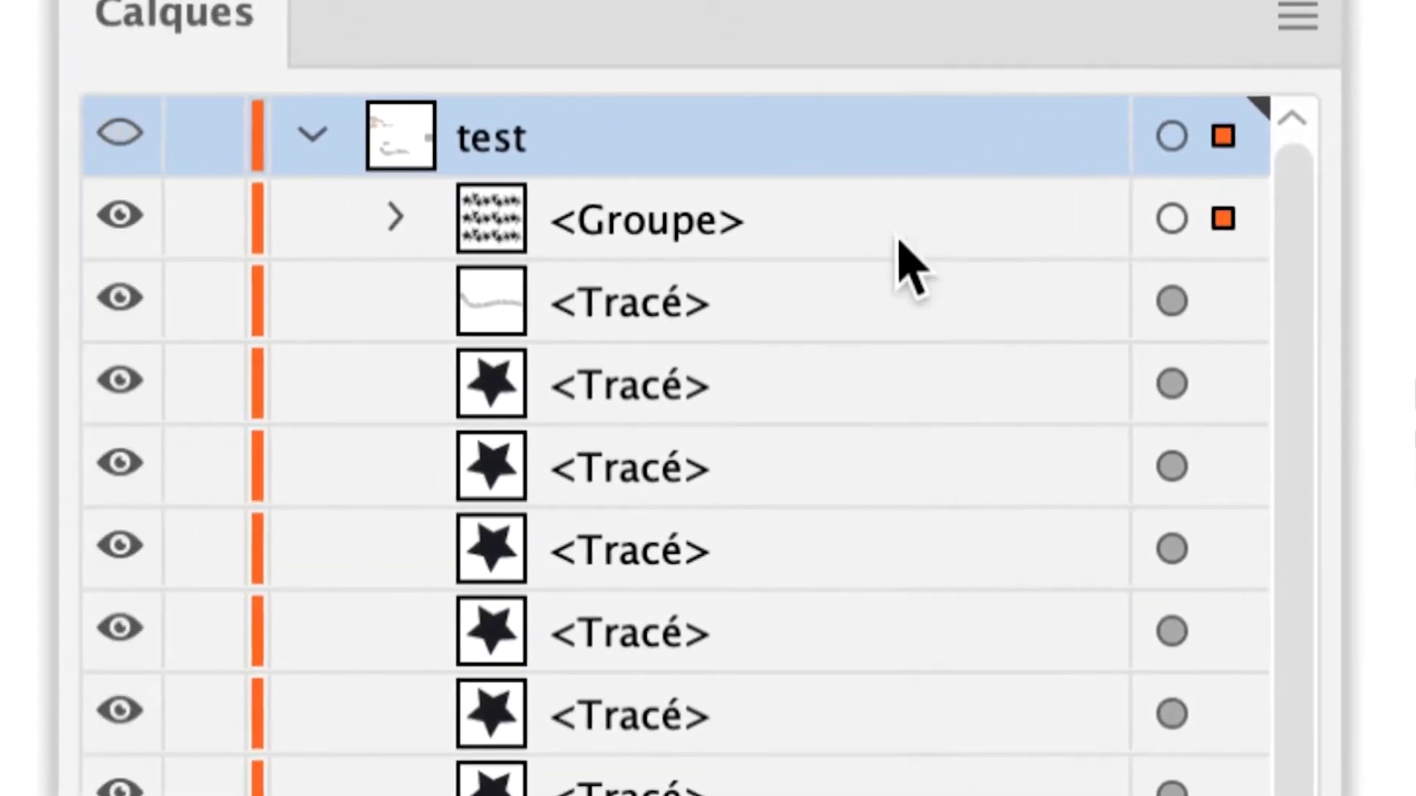
left_click(393, 219)
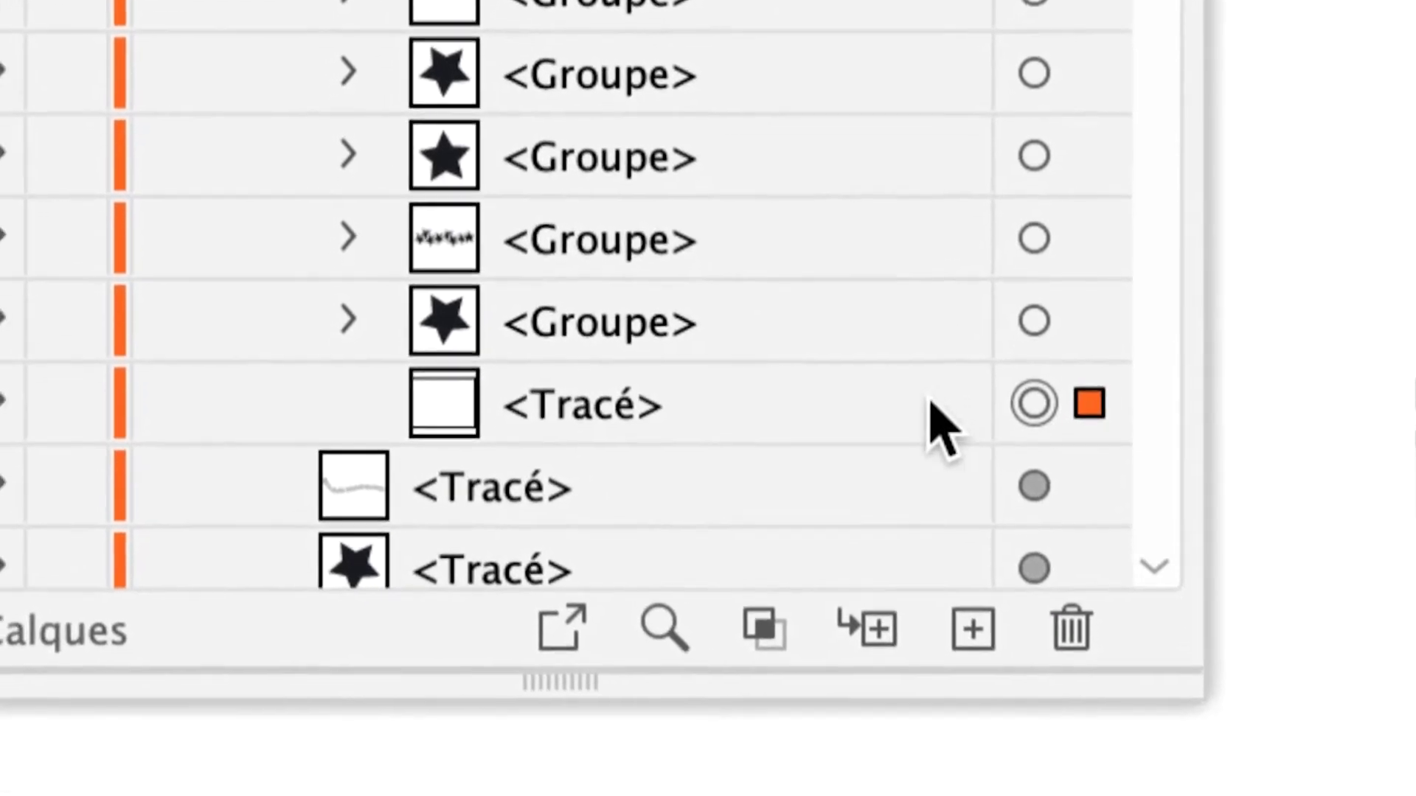
left_click(89, 413)
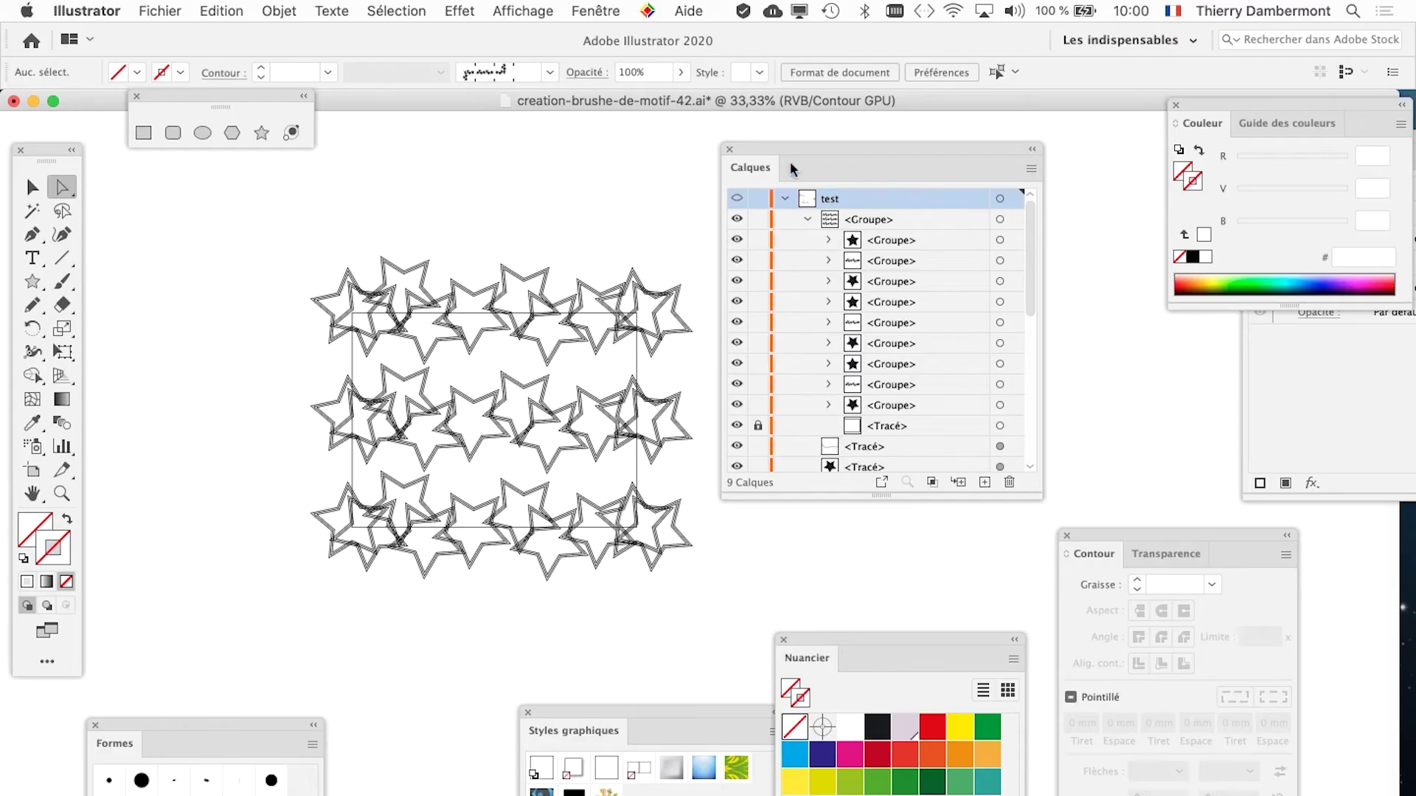
left_click_drag(784, 152, 1025, 180)
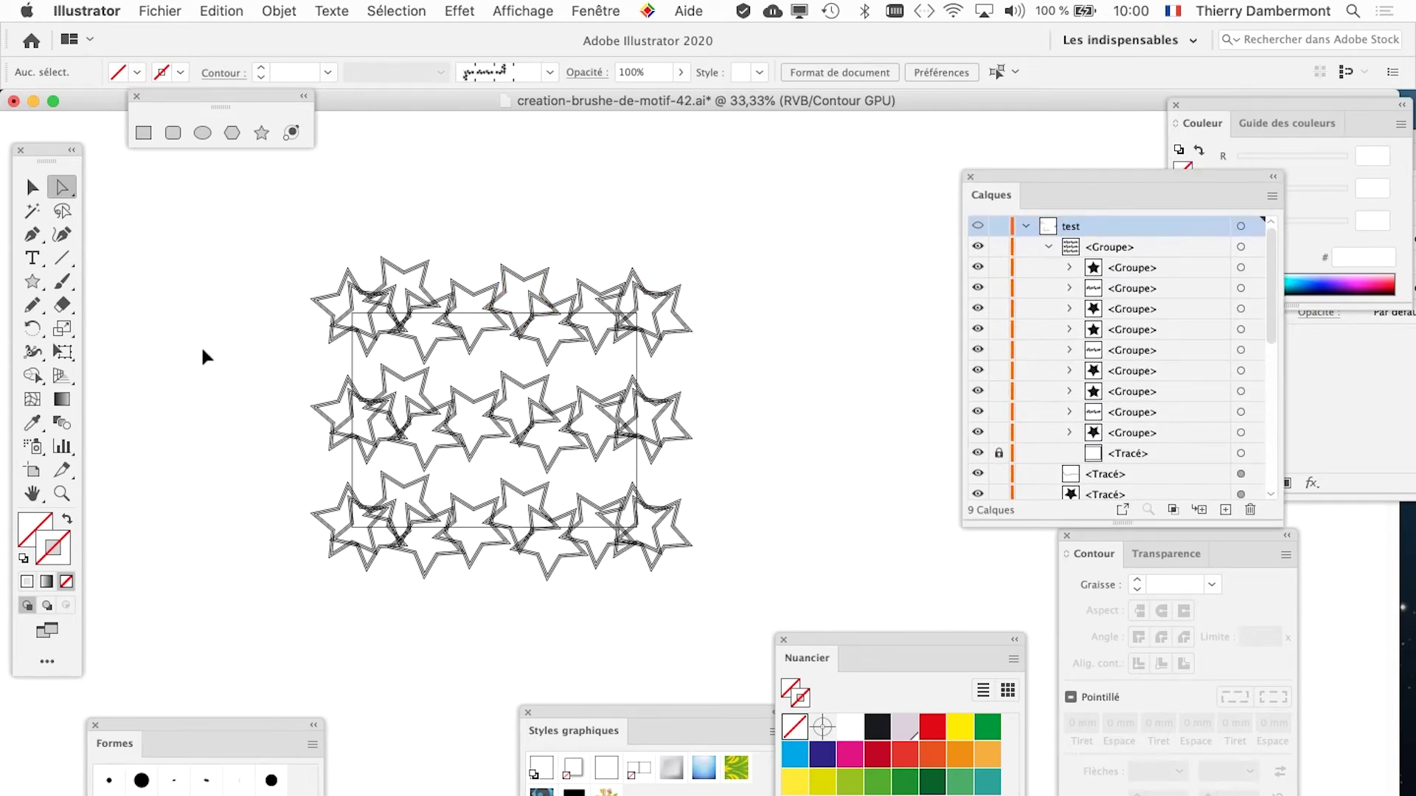
Step: Return to preview display and delete the entire top row of stars
key("super+y")
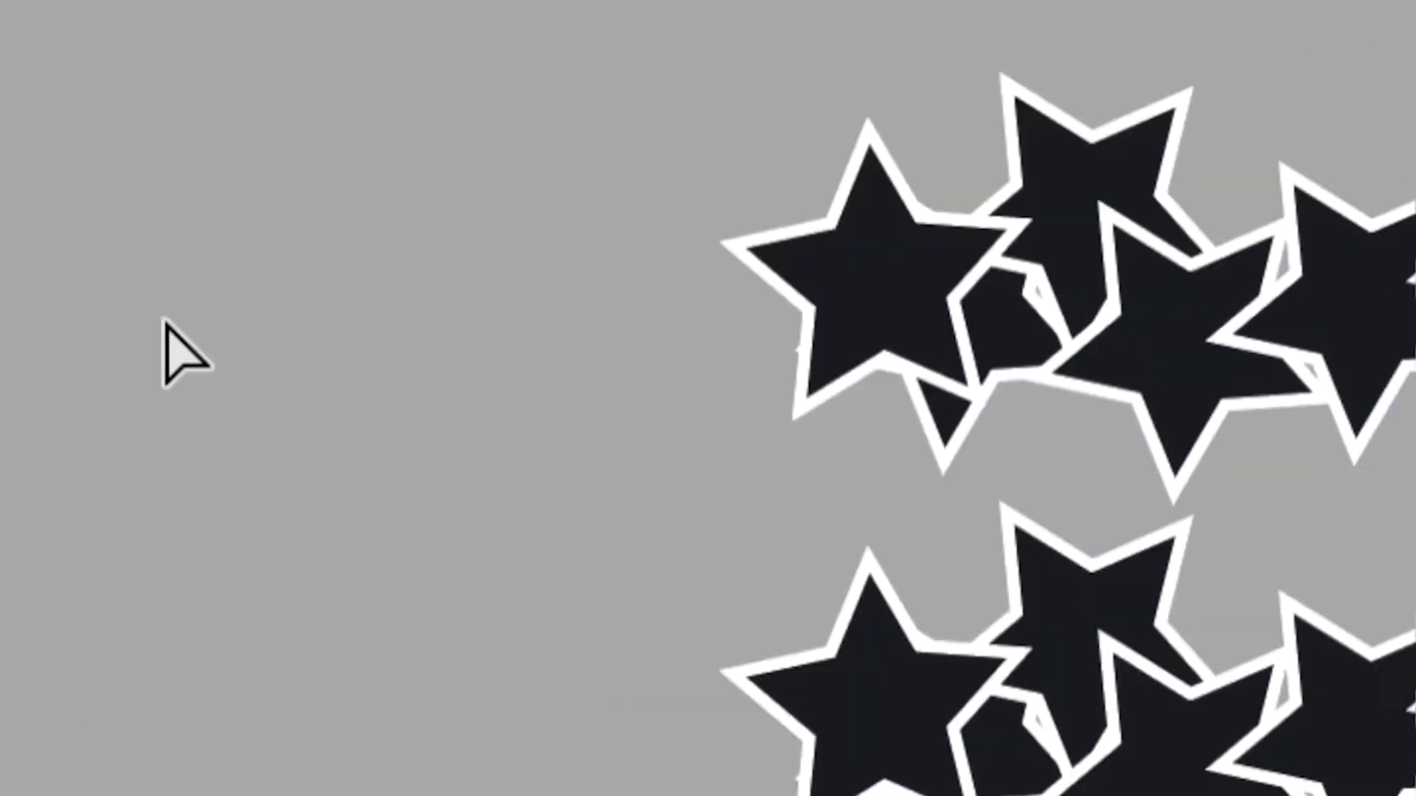
left_click_drag(164, 322, 594, 335)
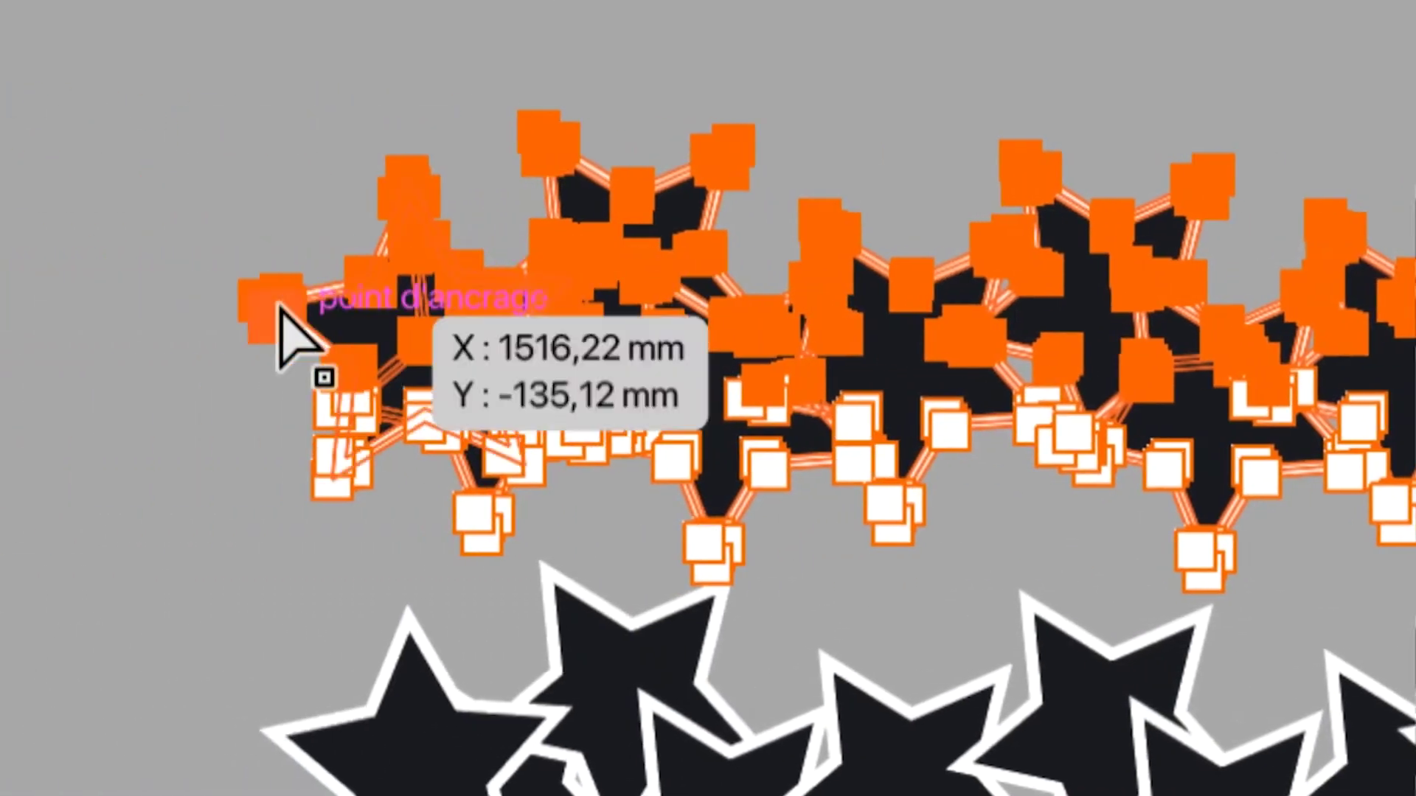
key("Delete")
key("Delete")
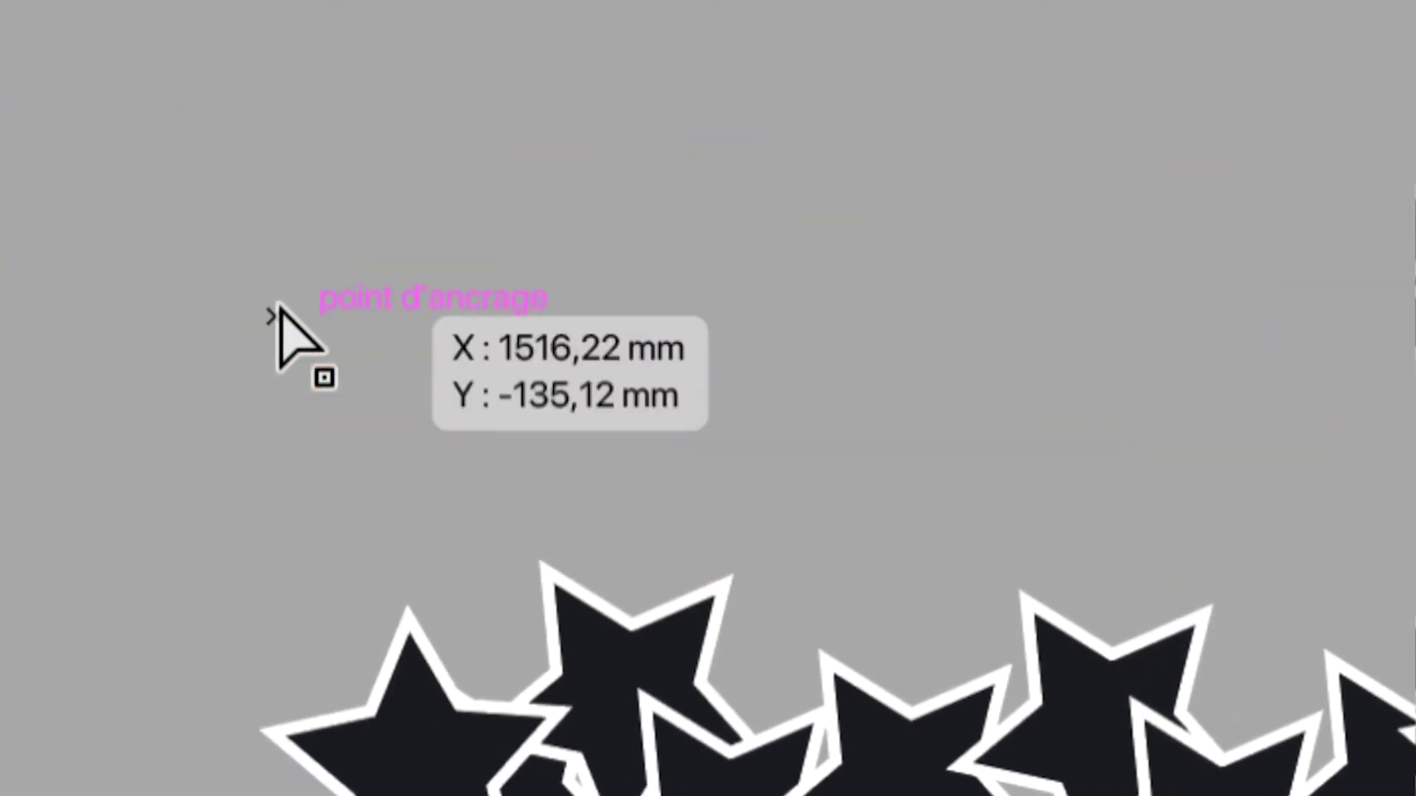
Step: Delete the entire bottom row of stars, keeping the middle row
left_click(276, 306)
left_click_drag(259, 474, 832, 550)
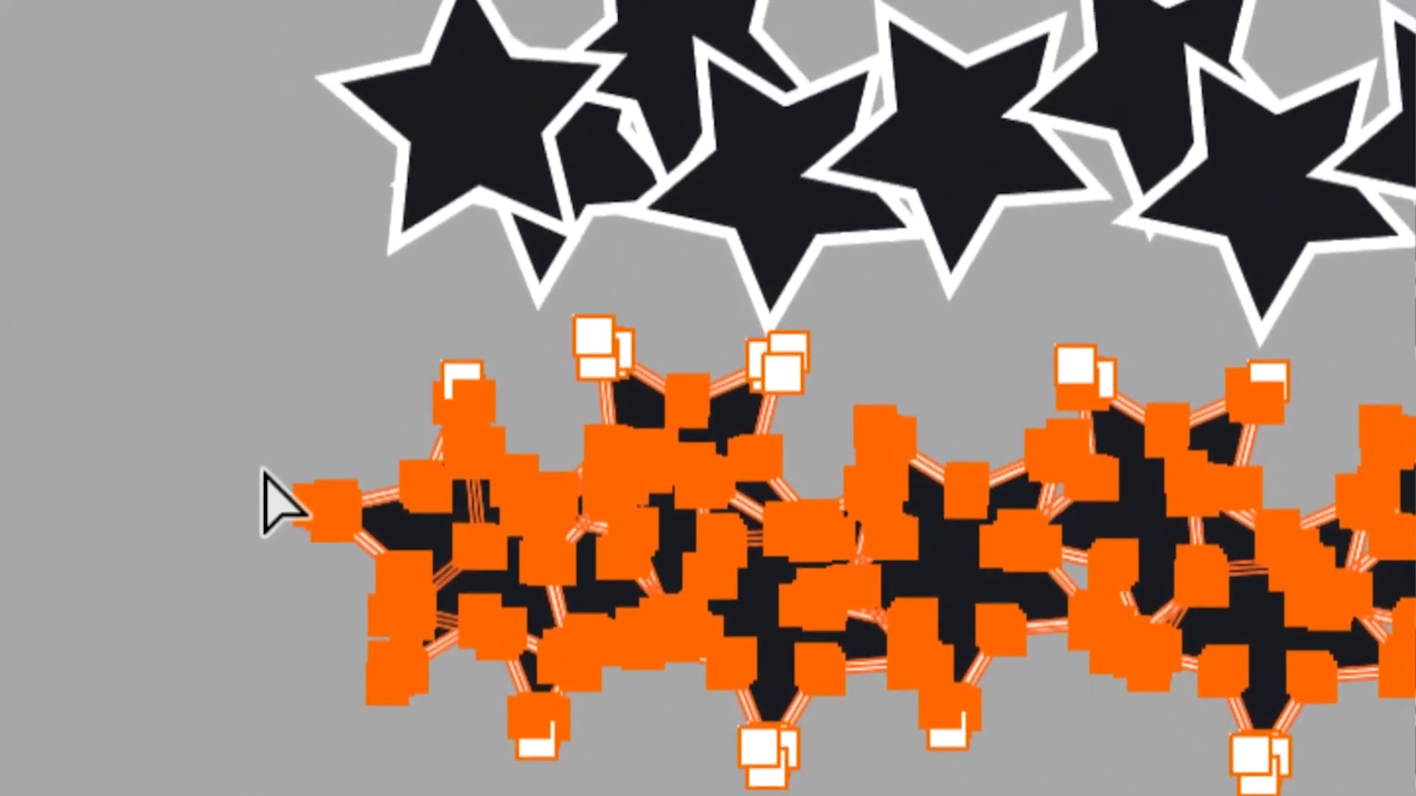
key("Delete")
key("Delete")
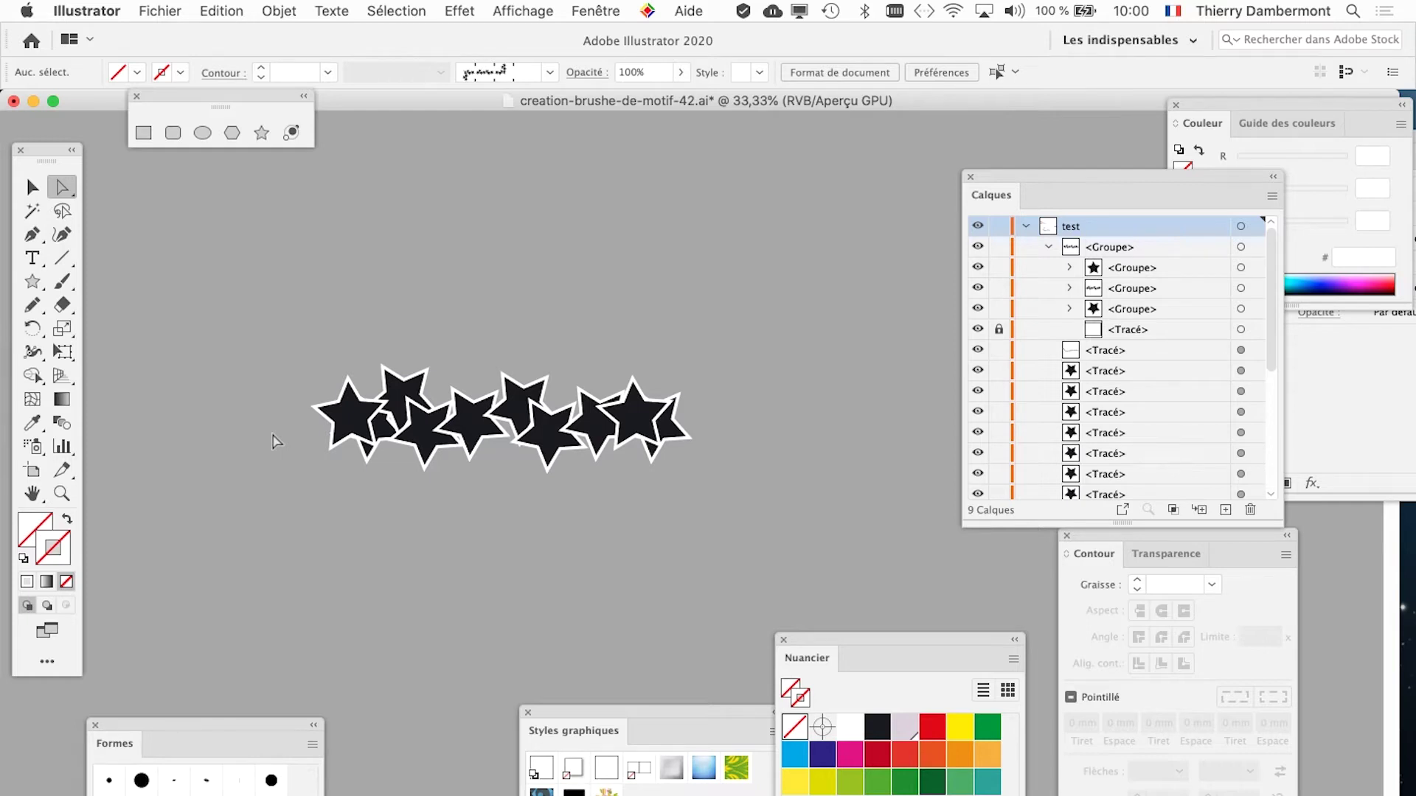
Step: Enlarge the view of the remaining star row to 66.67% and display it in outline mode
scroll(424, 456, "up", 2)
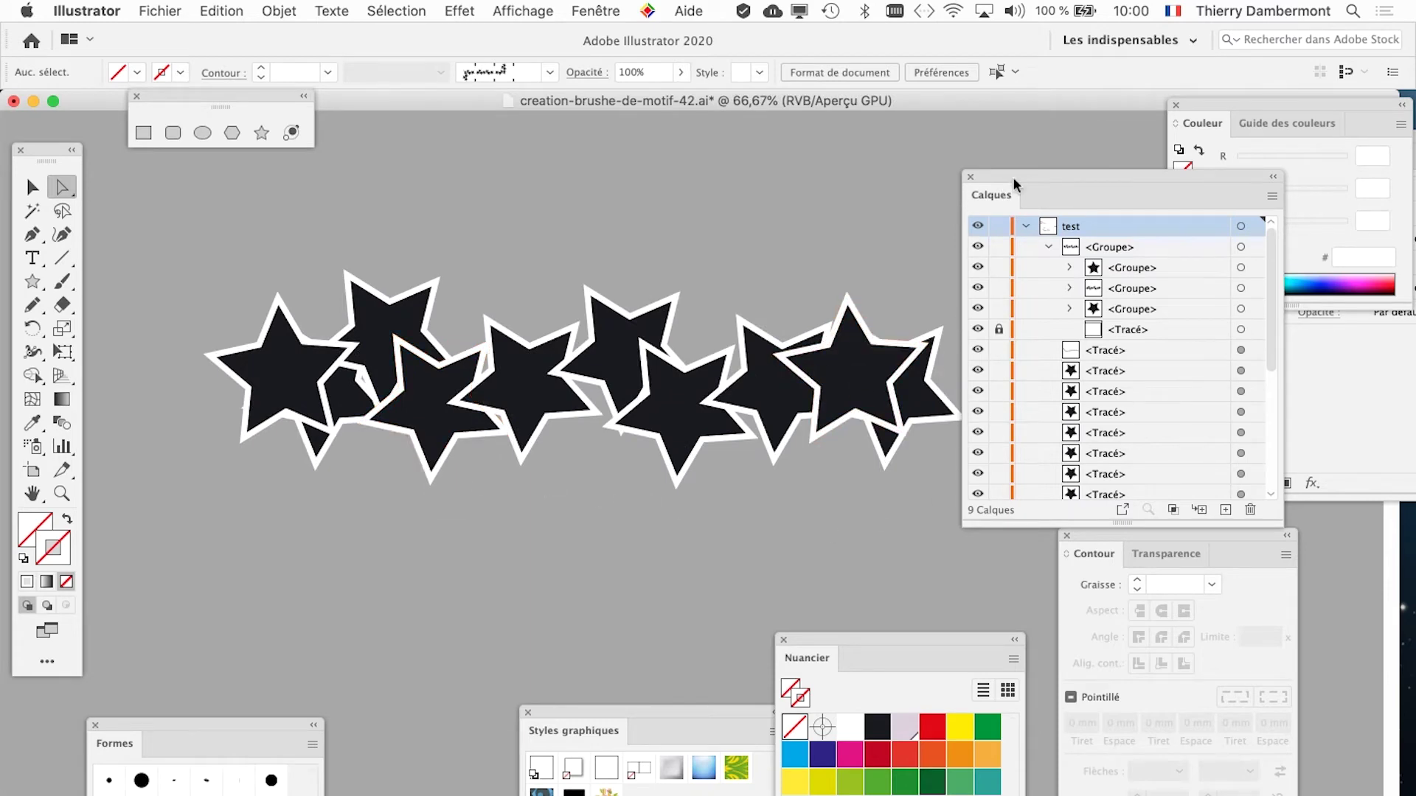
mouse_move(1014, 180)
left_mouse_down()
mouse_move(1023, 168)
mouse_move(1038, 188)
left_mouse_up()
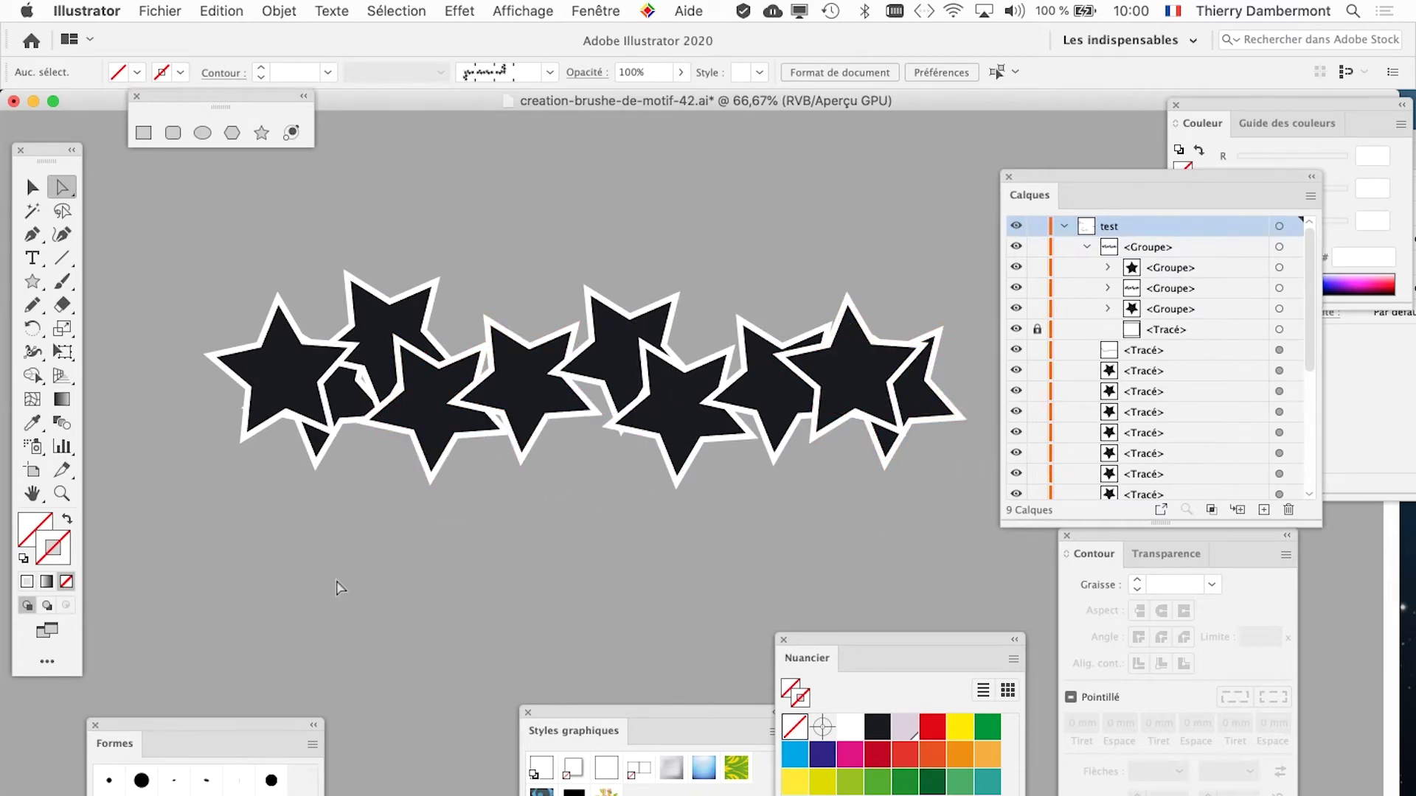
key("super+y")
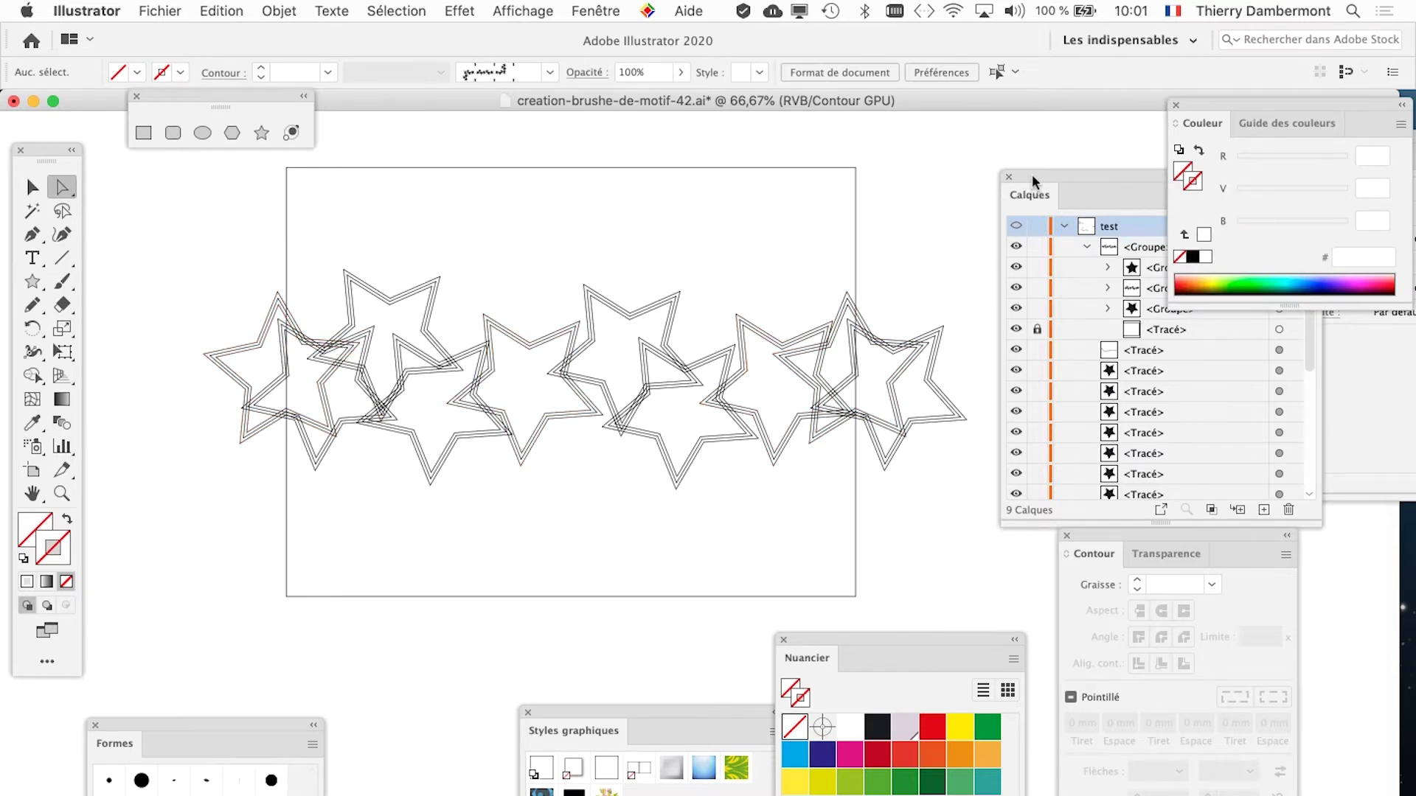
left_click_drag(613, 306, 542, 306)
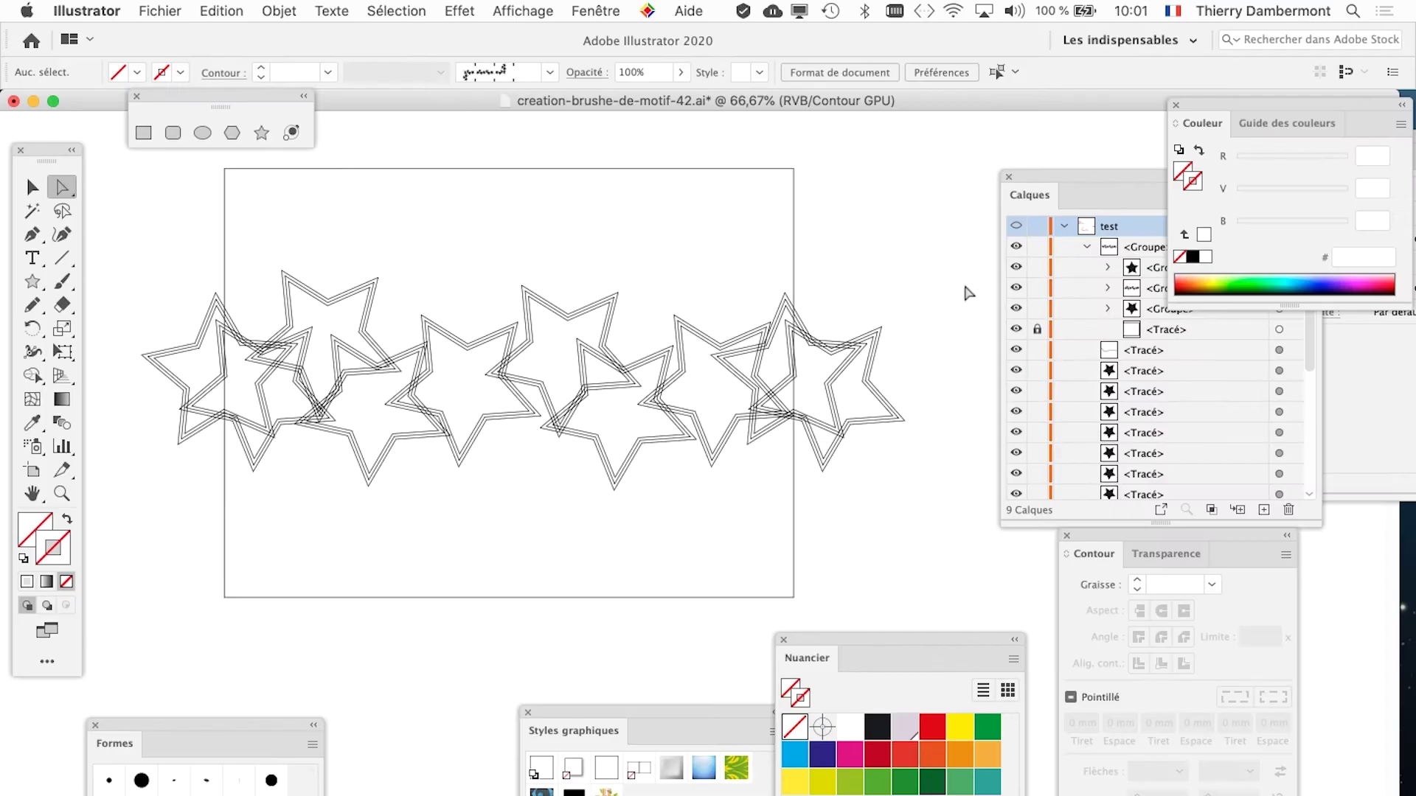
Step: Save the document under the new name creation-brushe-de-motif-43.ai in Adobe Illustrator format
left_click(160, 10)
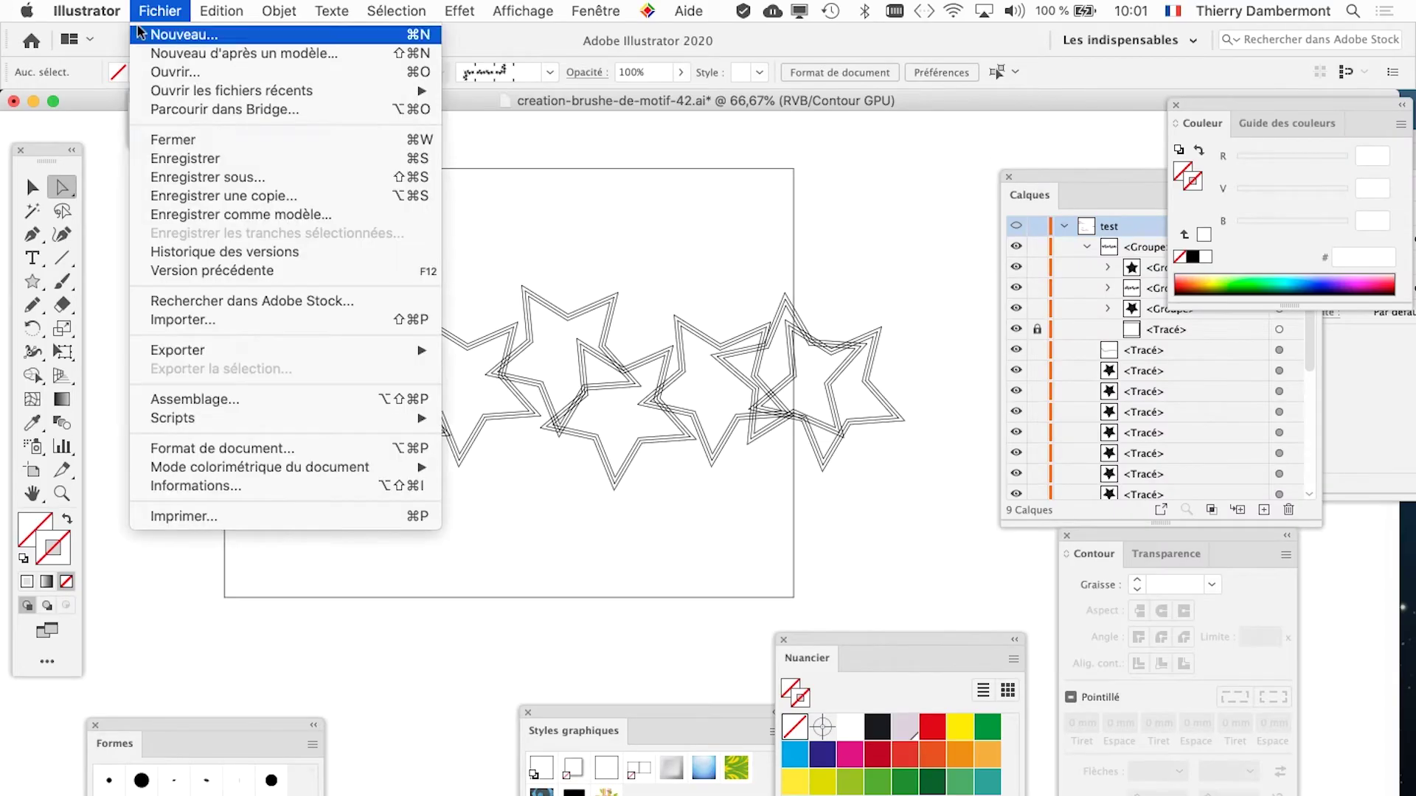
left_click(207, 177)
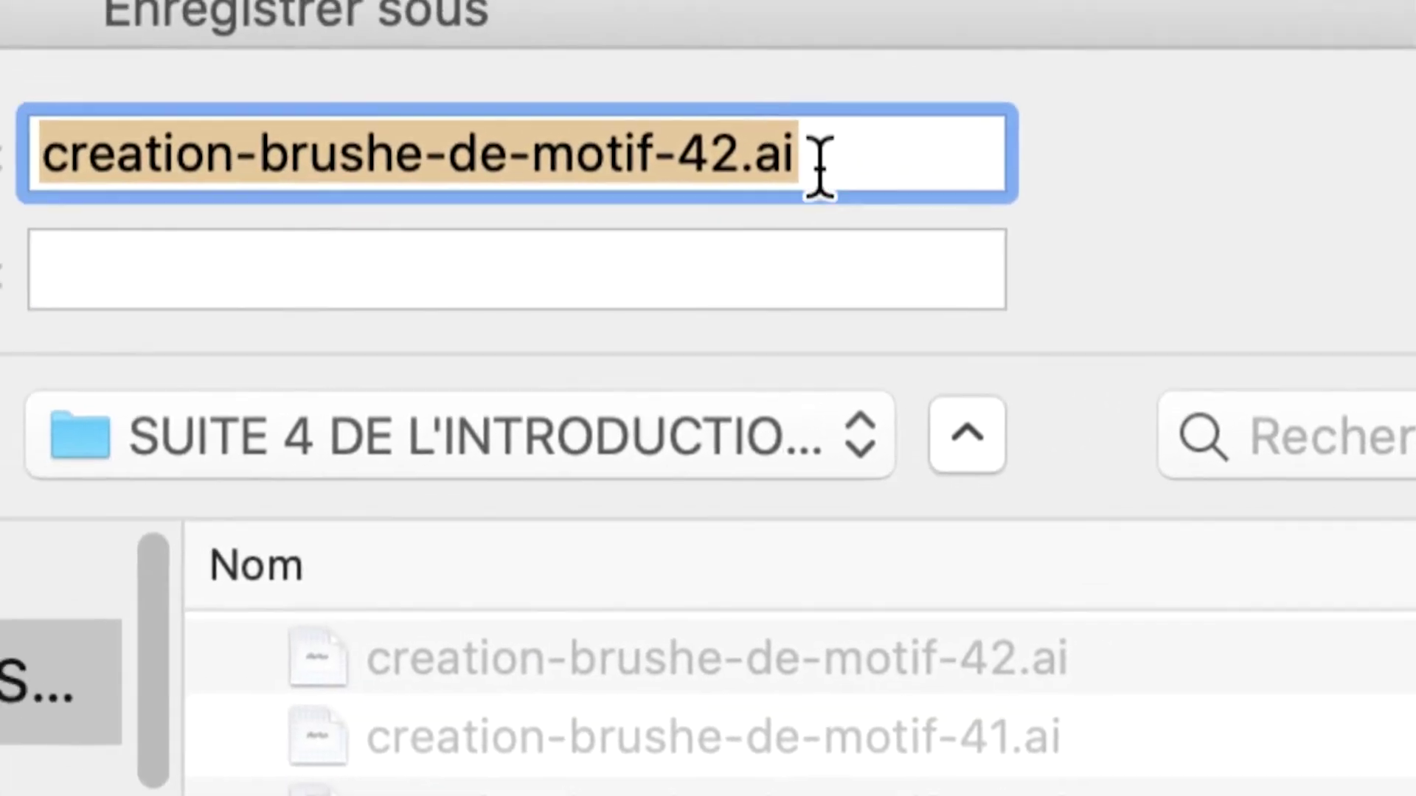
left_click(815, 158)
key("shift+Left")
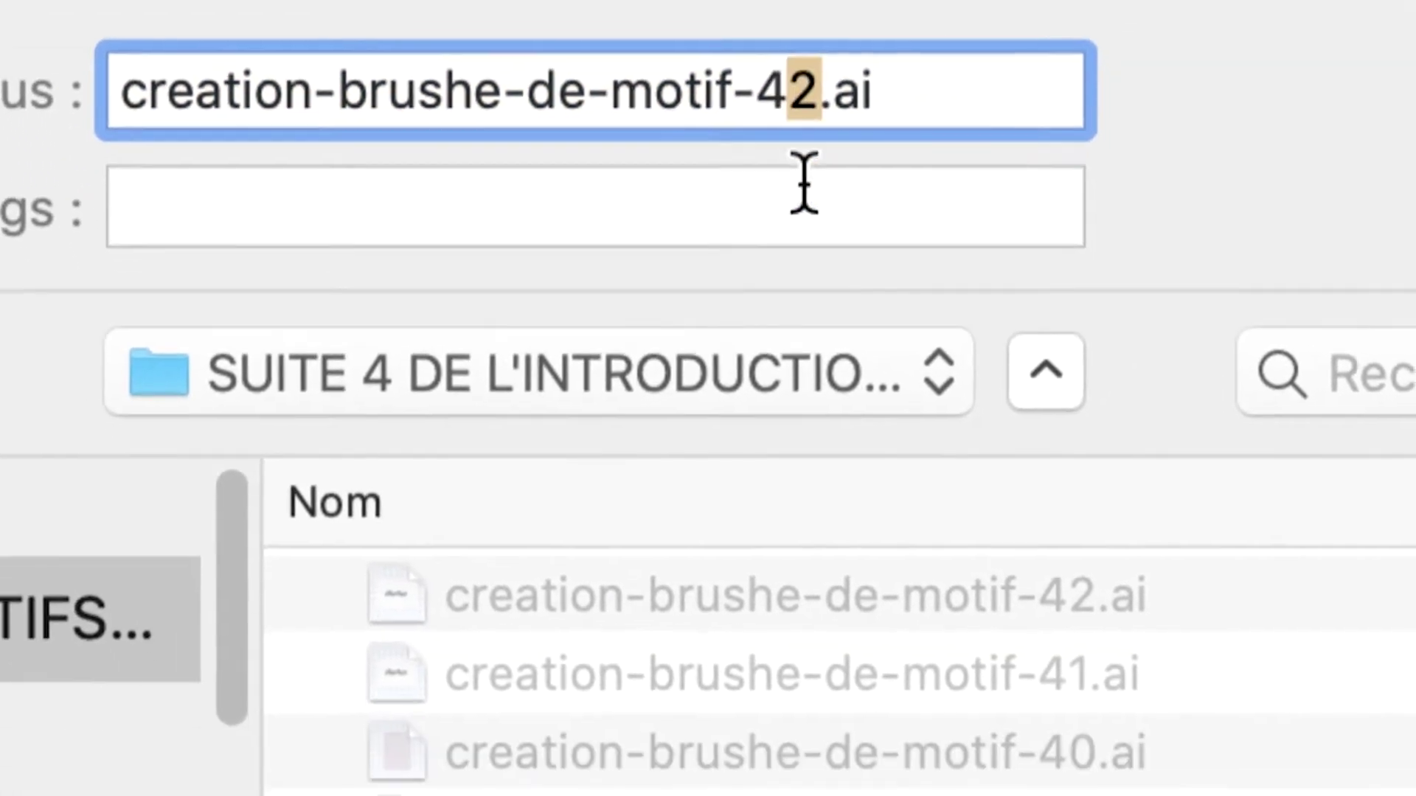
type("3")
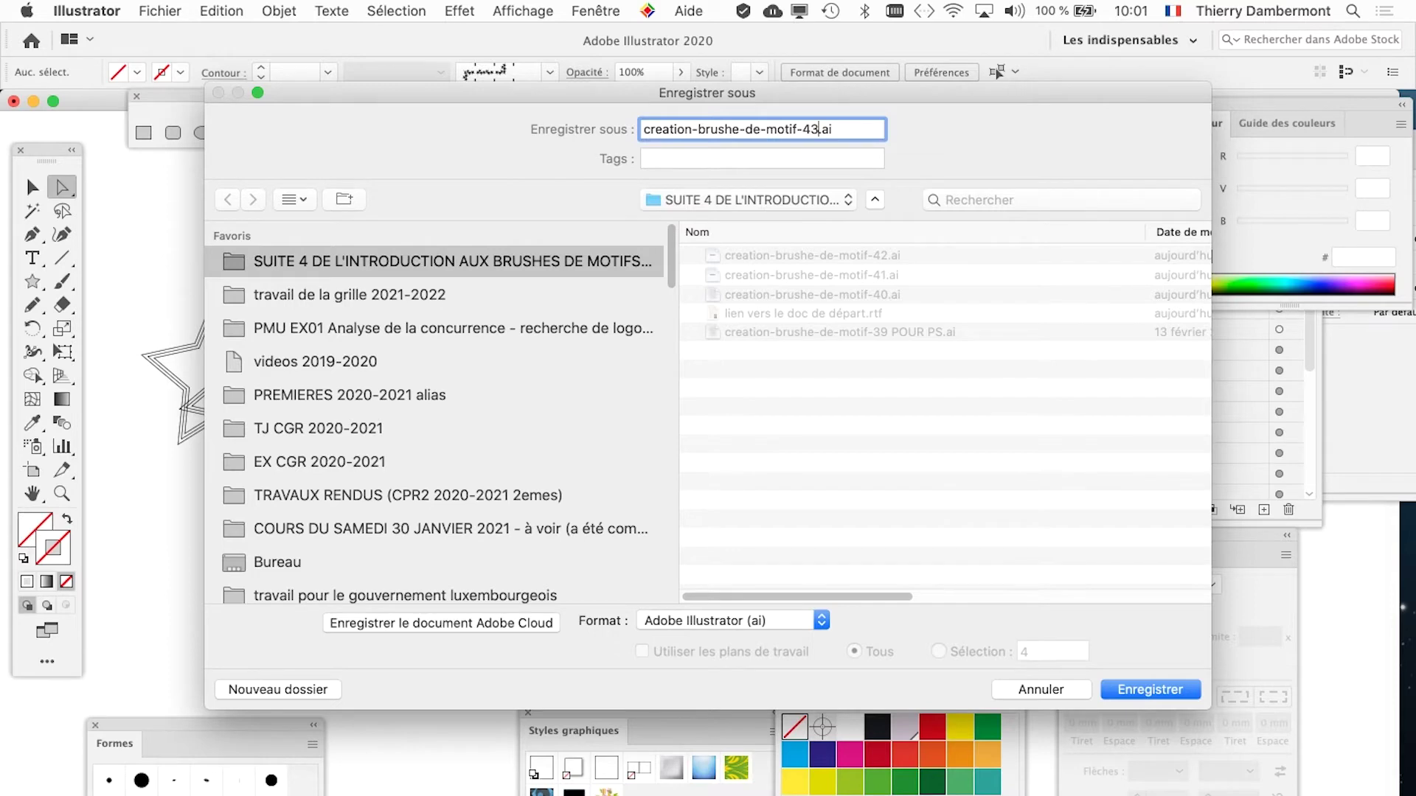
key("Return")
key("Return")
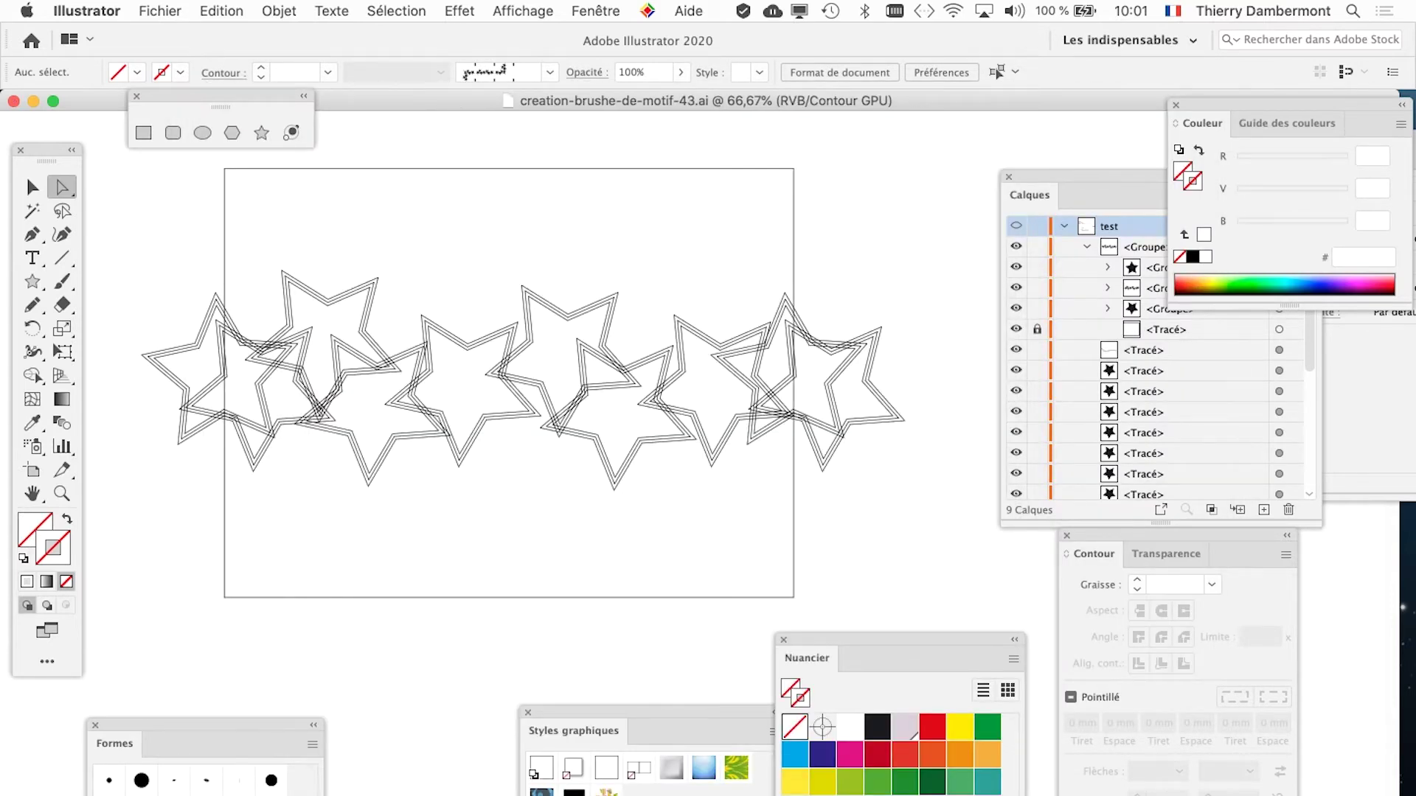
Step: Unlock the bounding rectangle's path and move it above the star groups, to the top of its group
left_click_drag(1084, 177, 948, 143)
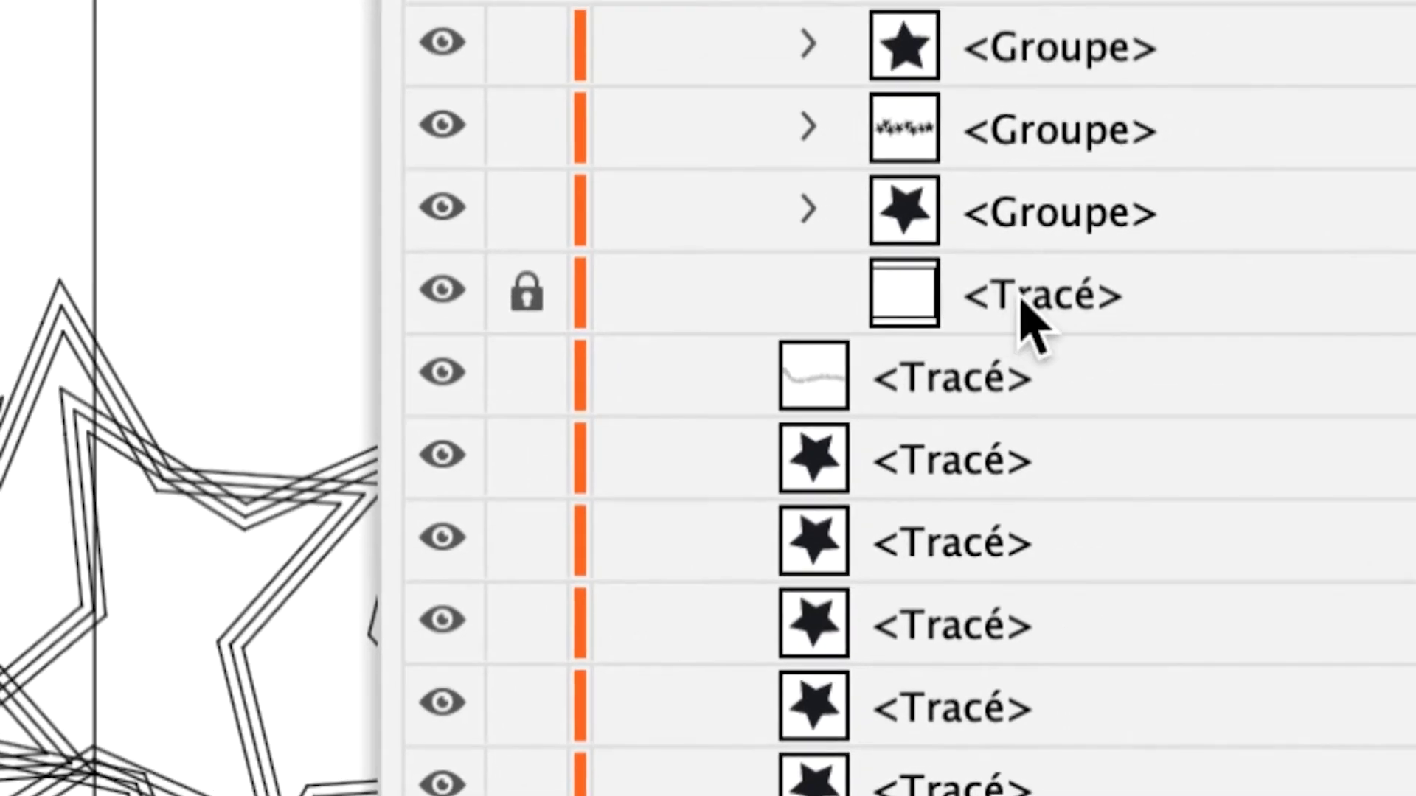
left_click(1029, 325)
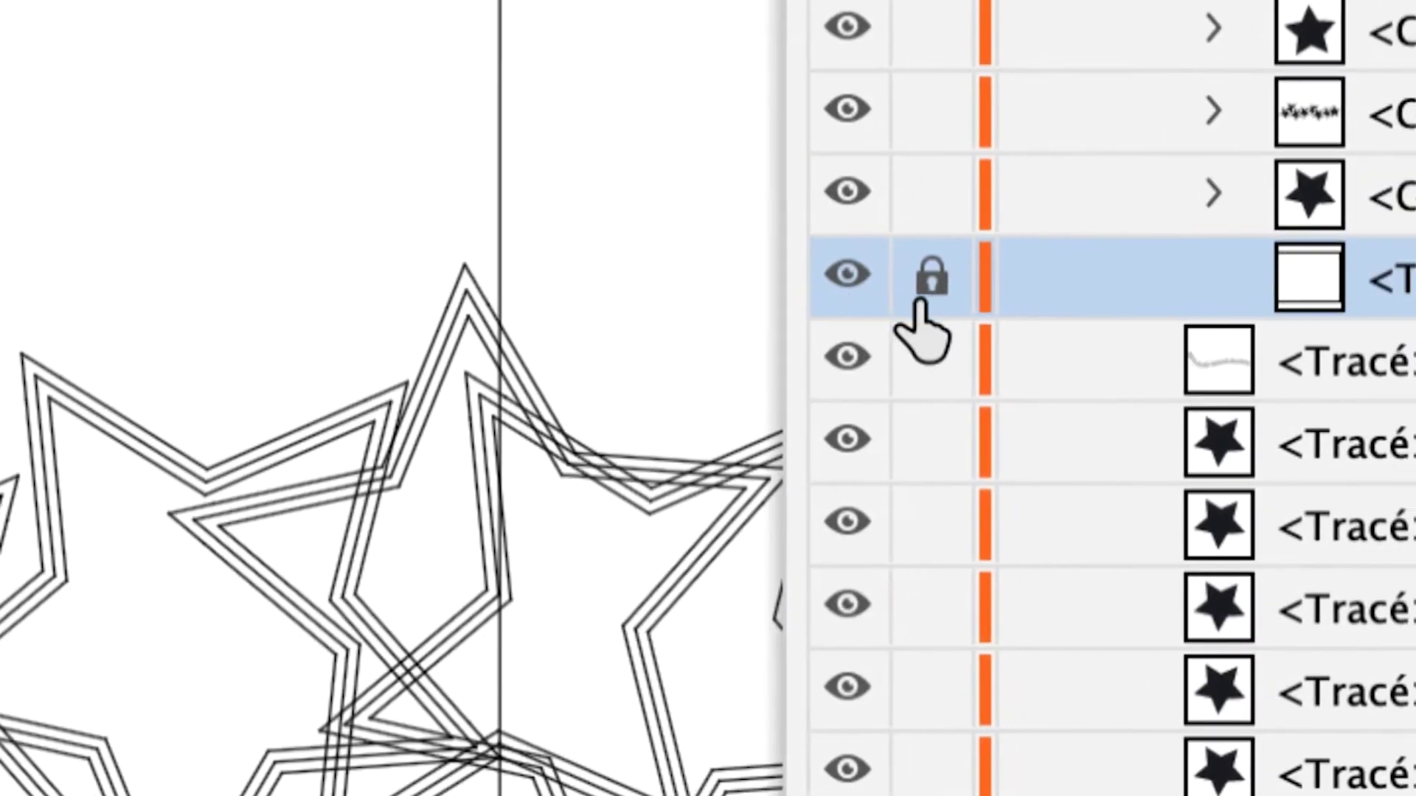
left_click(527, 293)
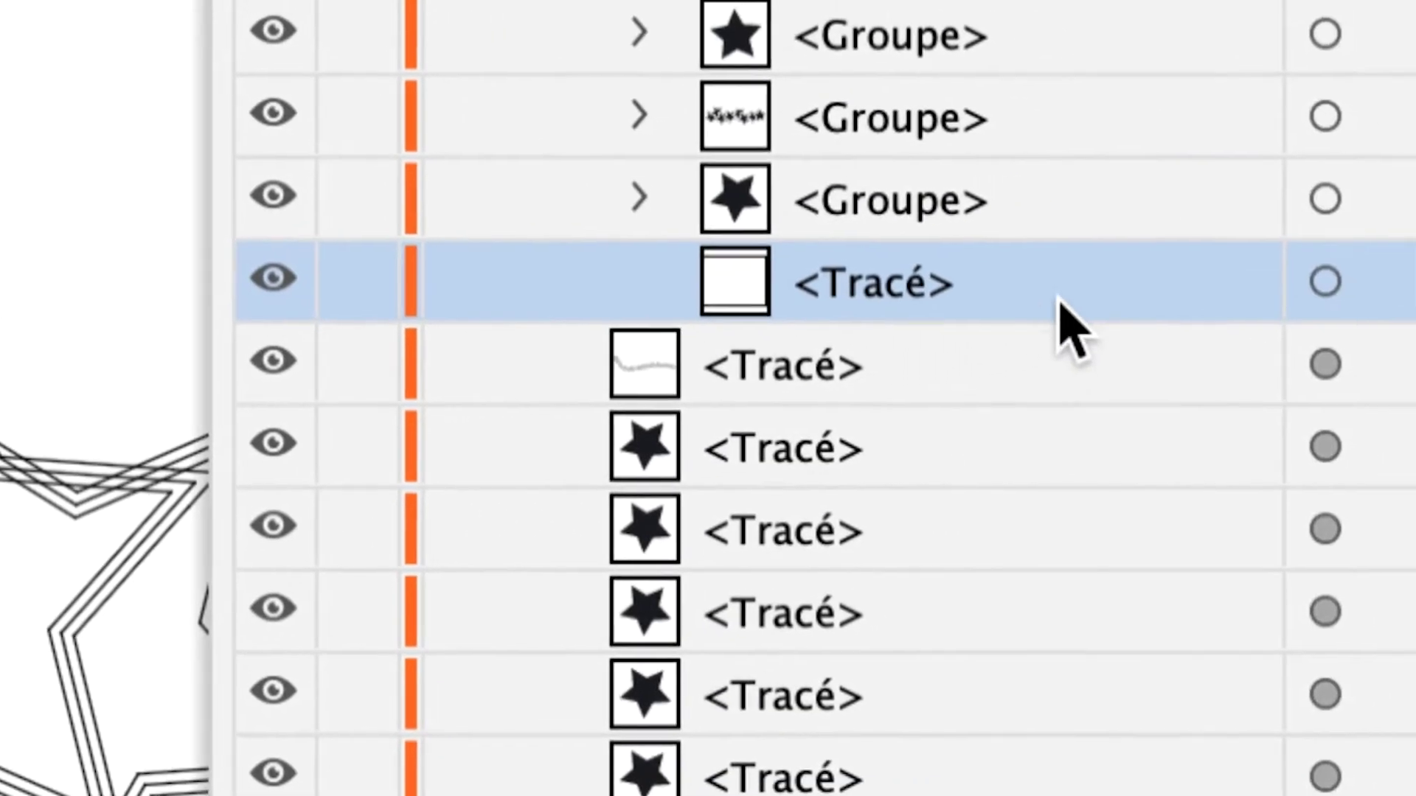
left_click_drag(1193, 290, 1195, 157)
left_click_drag(1062, 282, 1074, 126)
left_click_drag(1062, 251, 1062, 252)
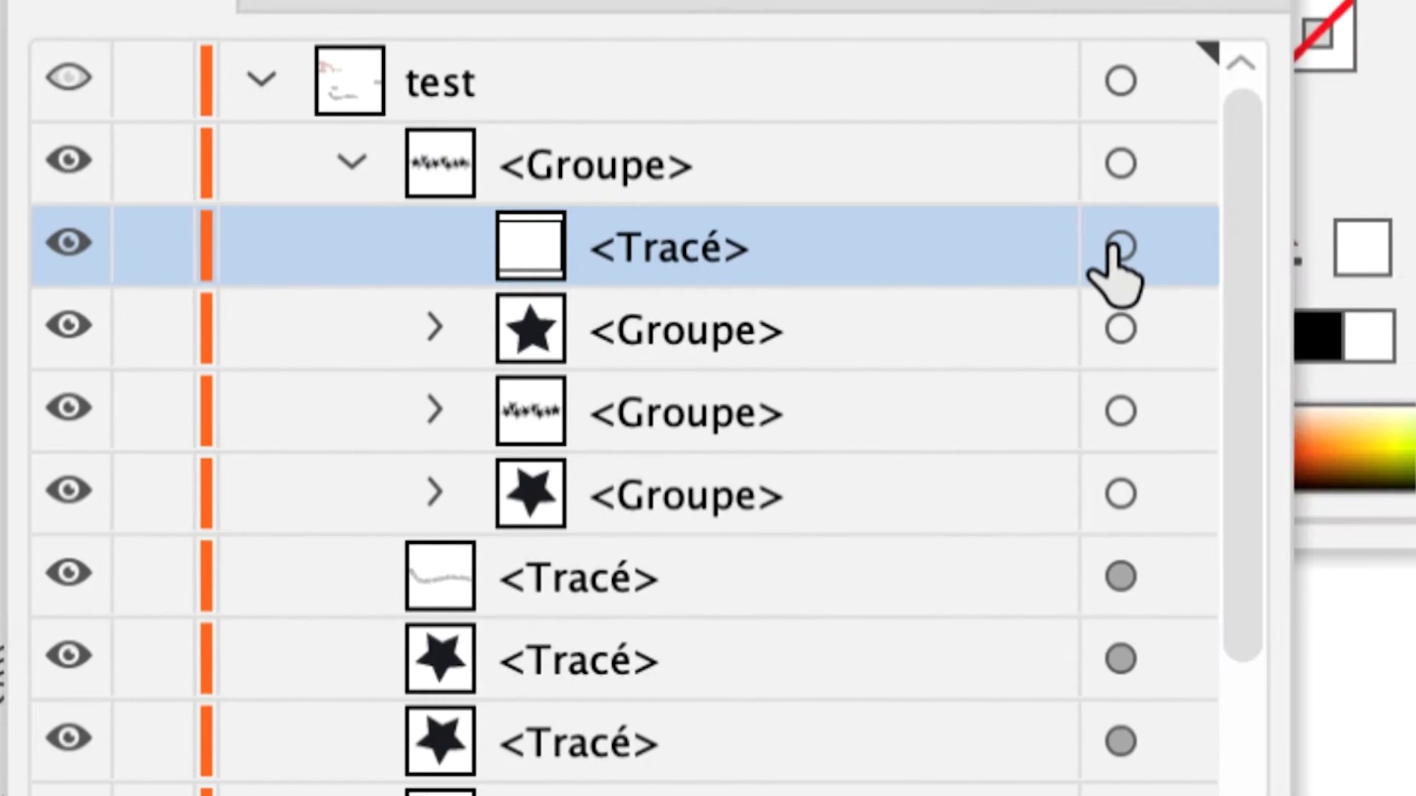
Step: Select the bounding rectangle's path and use it to divide the star objects beneath it
left_click(1328, 238)
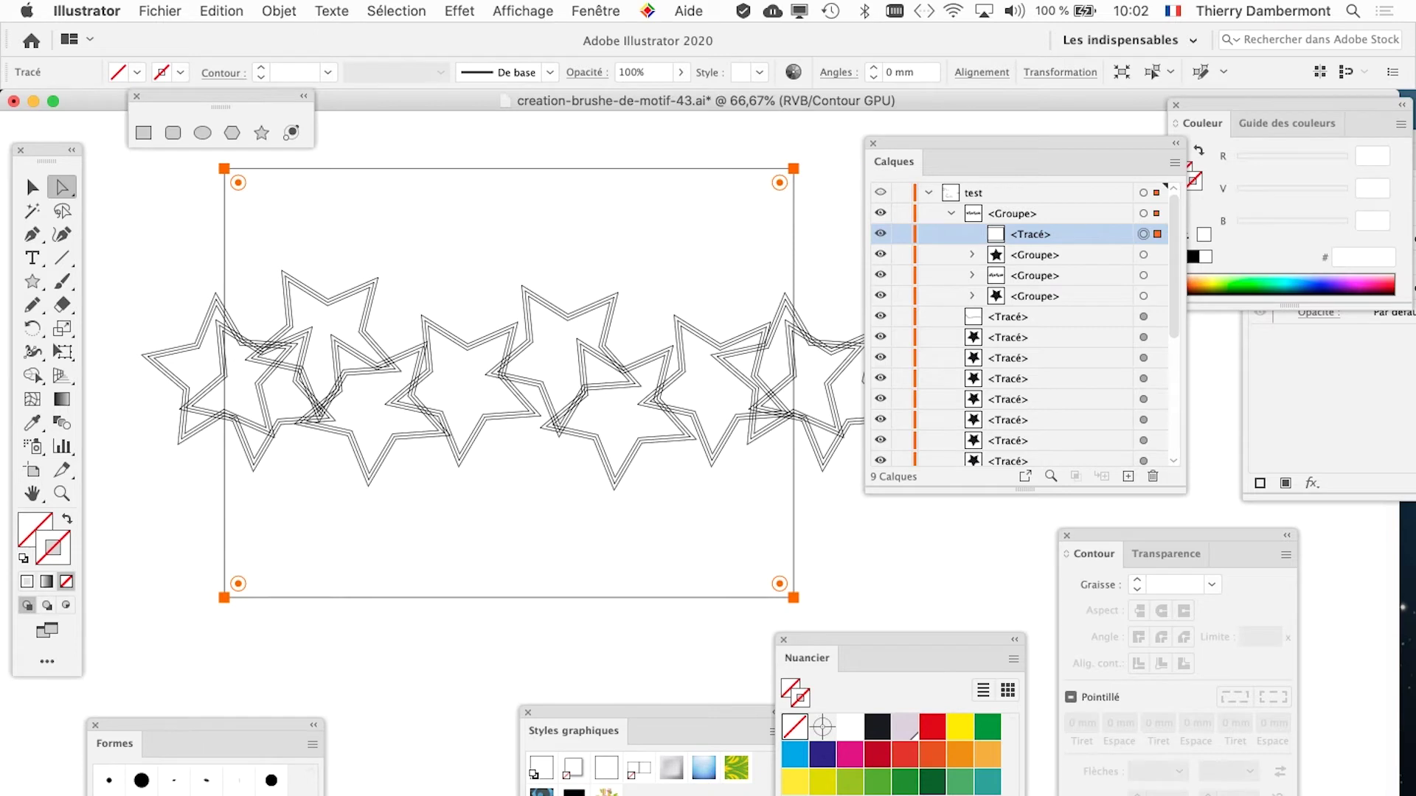
left_click(279, 11)
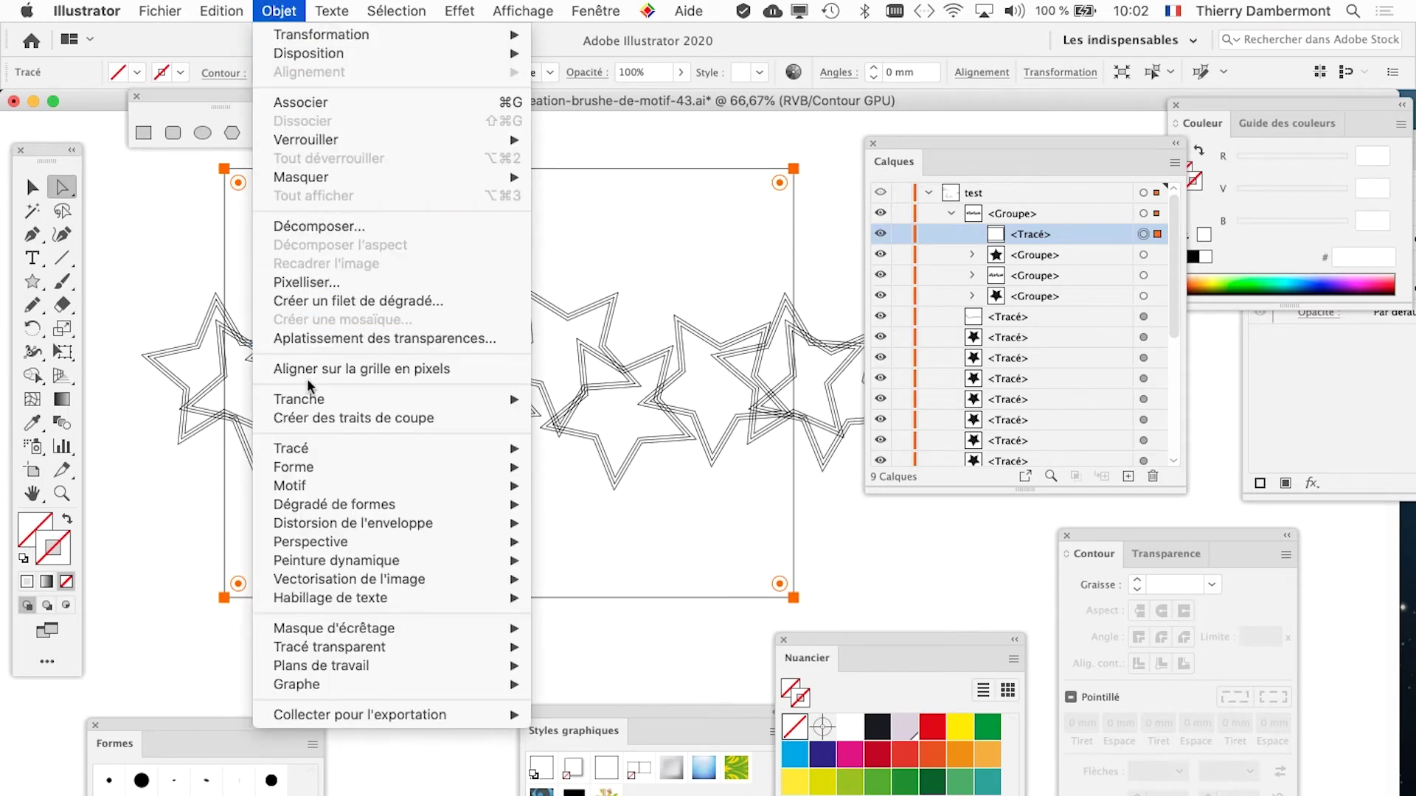
mouse_move(323, 450)
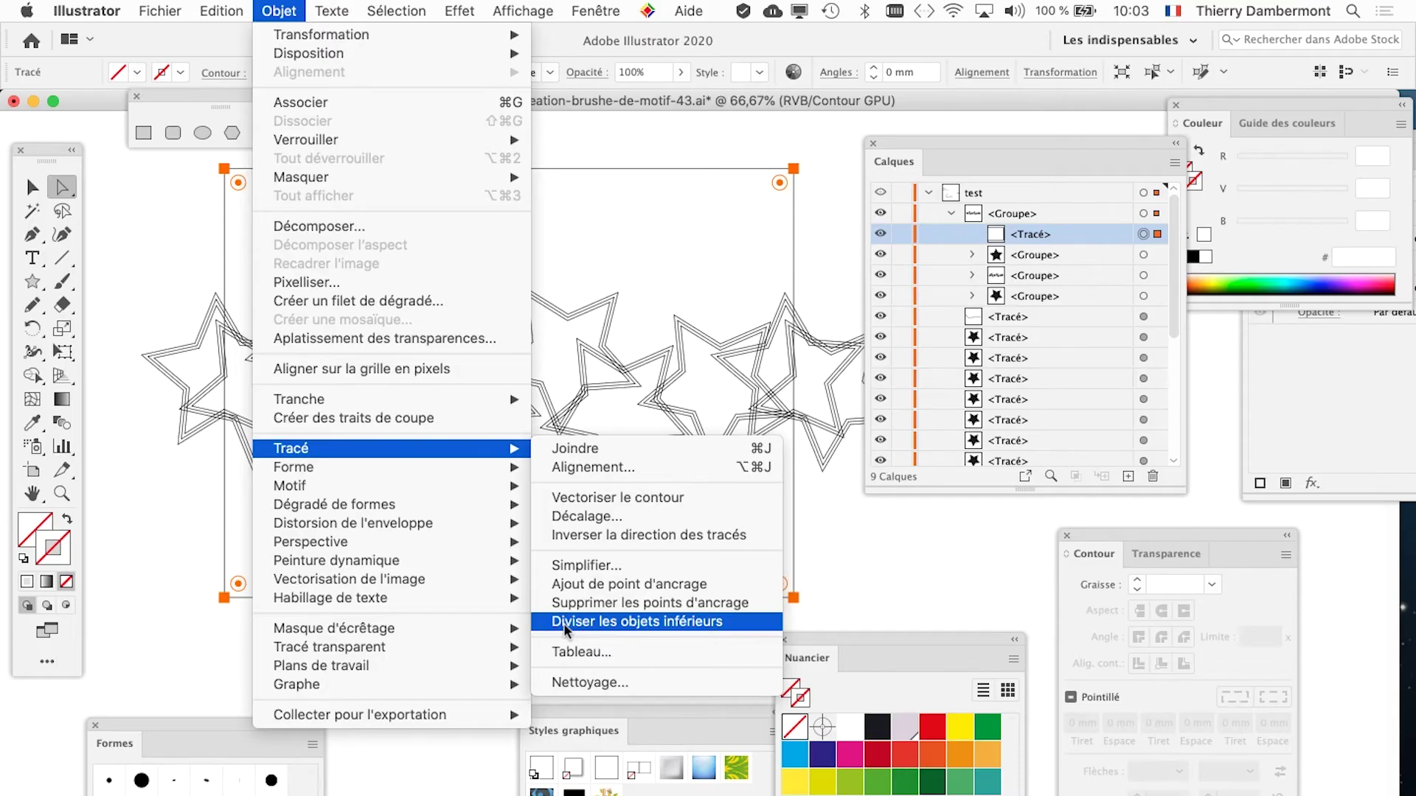
left_click(564, 623)
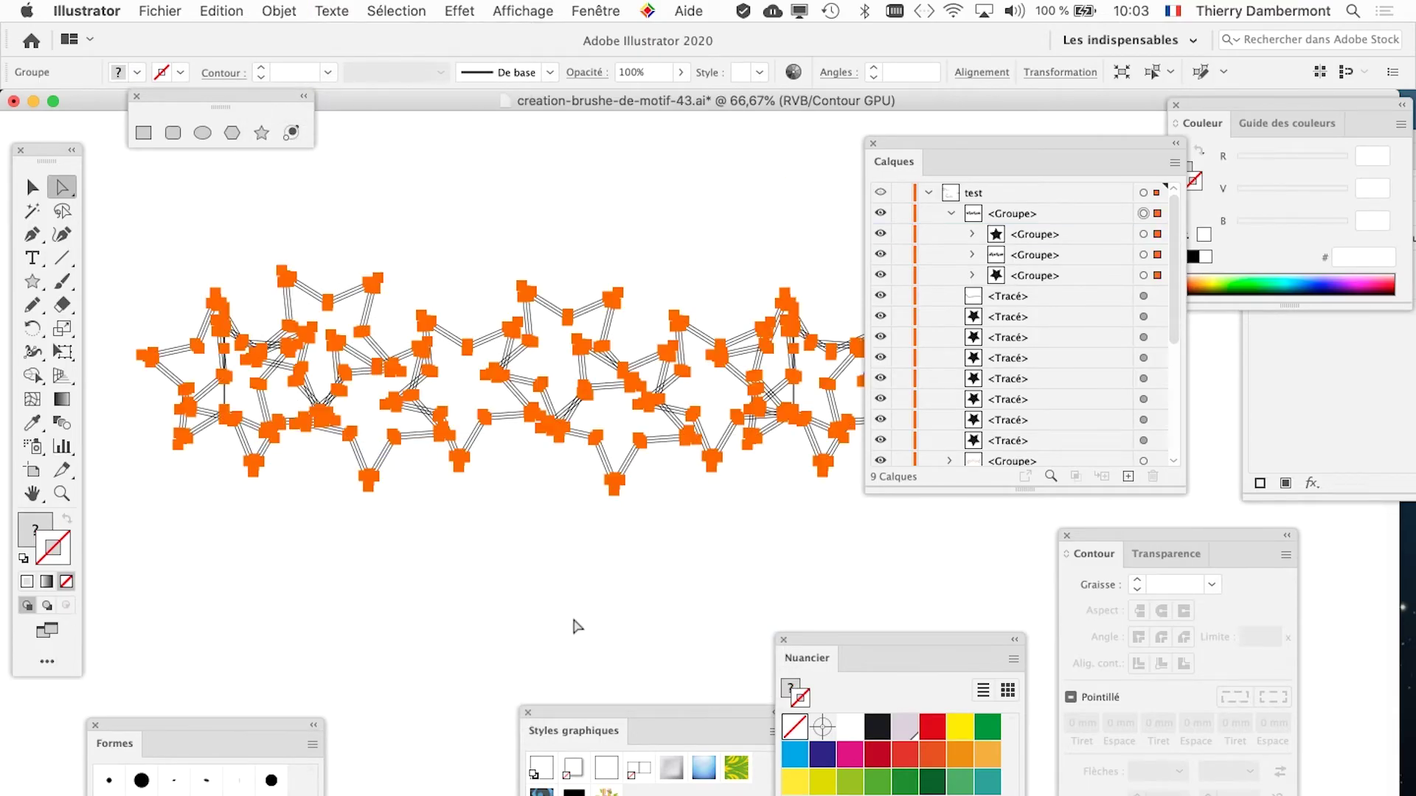
Step: Move the Layers panel clear of the star row and deselect the divided stars
left_click_drag(888, 144, 1023, 367)
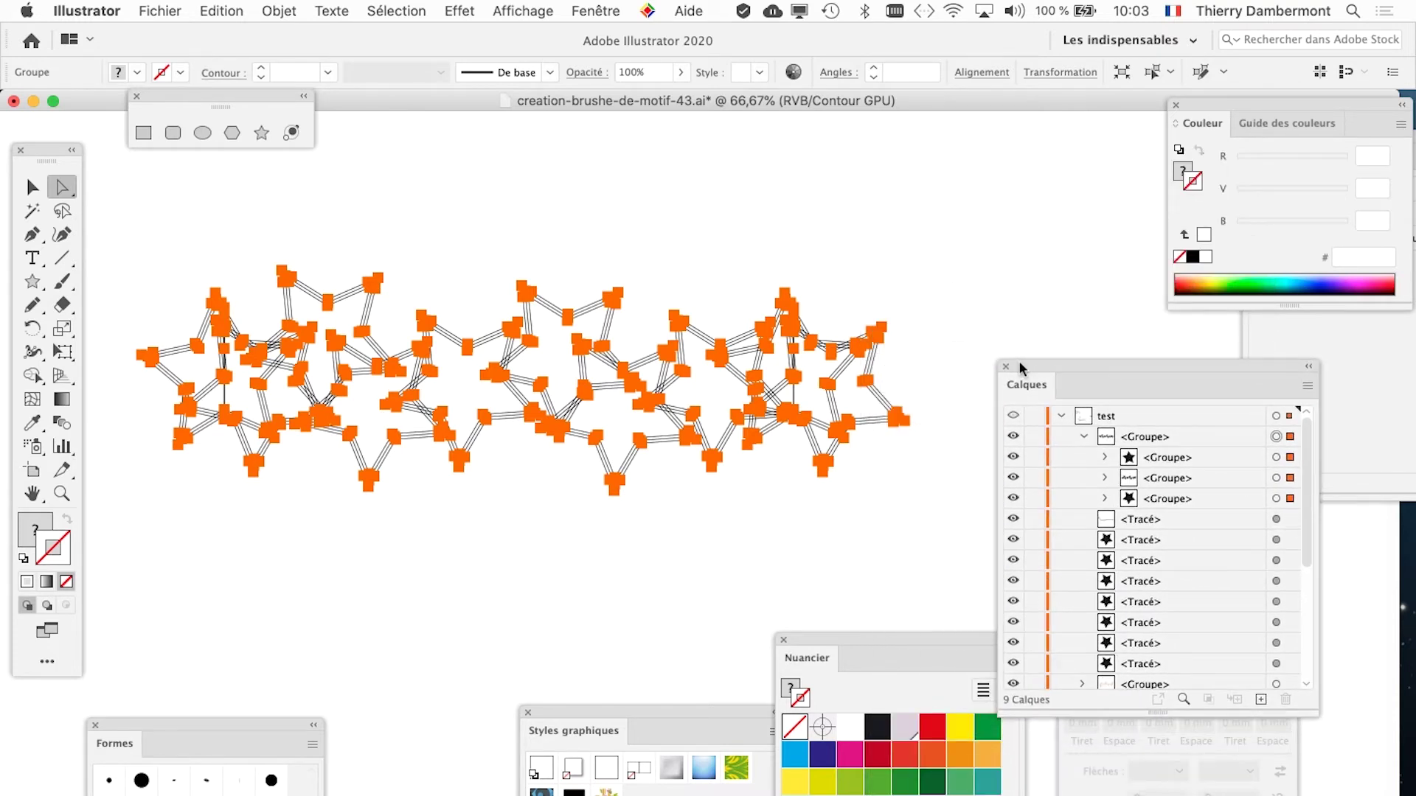
key("v")
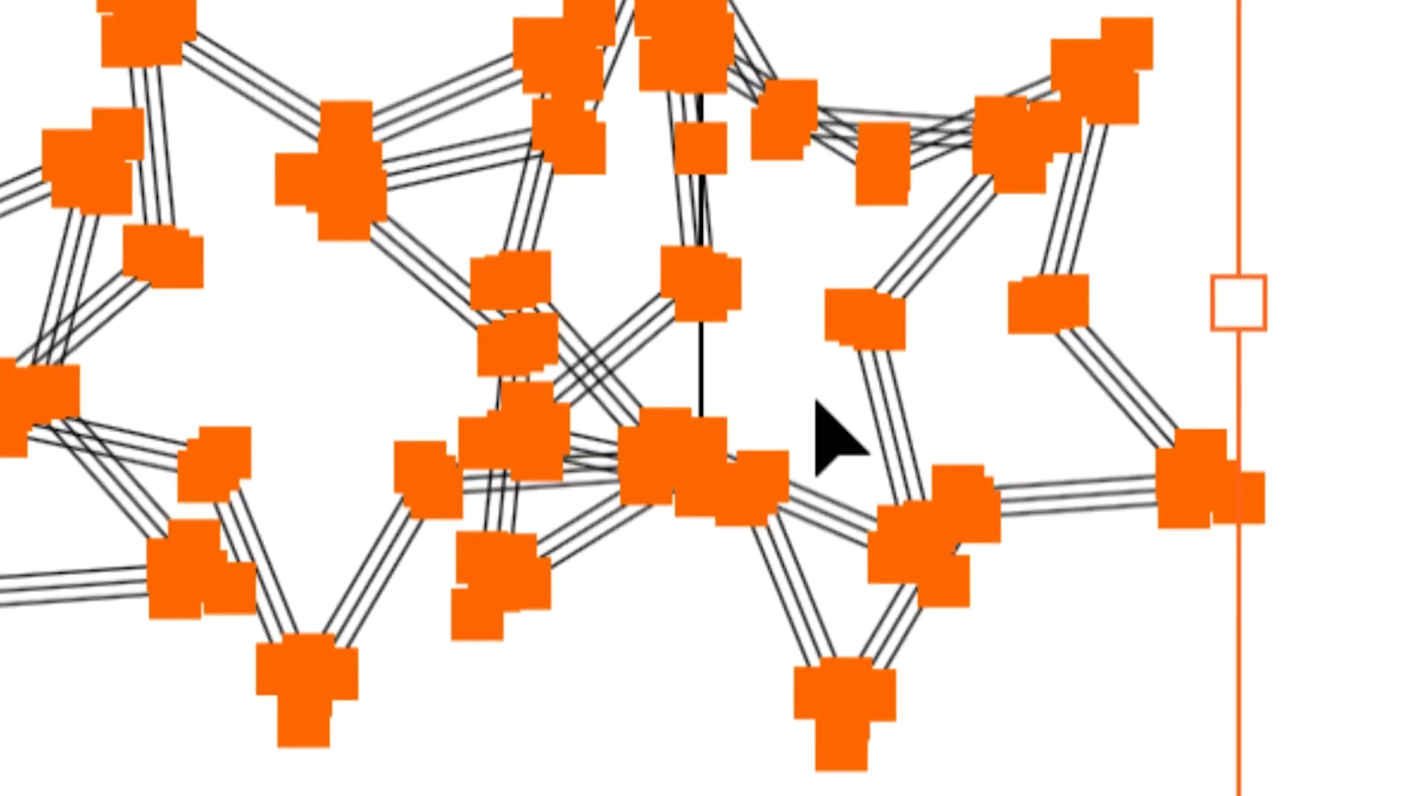
key("a")
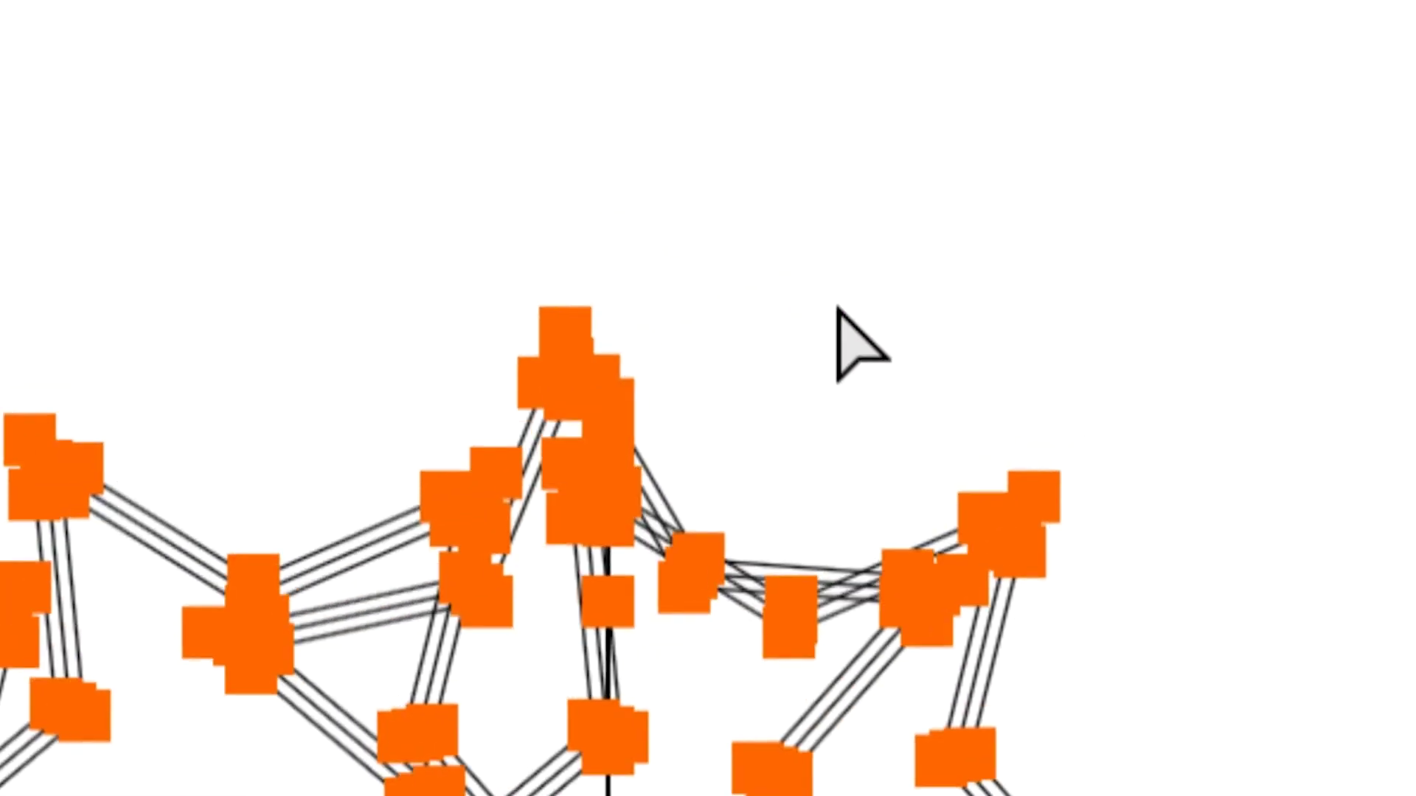
left_click(838, 309)
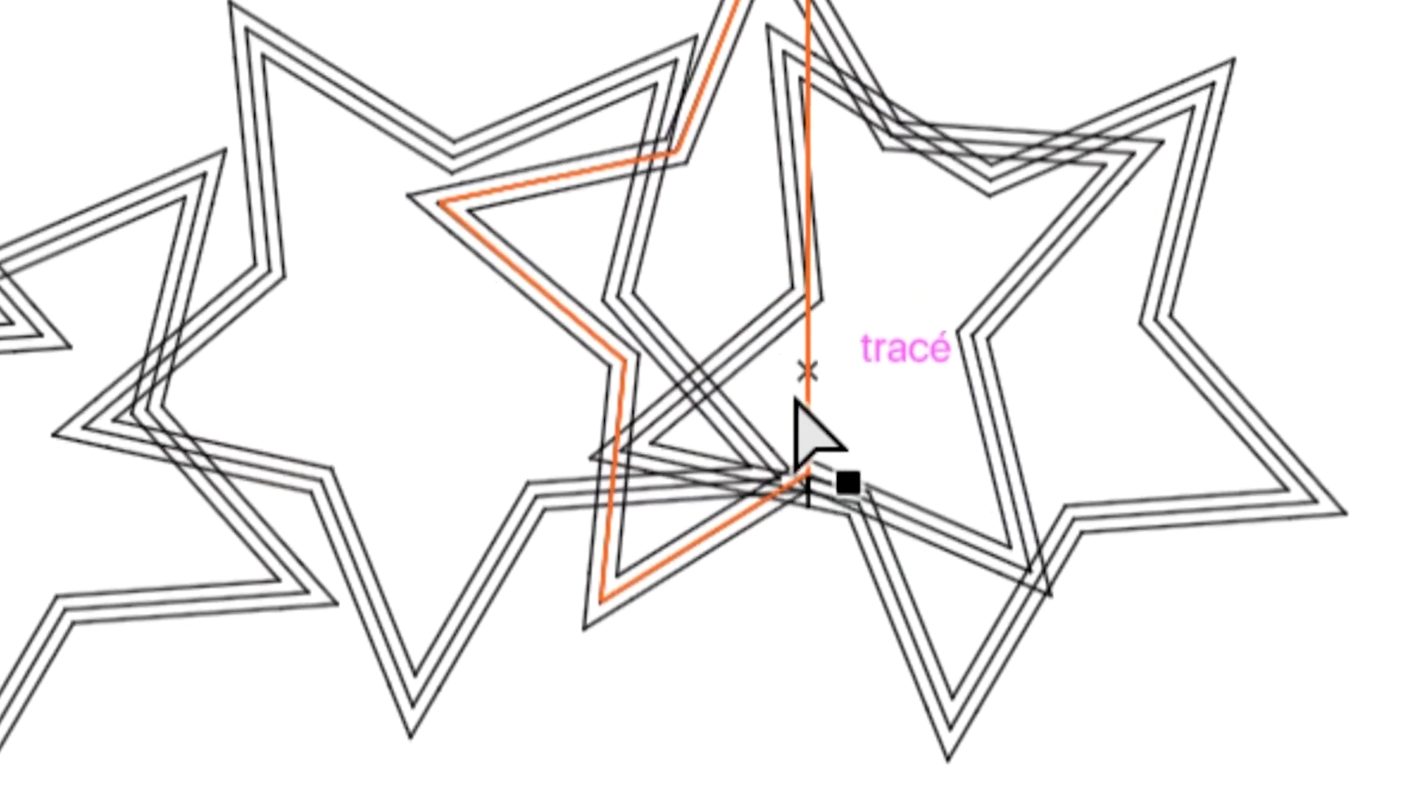
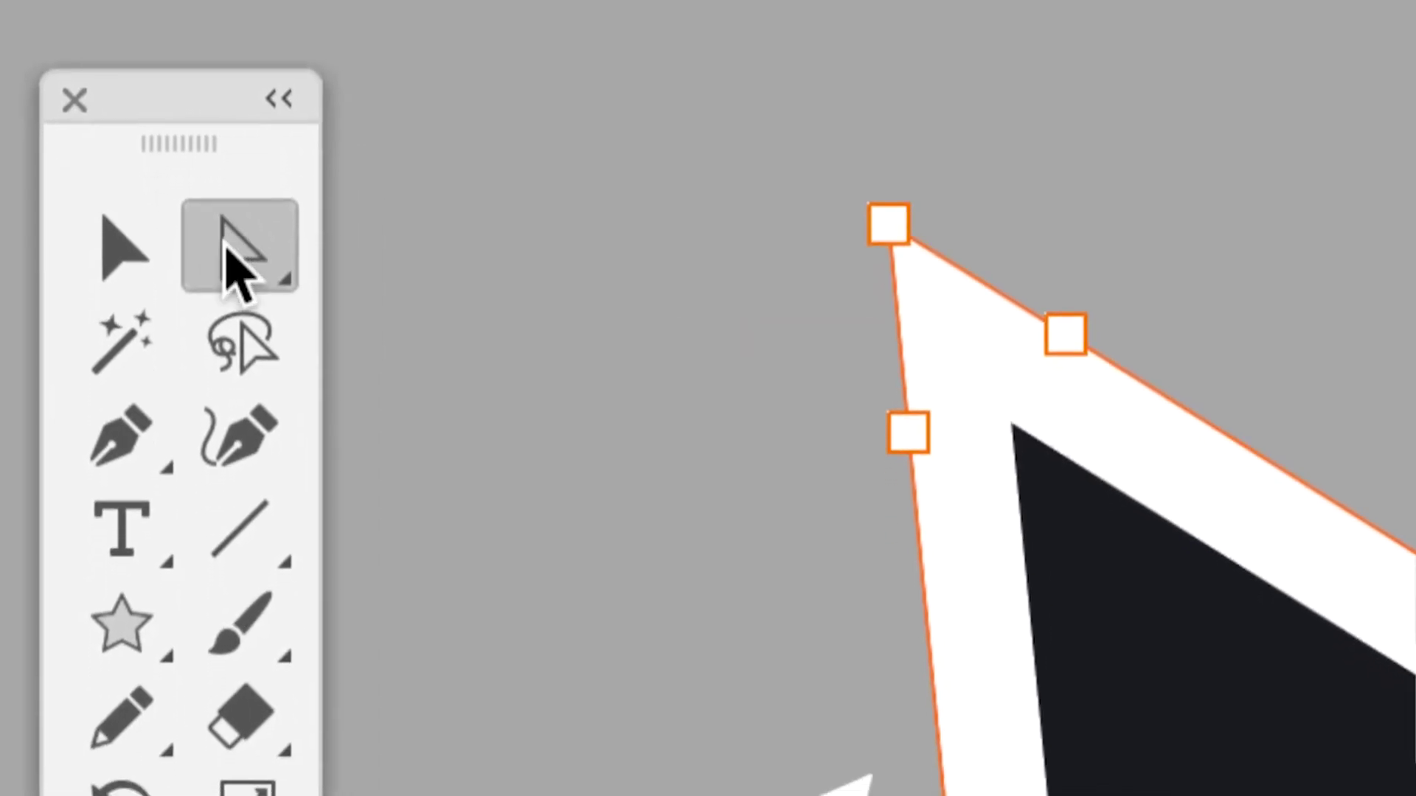
Step: Activate the Group Selection tool (Sélection directe progressive) for picking individual paths inside the star groups
left_click(229, 251)
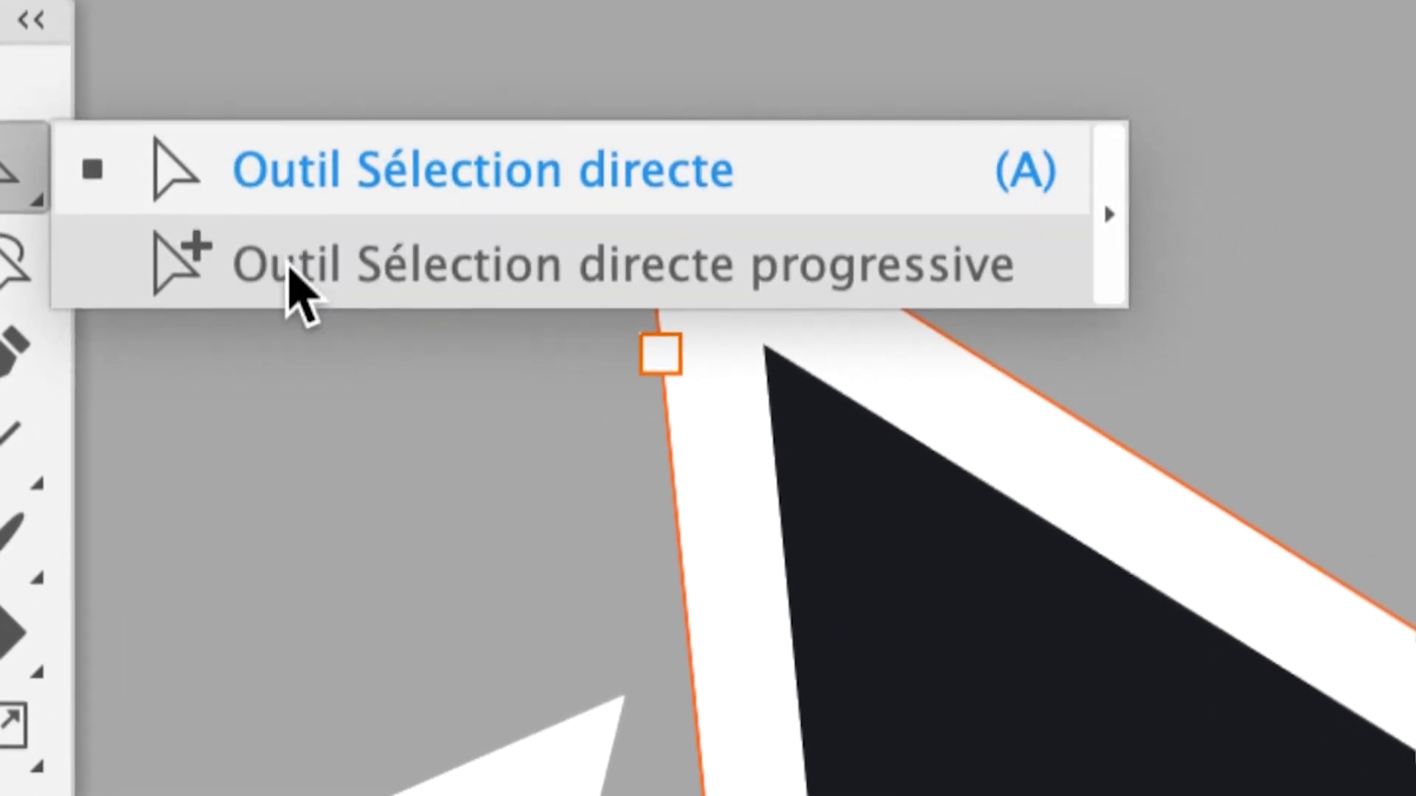
left_click(292, 277)
left_click(234, 251)
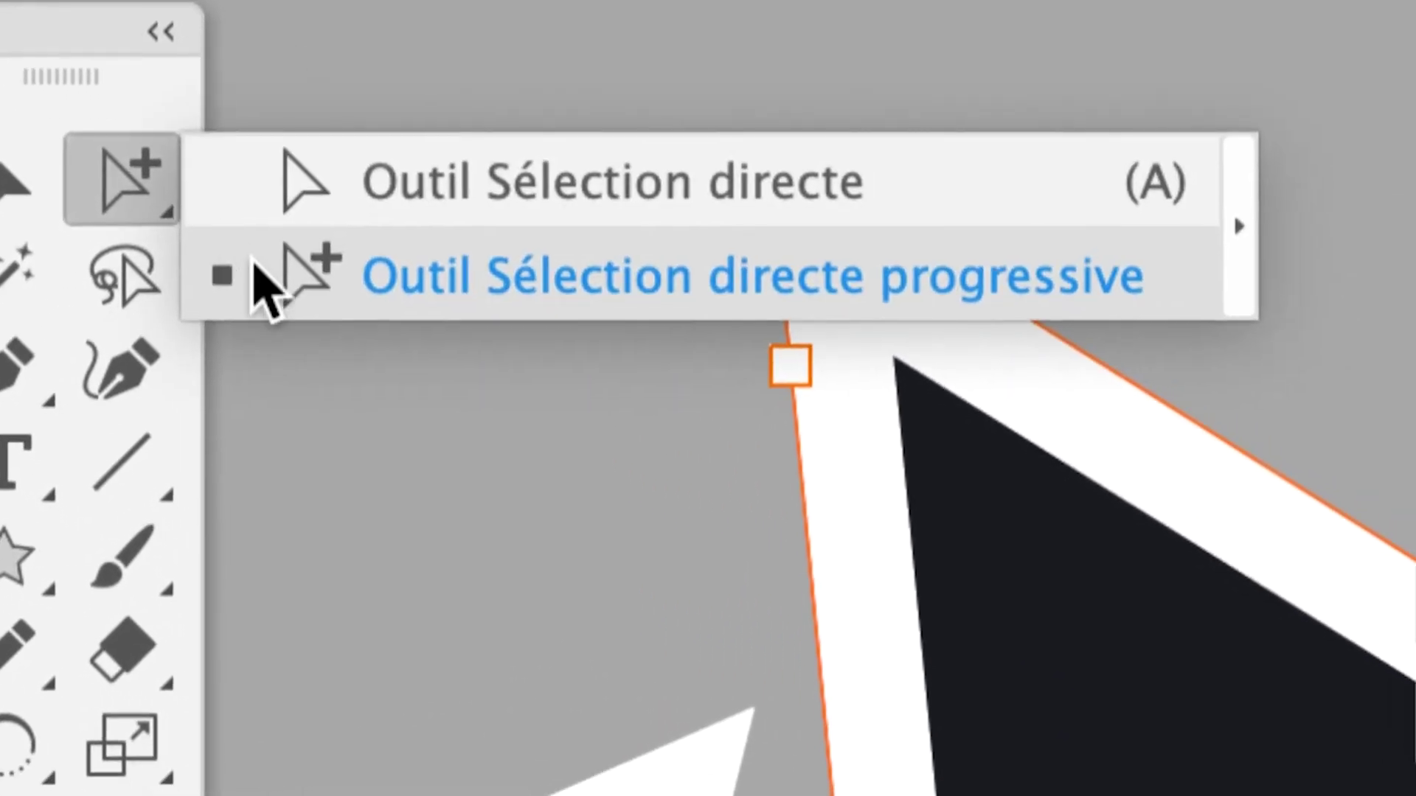
left_click(347, 335)
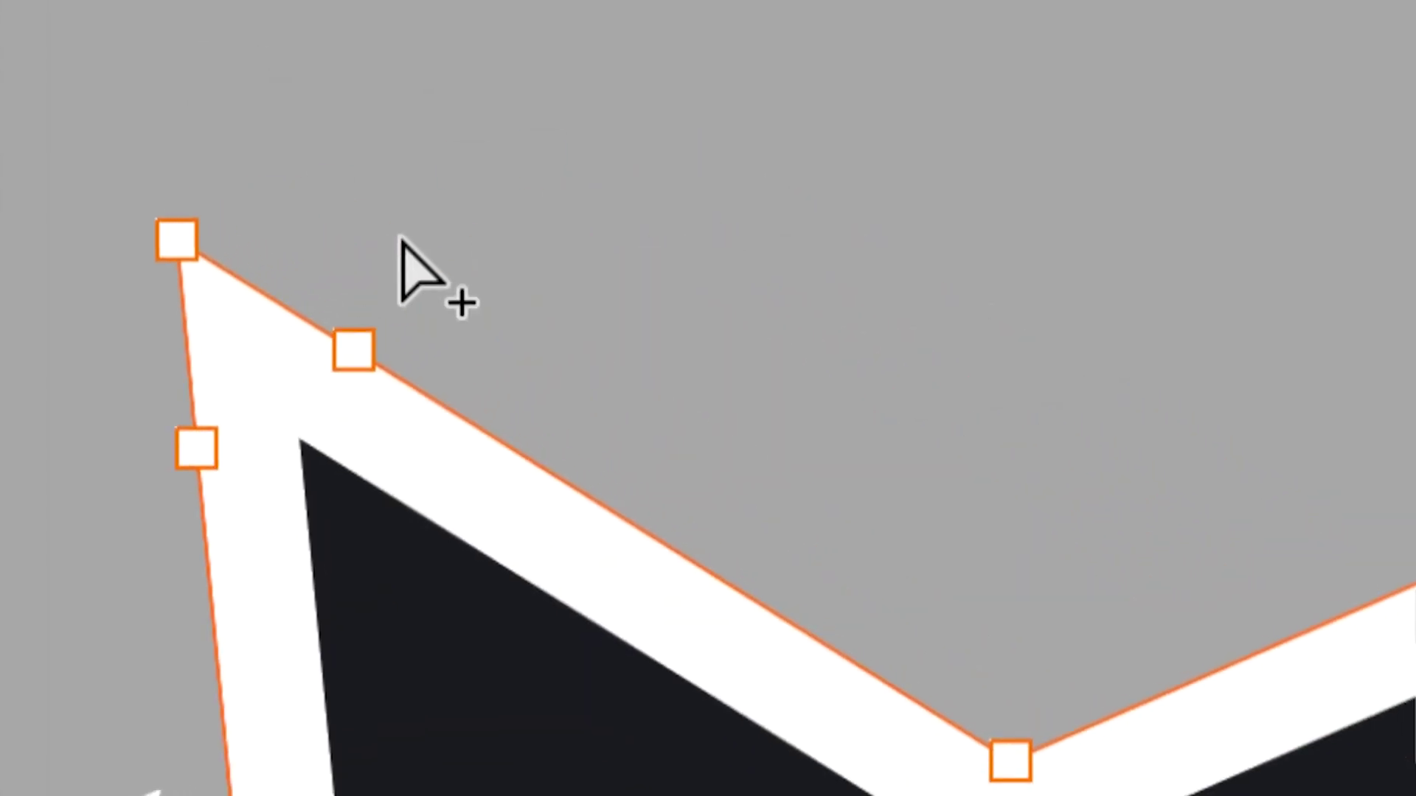
left_click(398, 237)
left_click(335, 388)
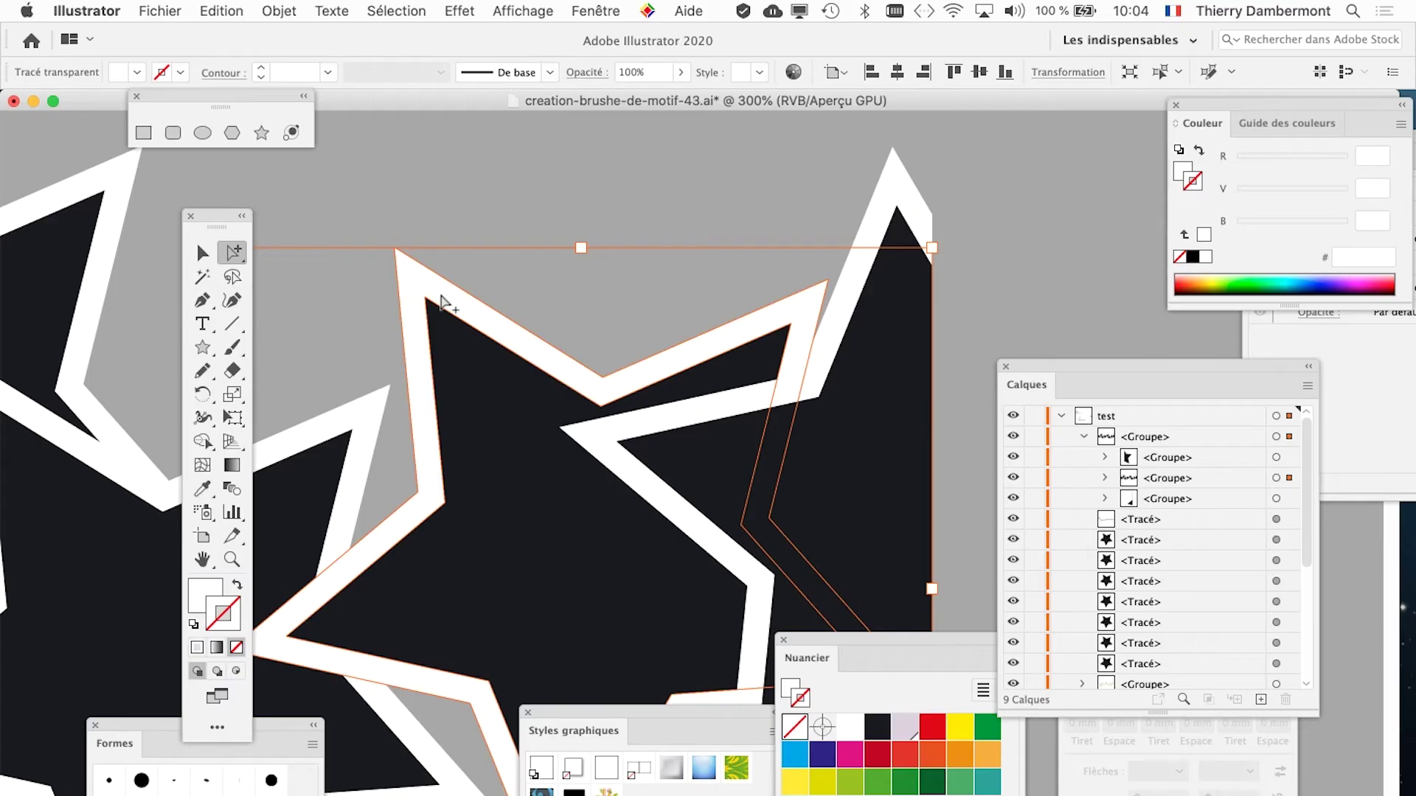
Step: Try pulling the white outline of the uncut star beside the row's right end away from the row, and undo the moves
left_click_drag(442, 297, 620, 211)
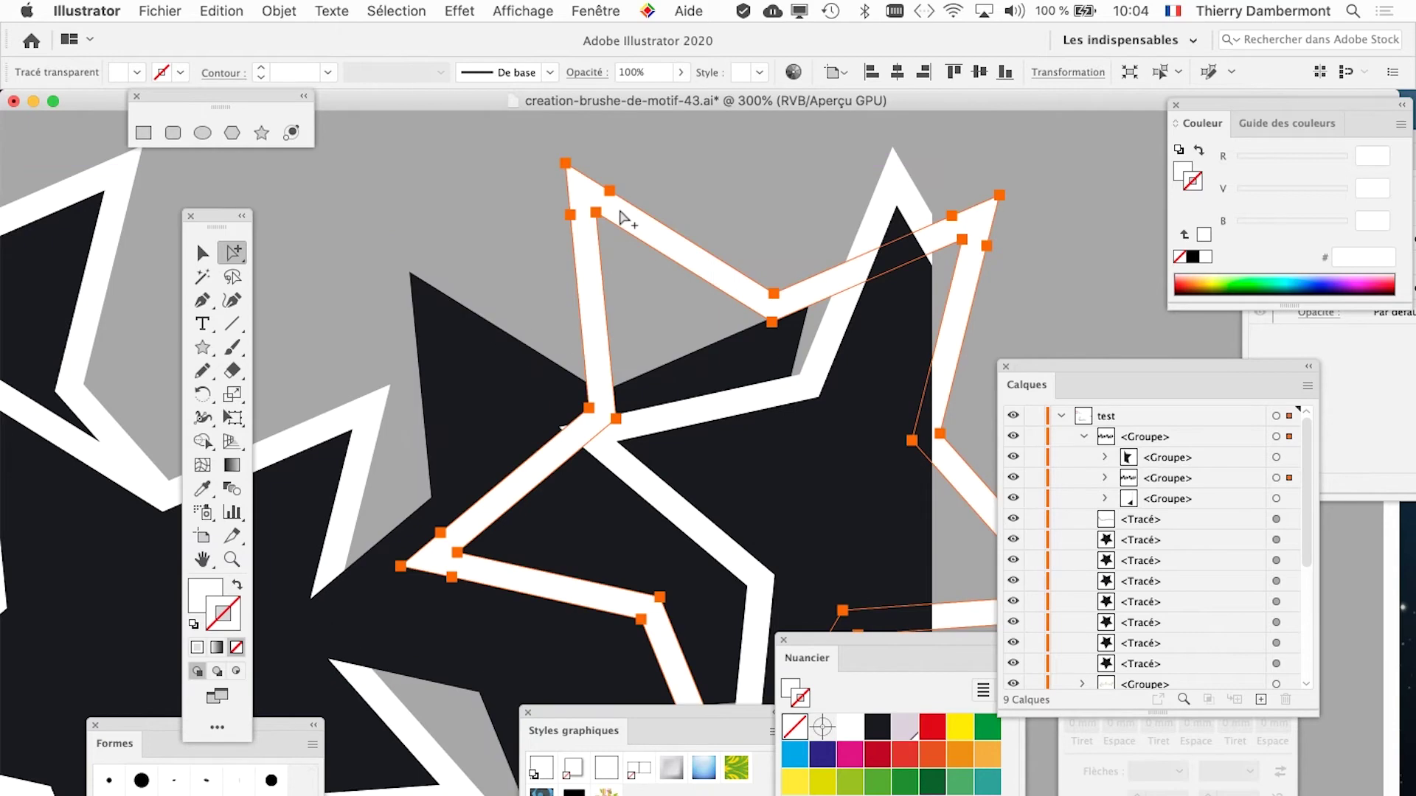
scroll(653, 325, "down", 1)
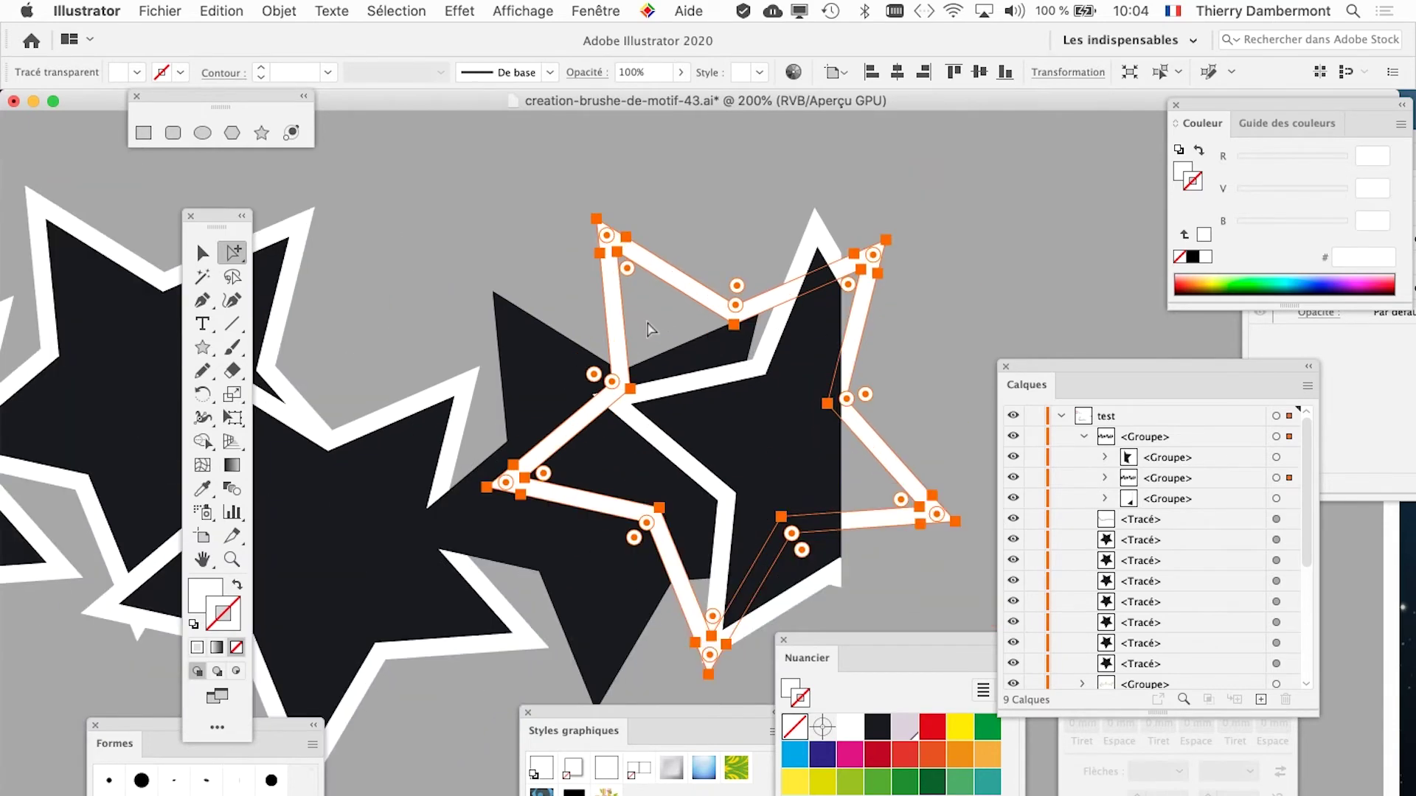
scroll(649, 329, "down", 1)
left_click_drag(662, 300, 883, 221)
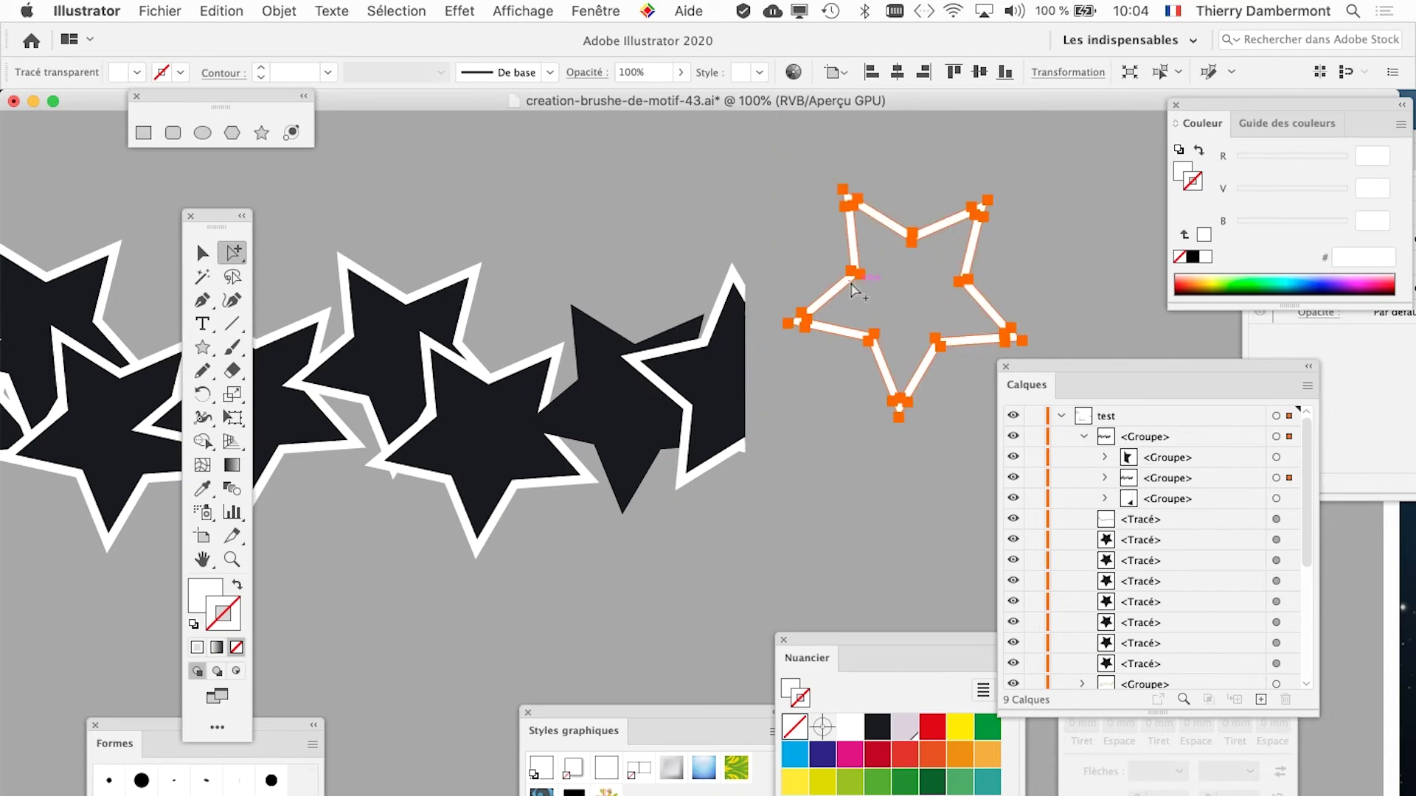
key("cmd+z")
key("cmd+z")
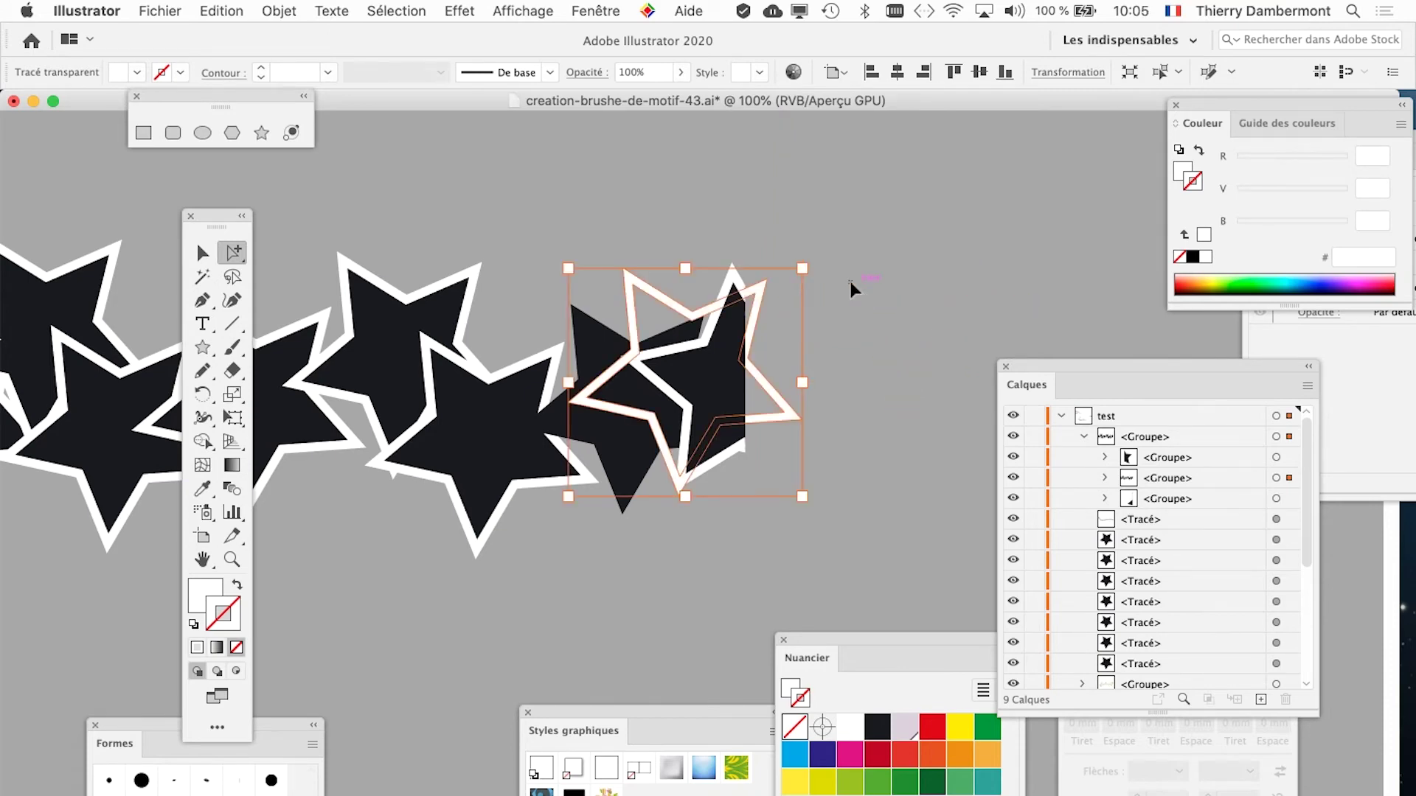
Step: Try moving the cut star's white outline off the row's right end, undo the move and clear the selection
left_click(734, 370)
scroll(733, 370, "up", 2)
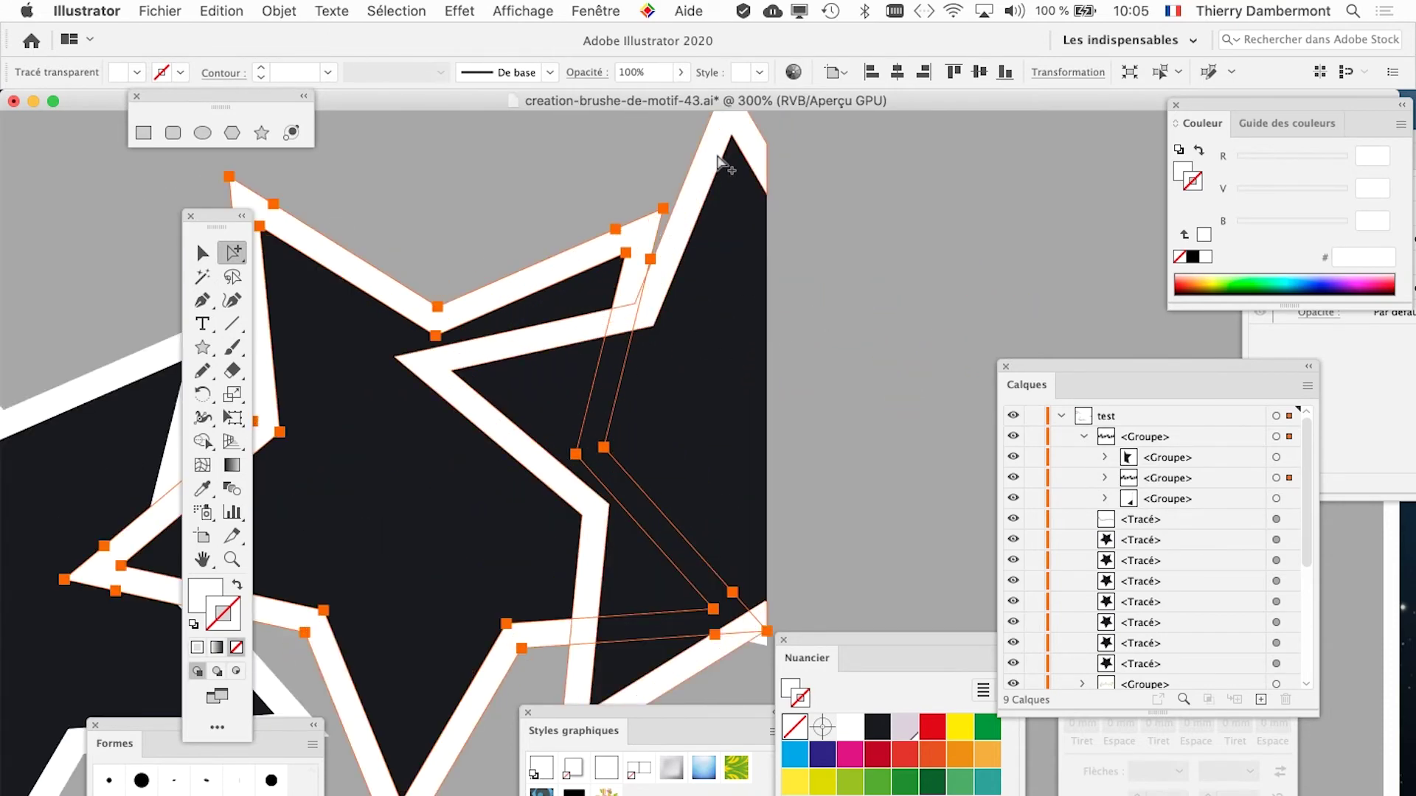
left_click_drag(711, 158, 964, 224)
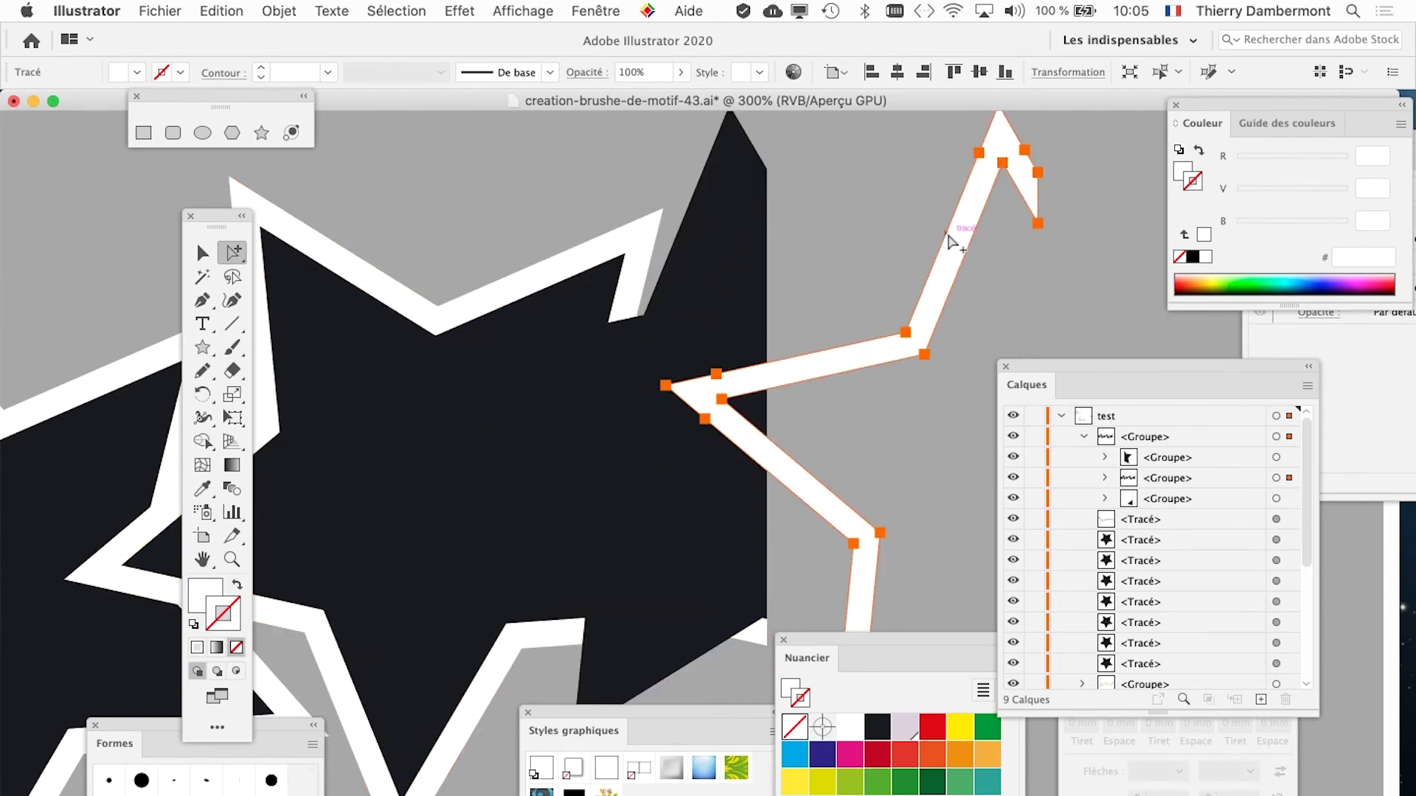
key("cmd+z")
left_click(926, 291)
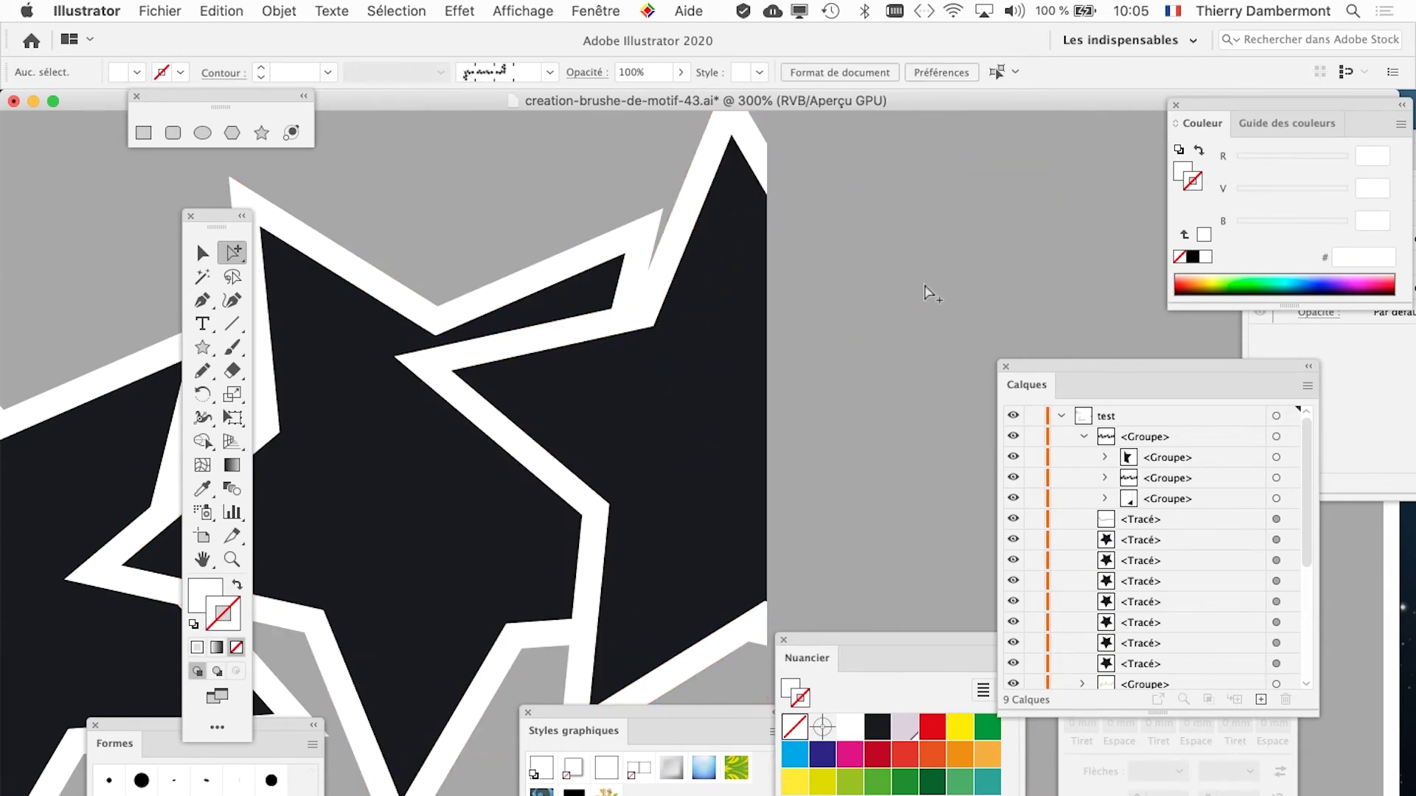
Step: Select the middle star of the original row on the artboard to inspect its fill and stroke
scroll(894, 310, "down", 5)
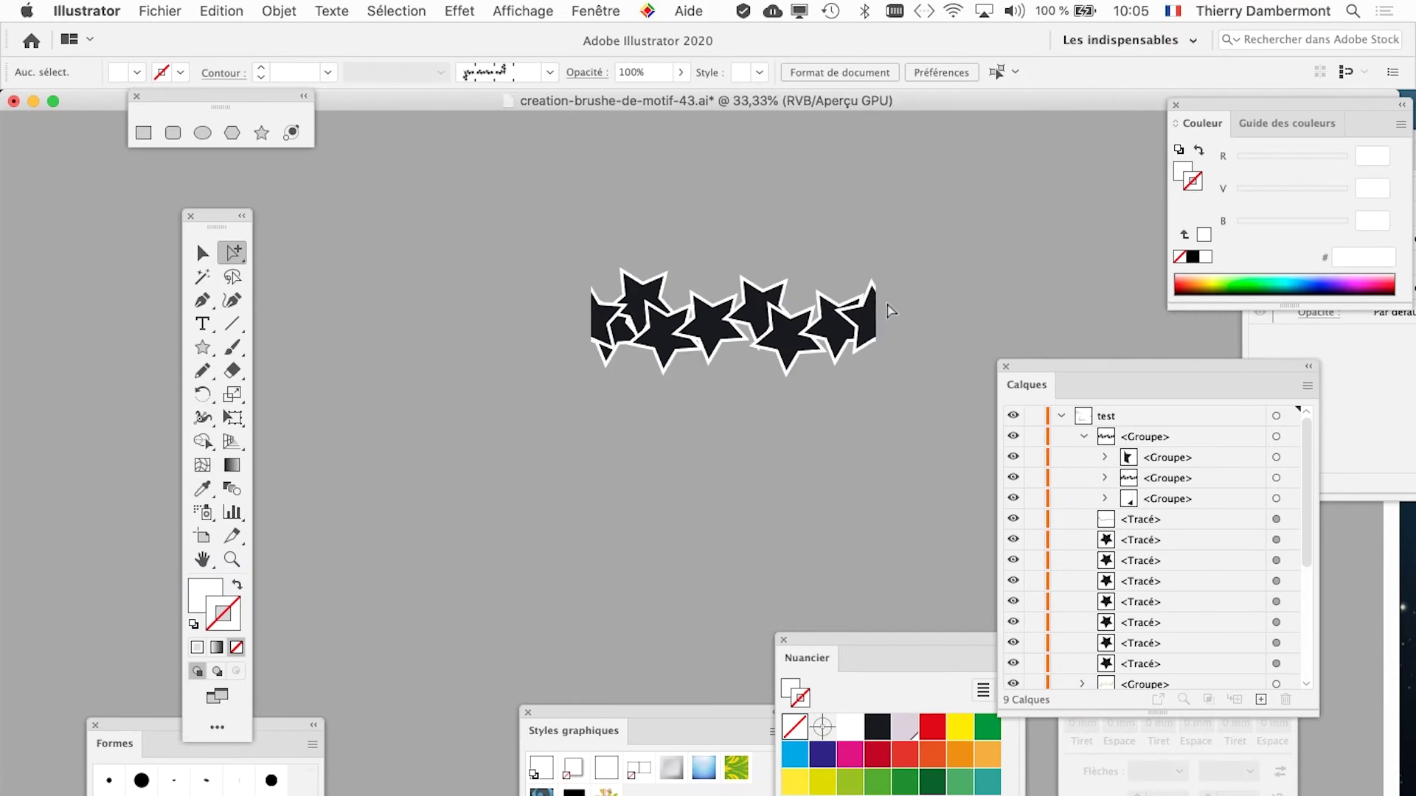
scroll(890, 309, "down", 5)
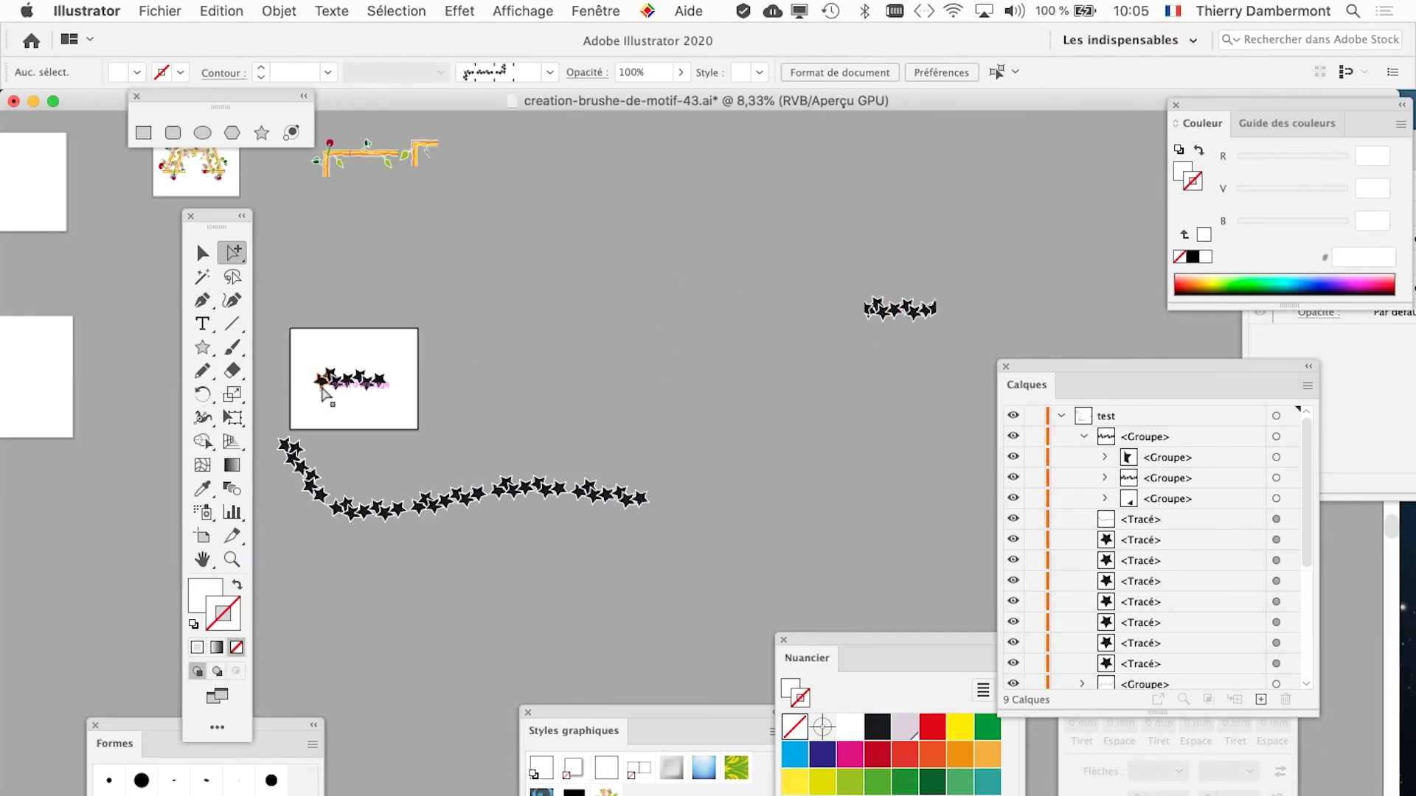
scroll(322, 399, "up", 5)
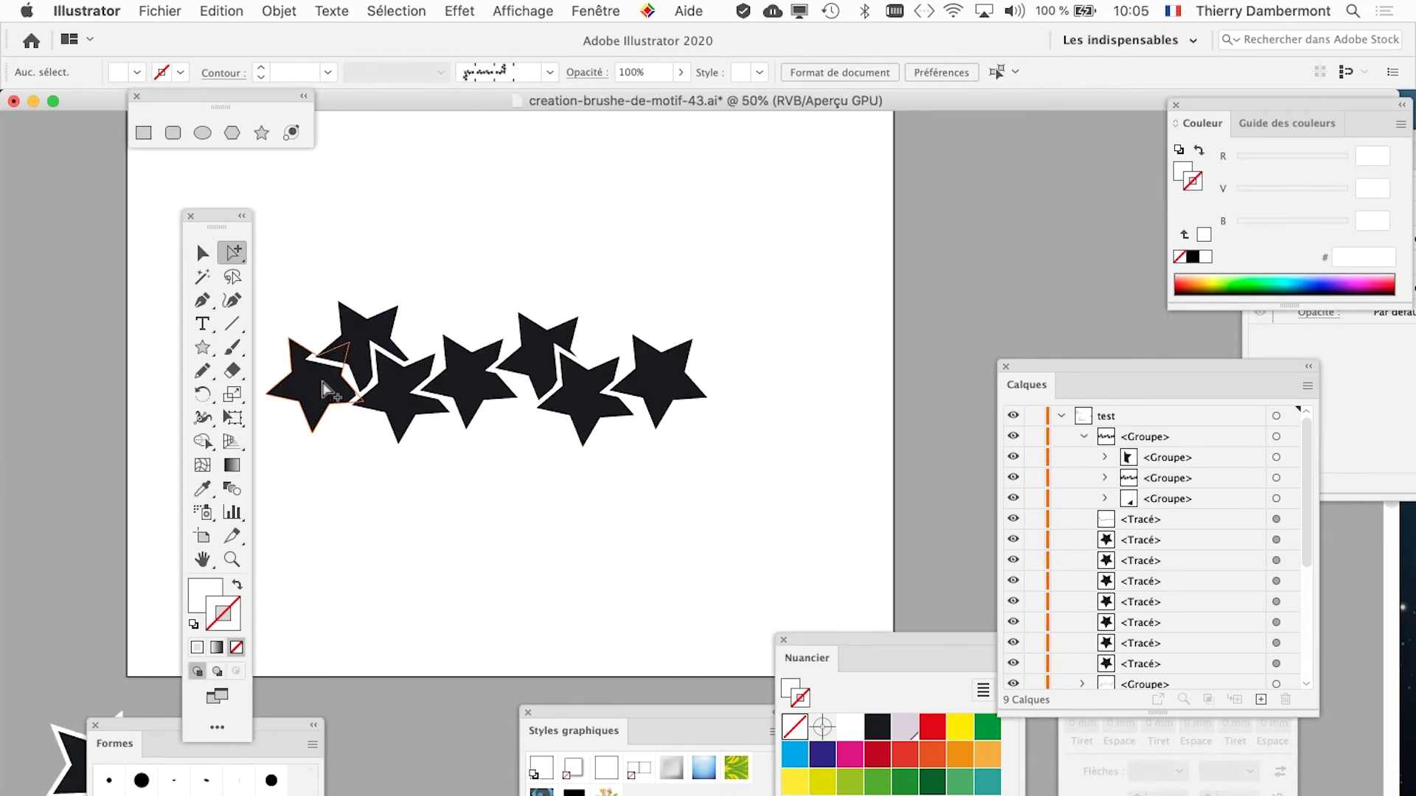
scroll(376, 358, "up", 3)
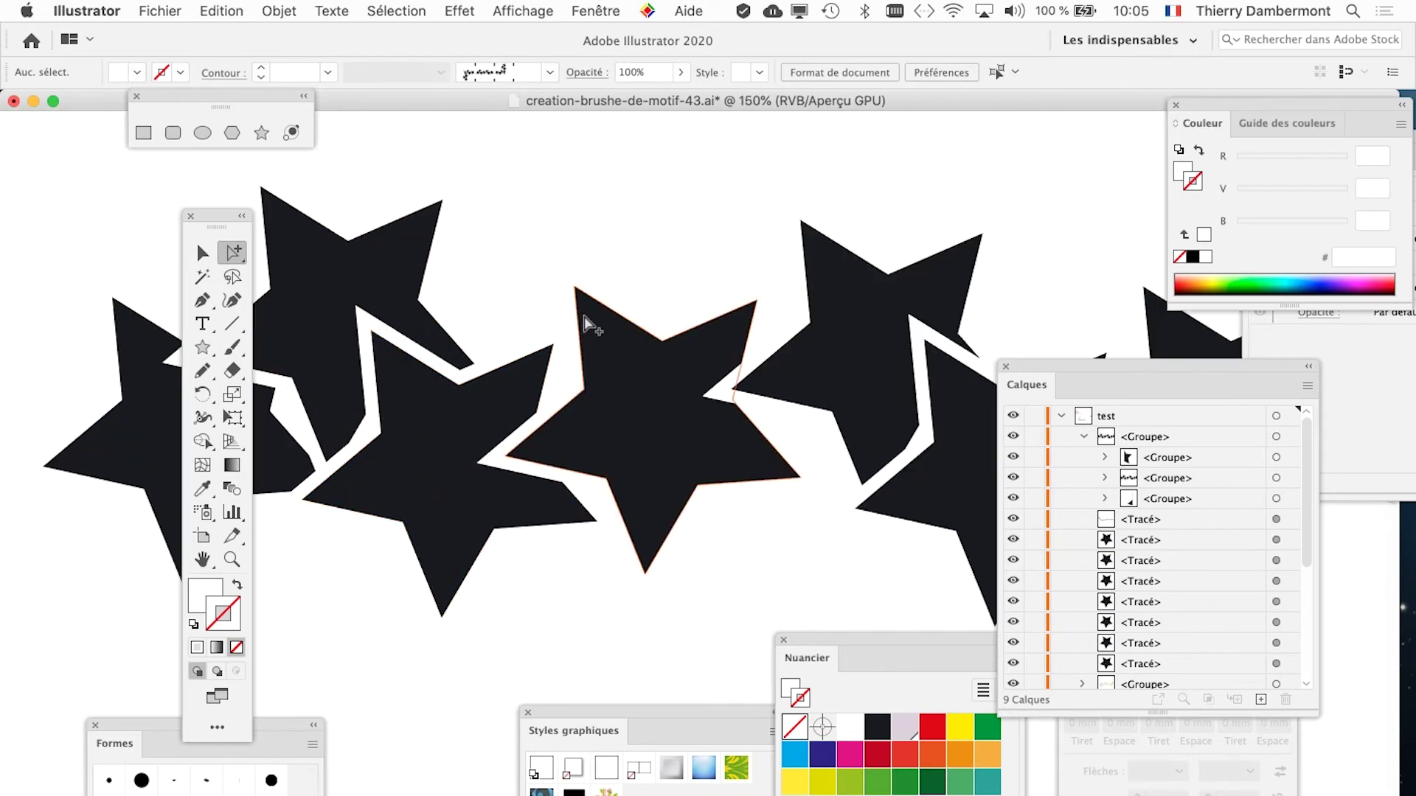
left_click(626, 323)
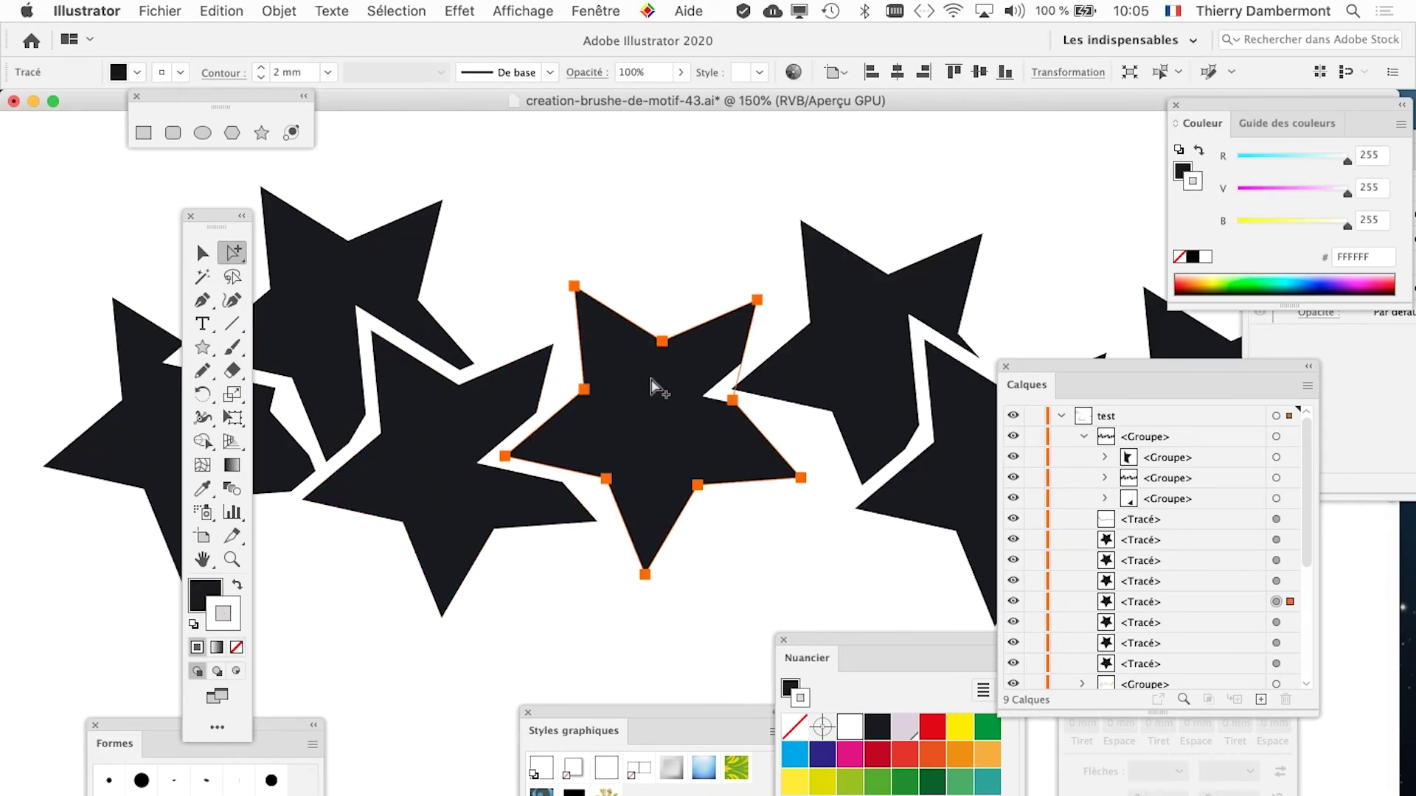
Step: Return to the divided star row outside the artboard and examine its trimmed ends and white outlines
scroll(652, 385, "down", 1)
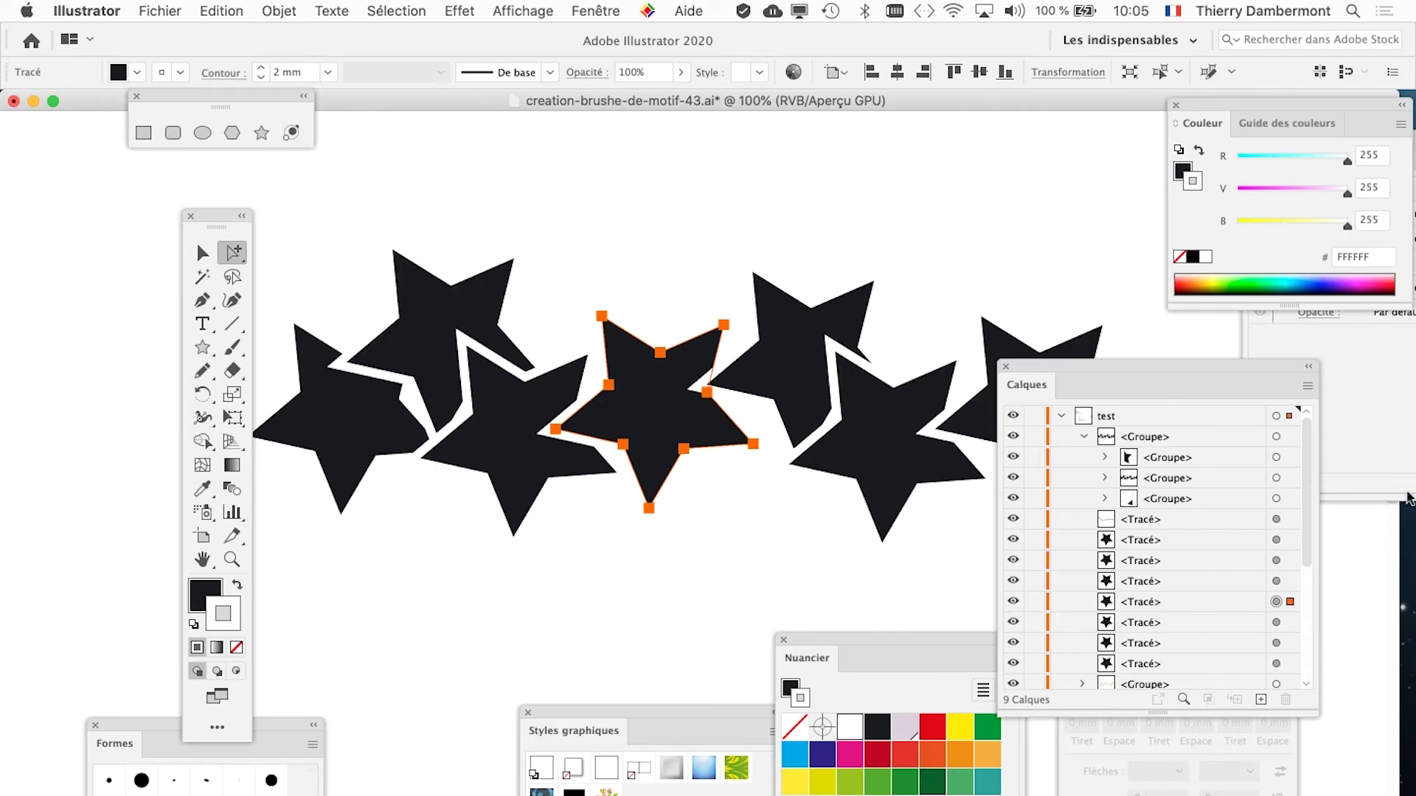
scroll(617, 479, "down", 1)
scroll(617, 481, "down", 1)
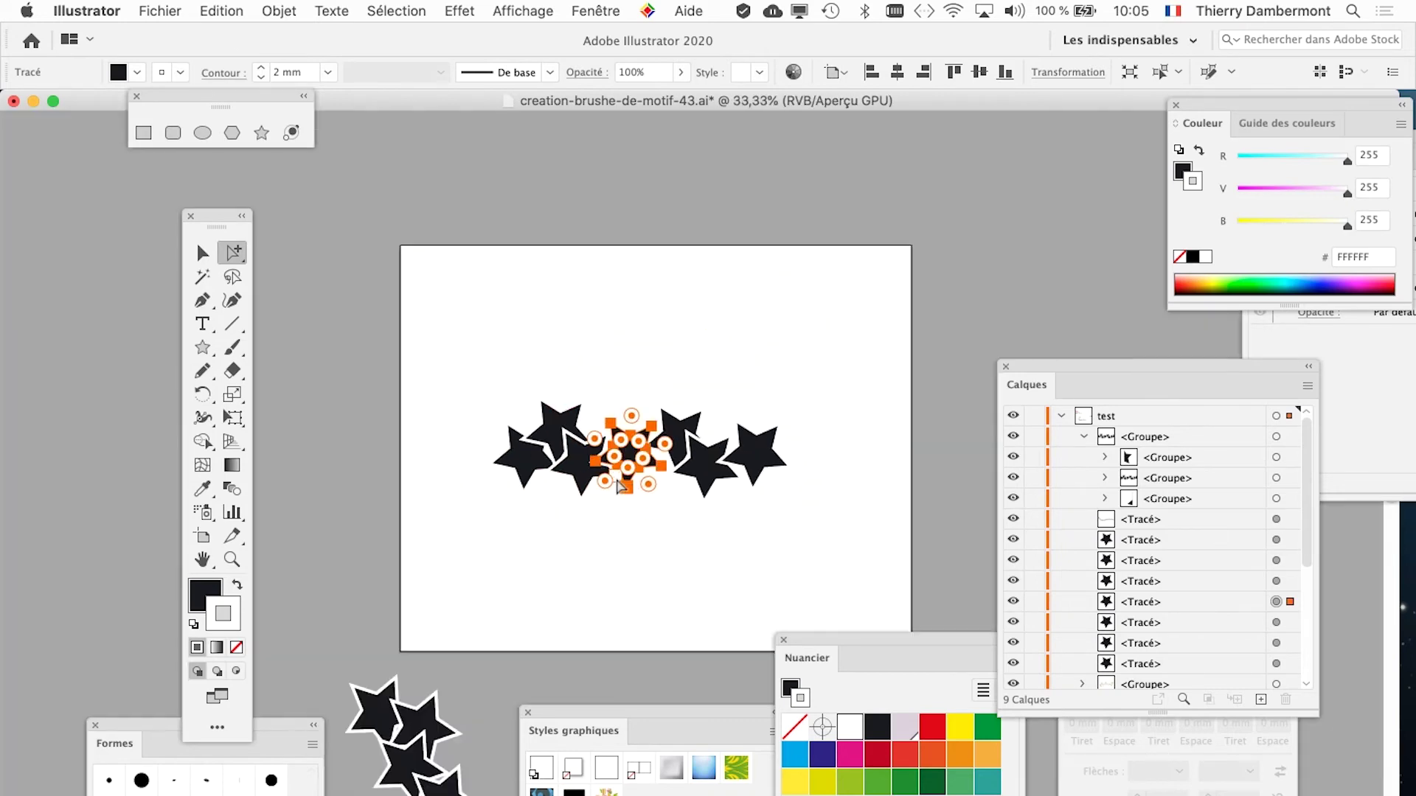
scroll(737, 457, "right", 10)
scroll(603, 505, "up", 2)
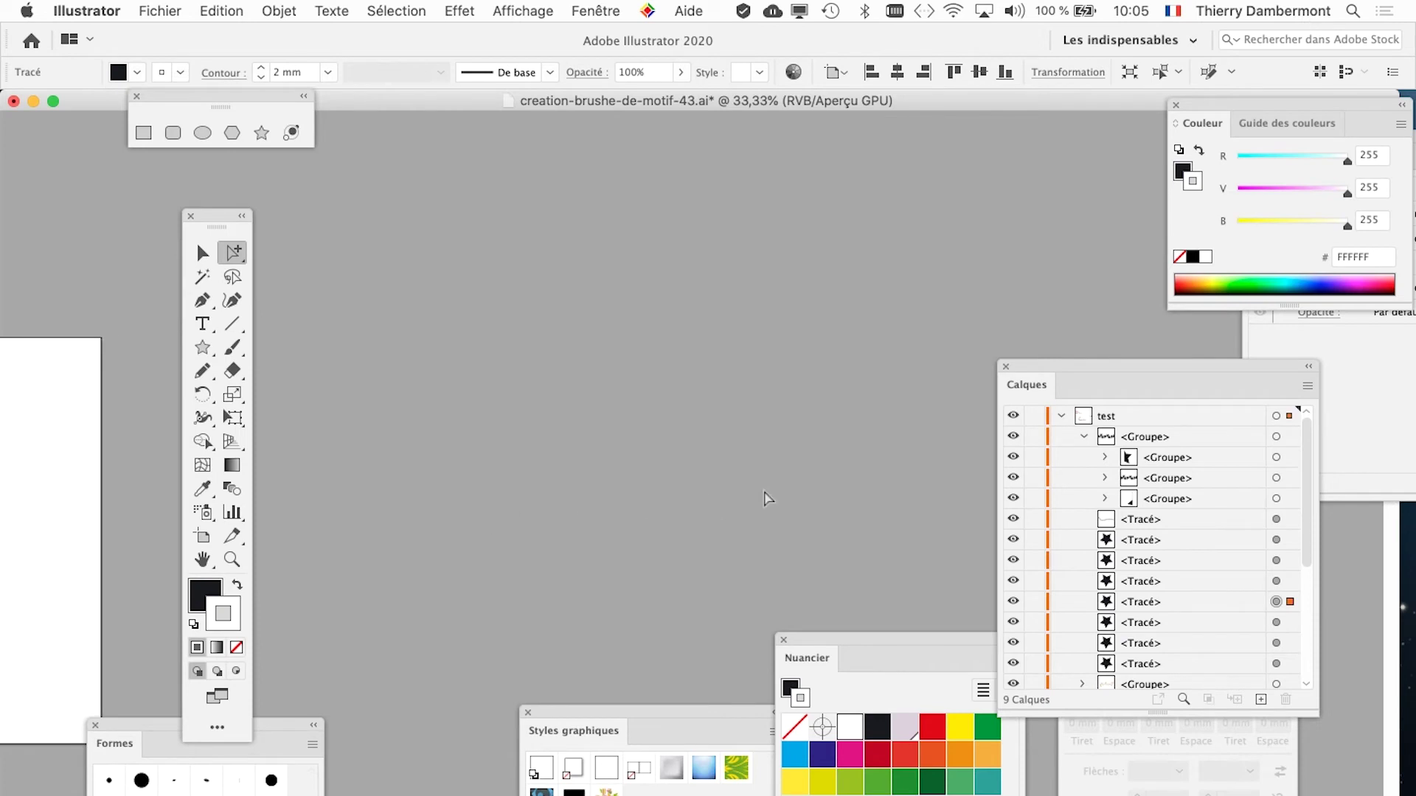
scroll(767, 496, "down", 3)
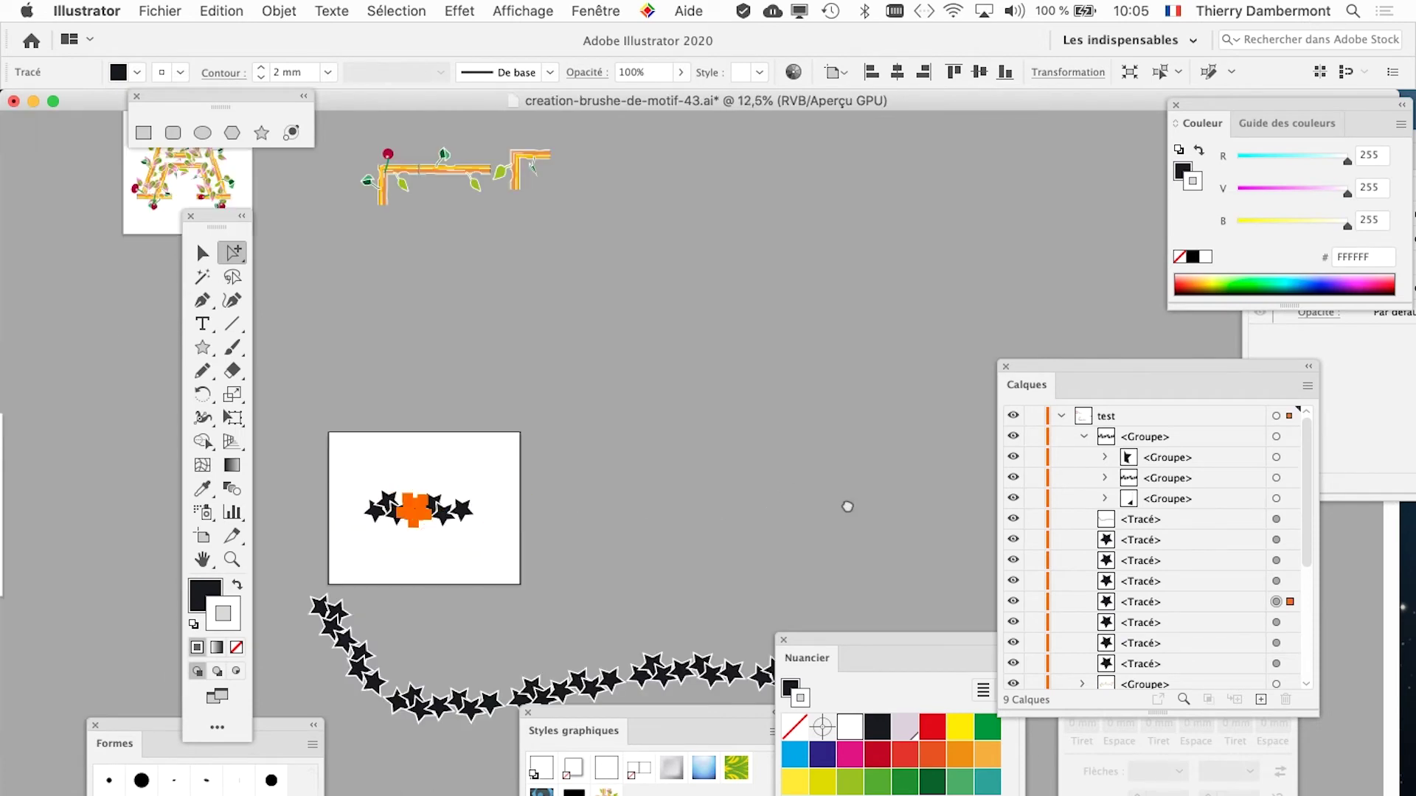
scroll(844, 499, "down", 5)
scroll(843, 499, "right", 10)
scroll(645, 275, "up", 2)
scroll(874, 240, "up", 5)
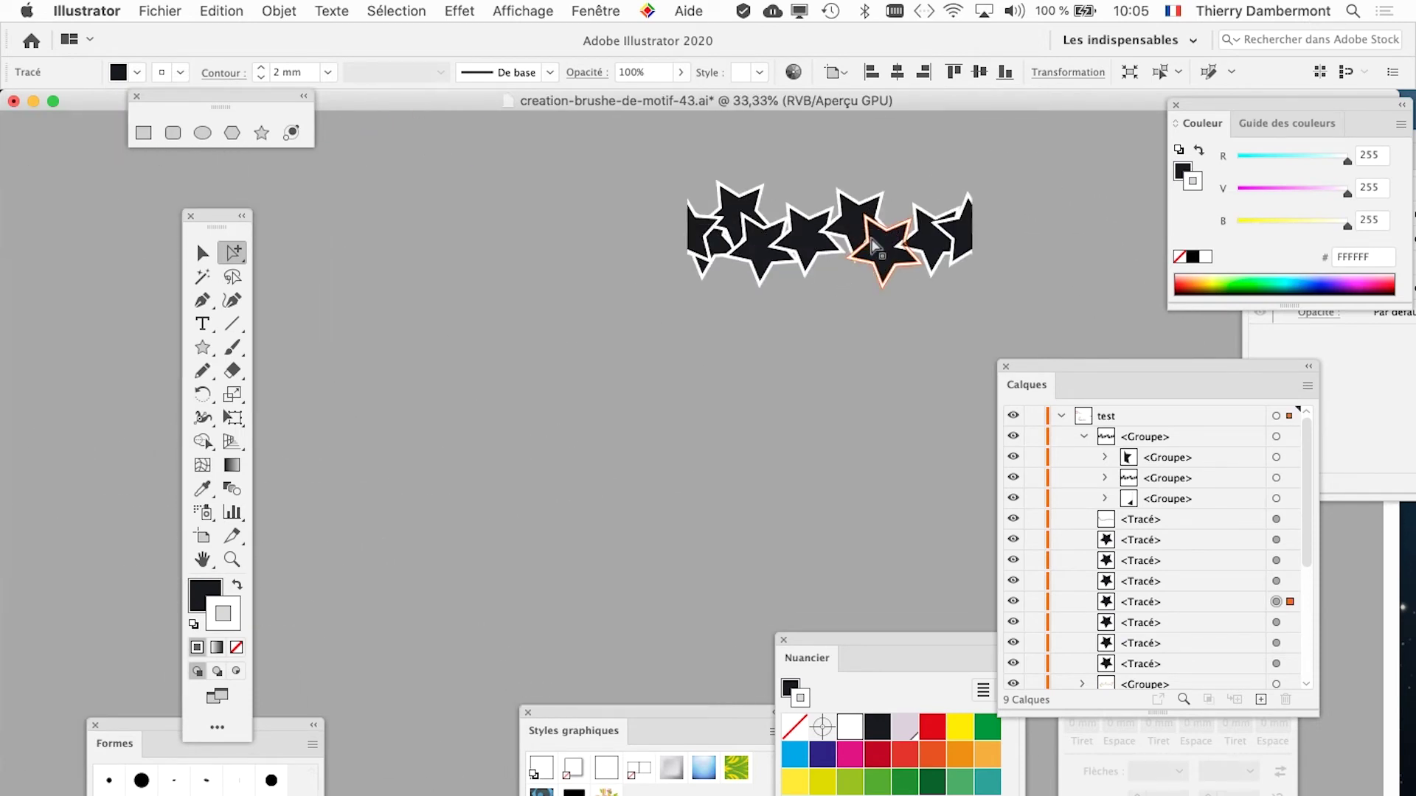
scroll(660, 354, "right", 3)
scroll(660, 354, "up", 2)
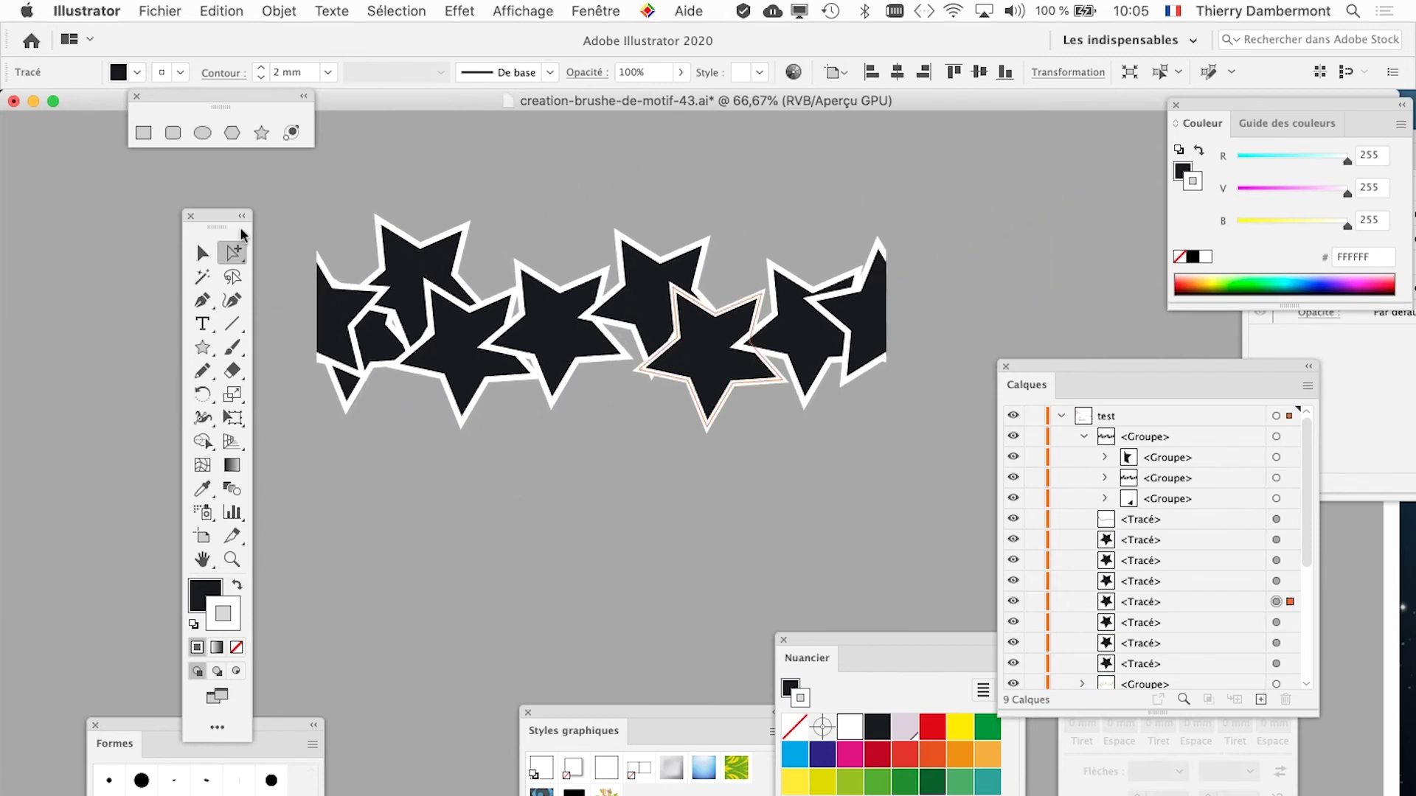
Step: Move the toolbox clear of the divided row and select the white outline of the lower star in its right half
left_click_drag(207, 218, 87, 195)
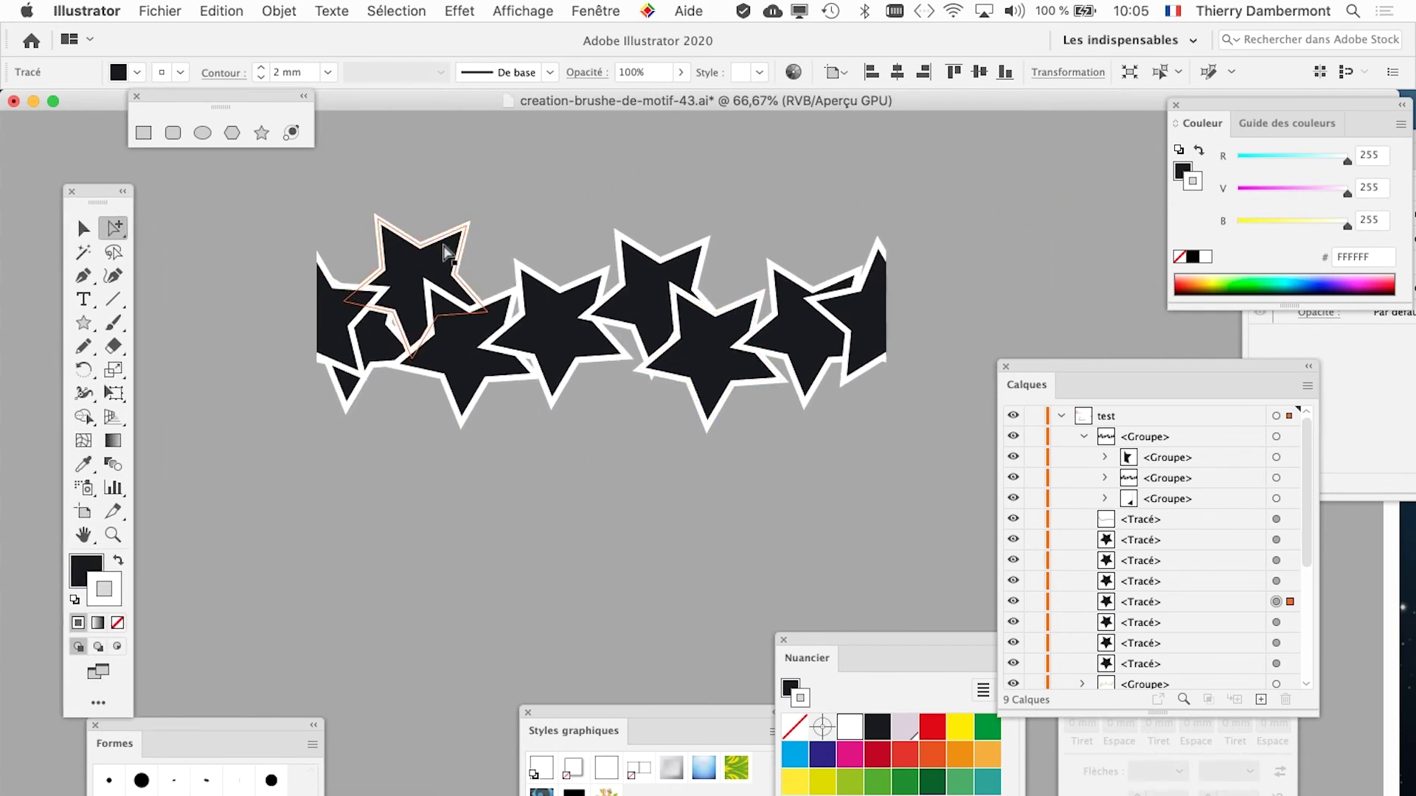
scroll(452, 253, "up", 2)
scroll(517, 313, "down", 1)
scroll(520, 313, "down", 1)
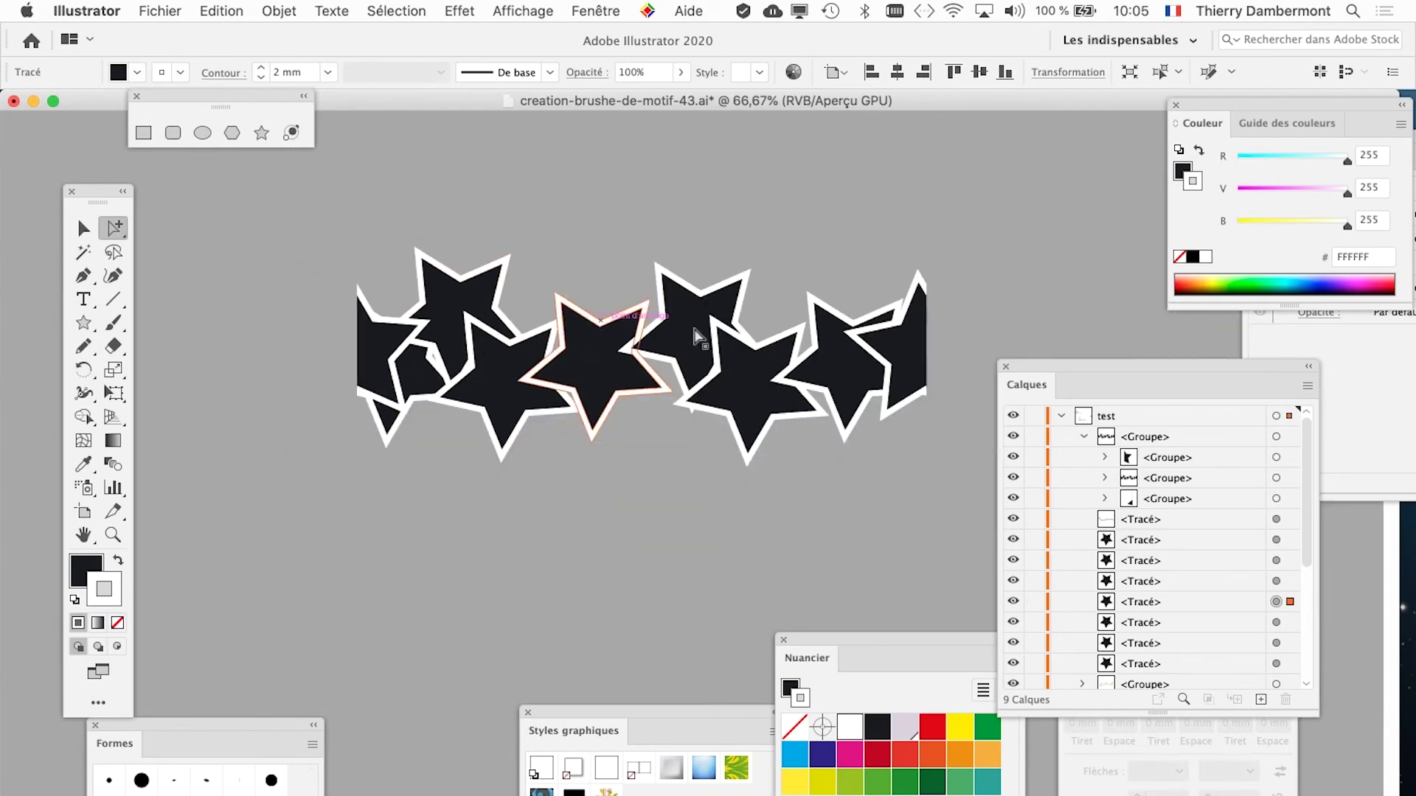
scroll(714, 404, "up", 2)
left_click(714, 404)
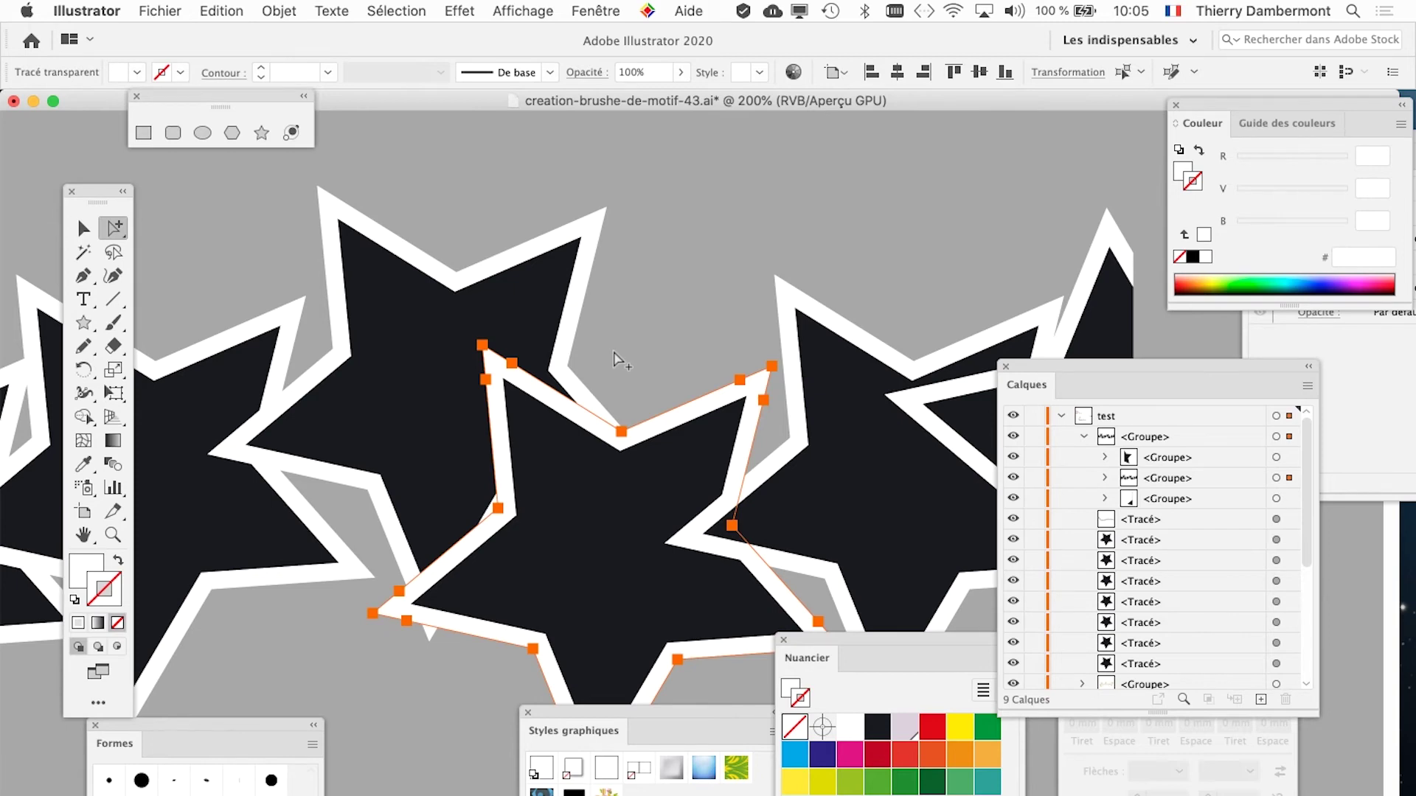
key("super+minus")
key("super+minus")
key("super+minus")
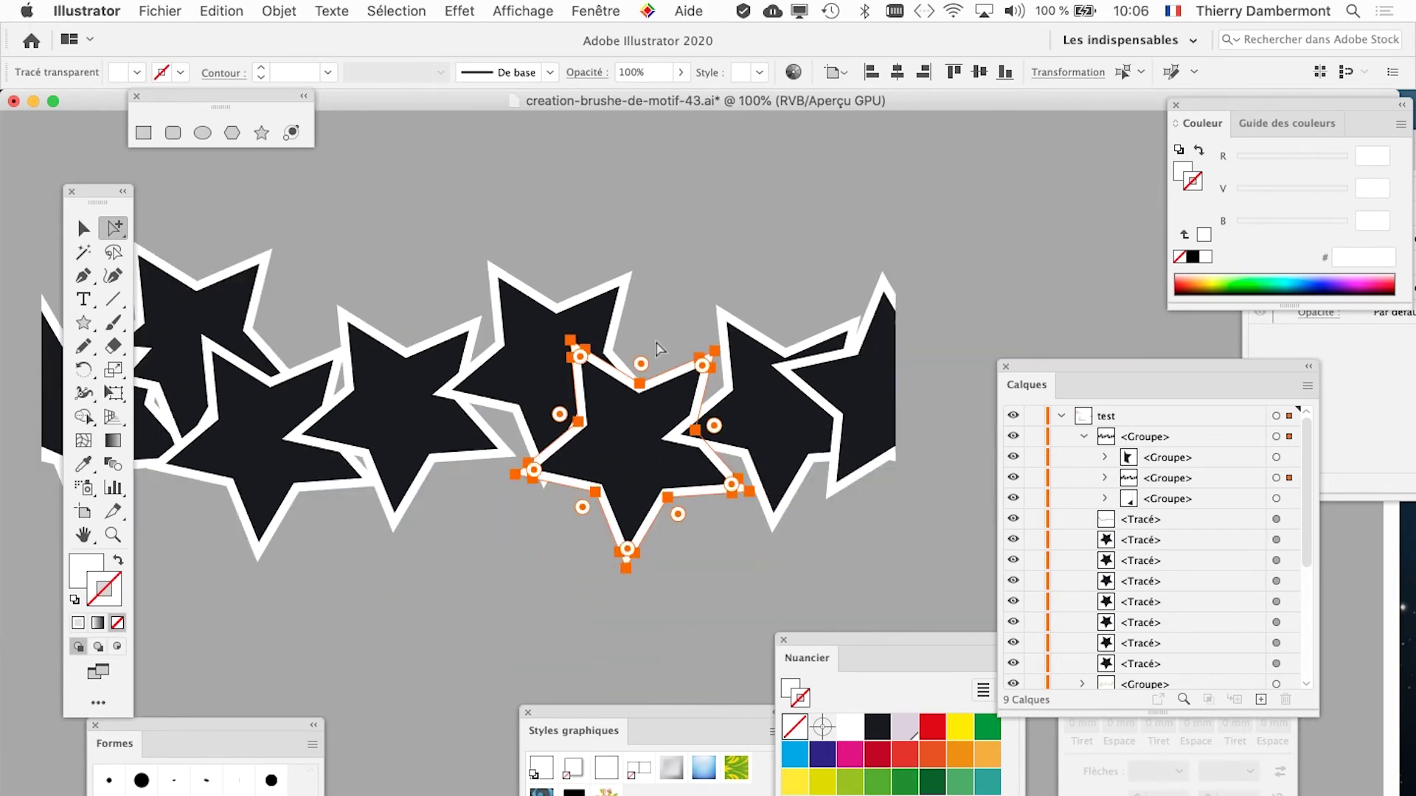
Step: Clear the selection and bring the brushes panel out beside the divided star row, with the toolbox moved out of the way
left_click(708, 656)
mouse_move(210, 737)
left_mouse_down()
mouse_move(173, 738)
mouse_move(1071, 155)
mouse_move(950, 135)
left_mouse_up()
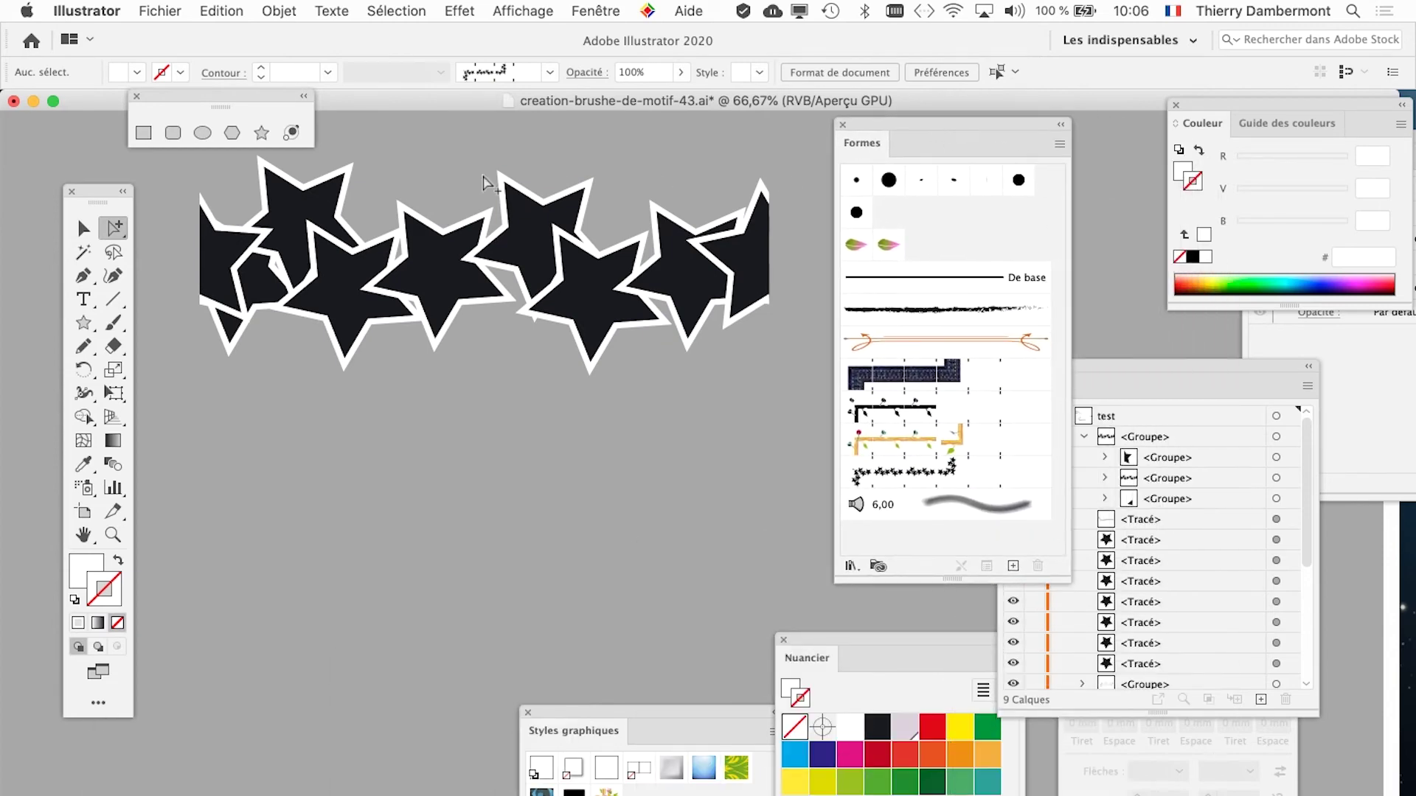
left_click_drag(87, 204, 60, 163)
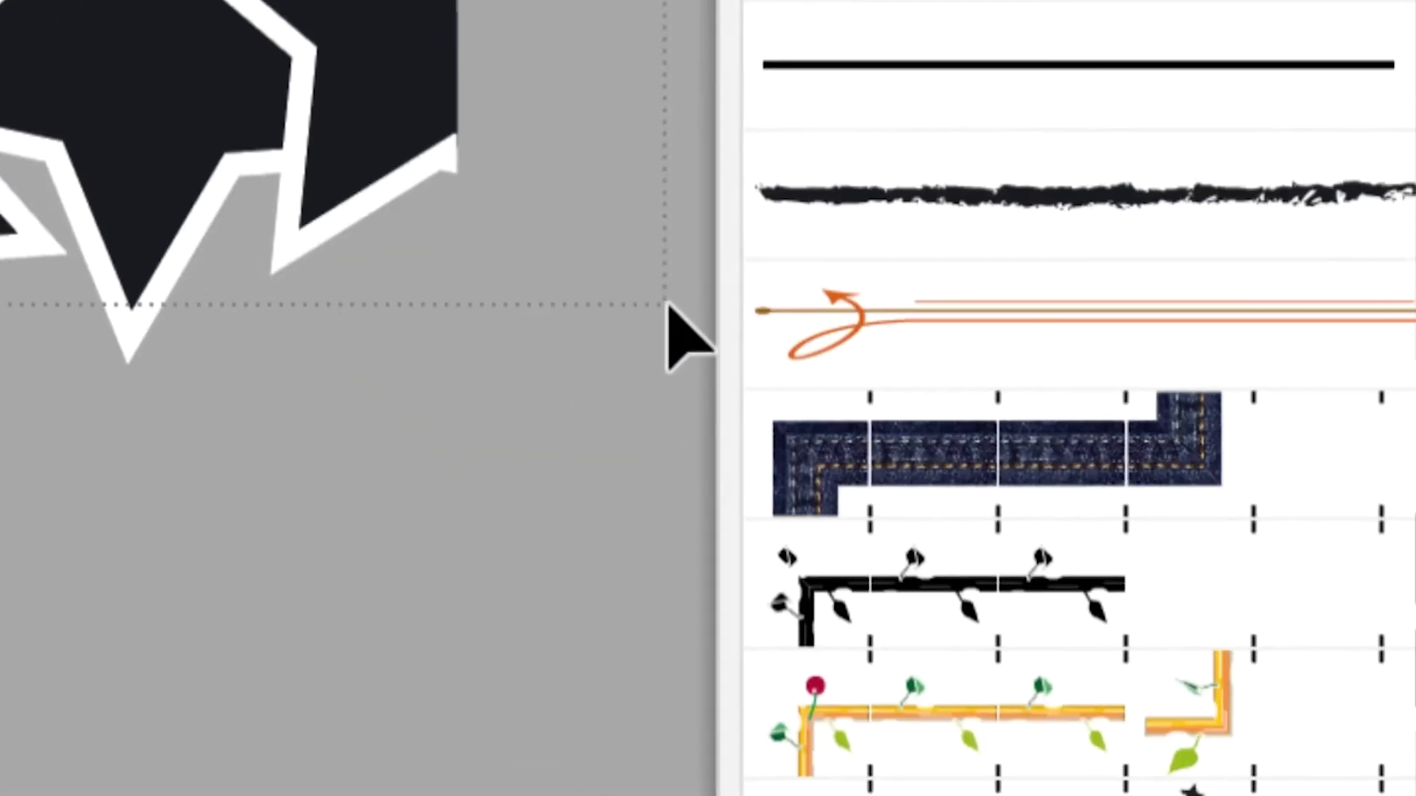
Step: Select the whole divided star row and create a new brush of type Forme de motif from it
key("ctrl+a")
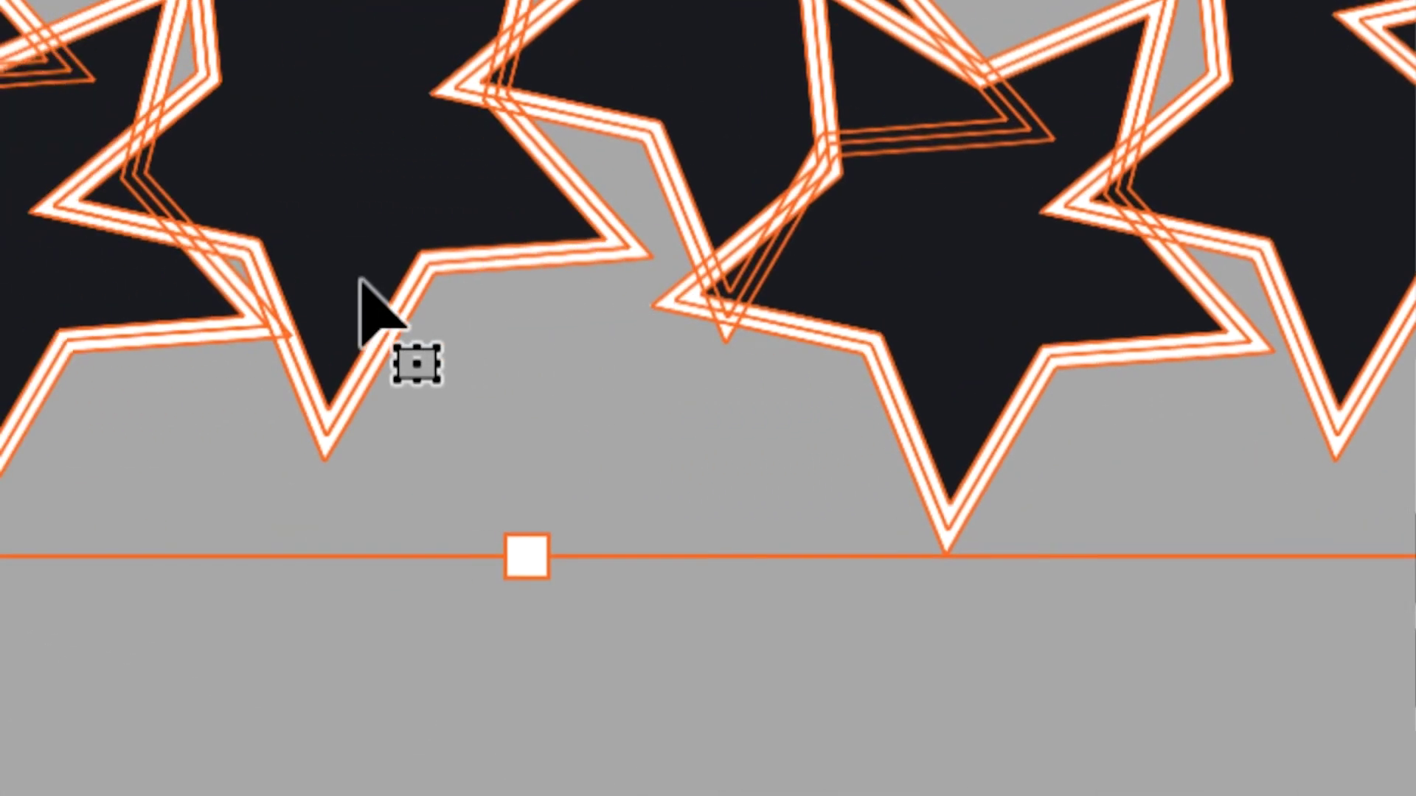
key("alt+super+8")
left_click_drag(443, 314, 371, 515)
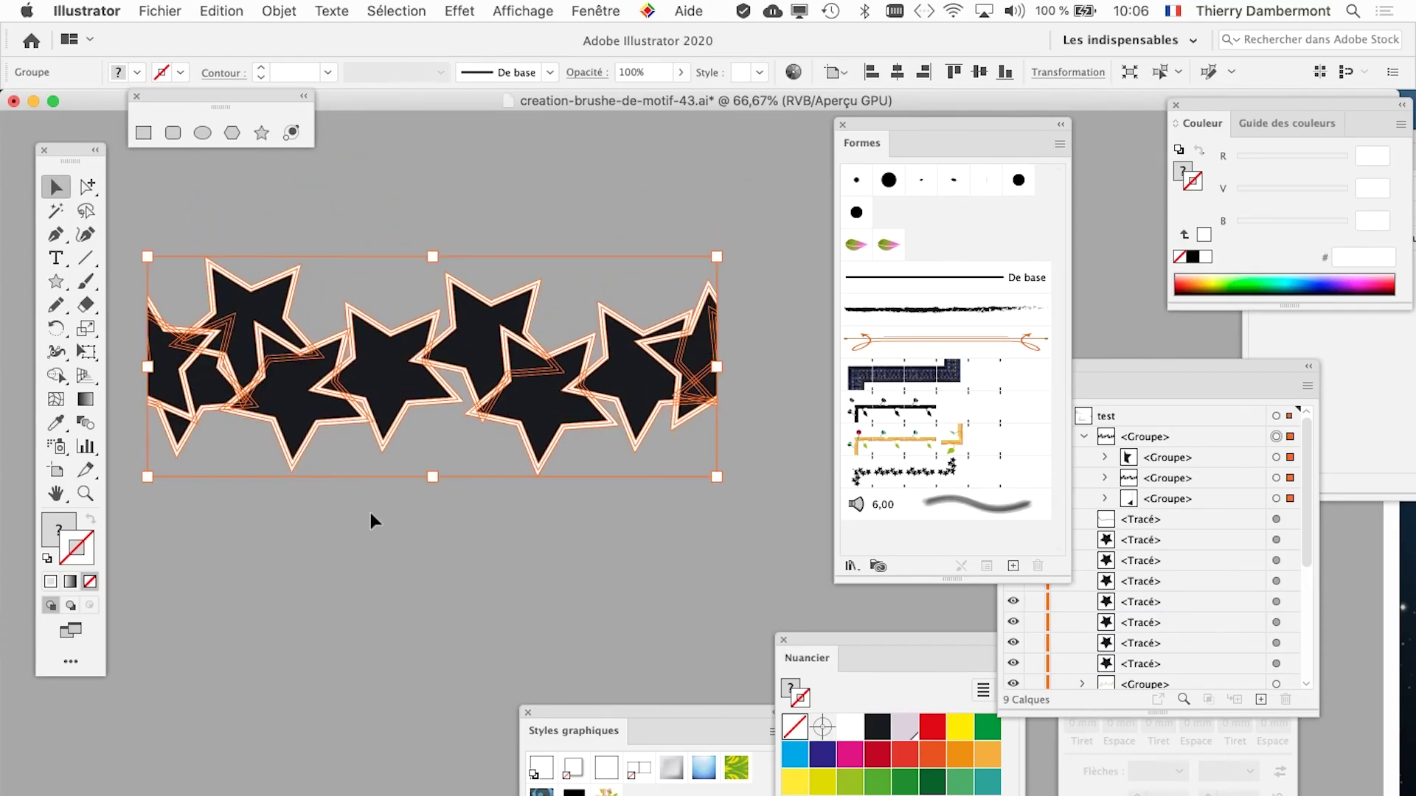
left_click_drag(379, 391, 866, 546)
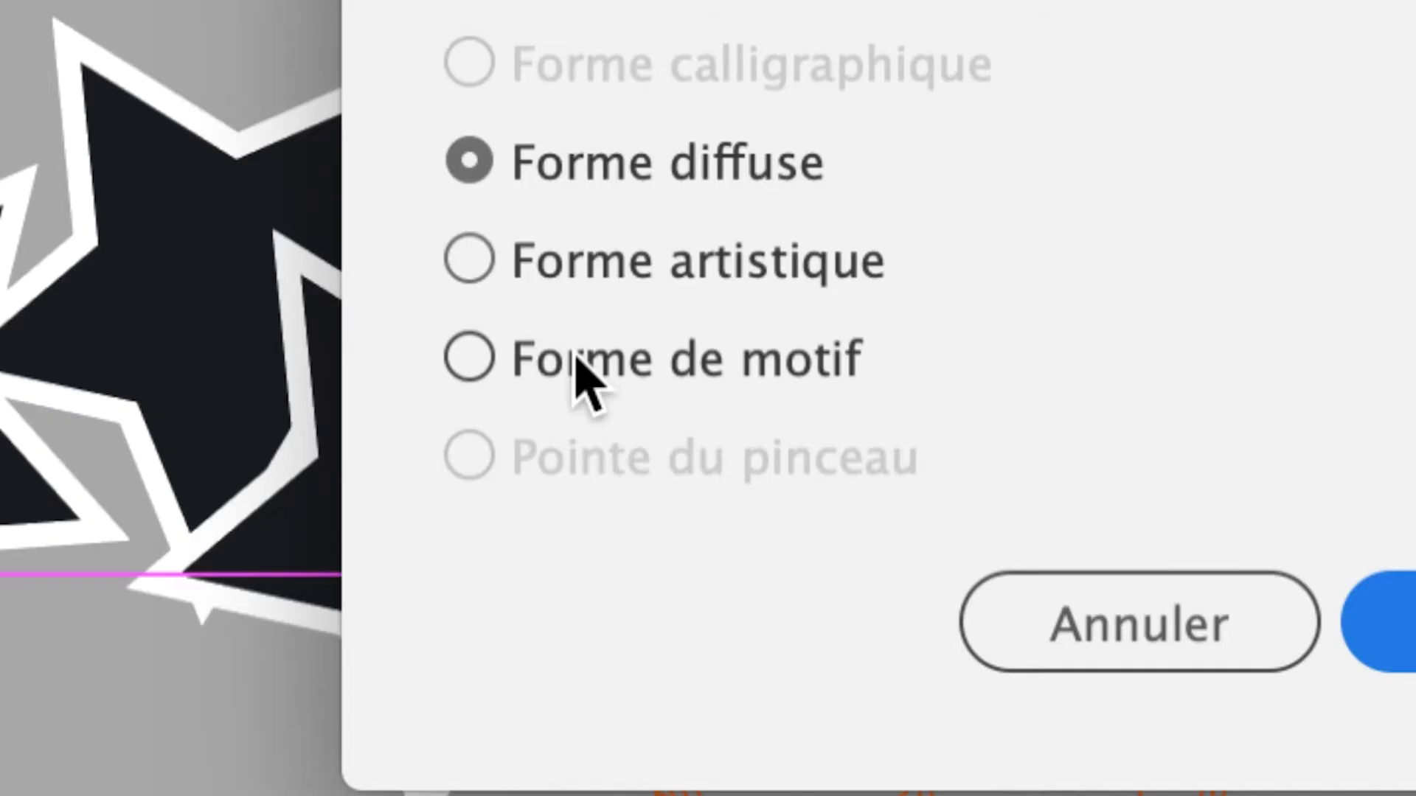
left_click(576, 358)
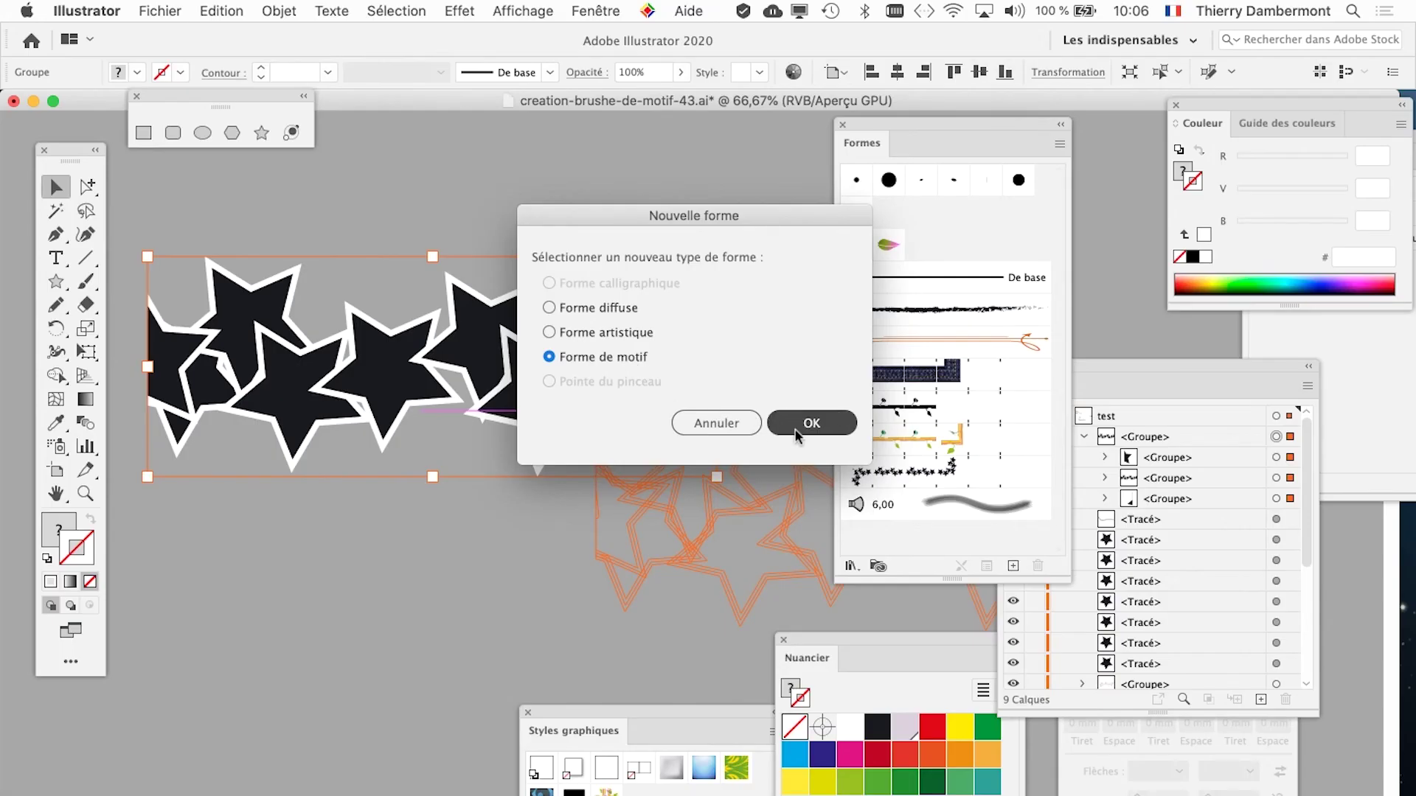
left_click(1327, 612)
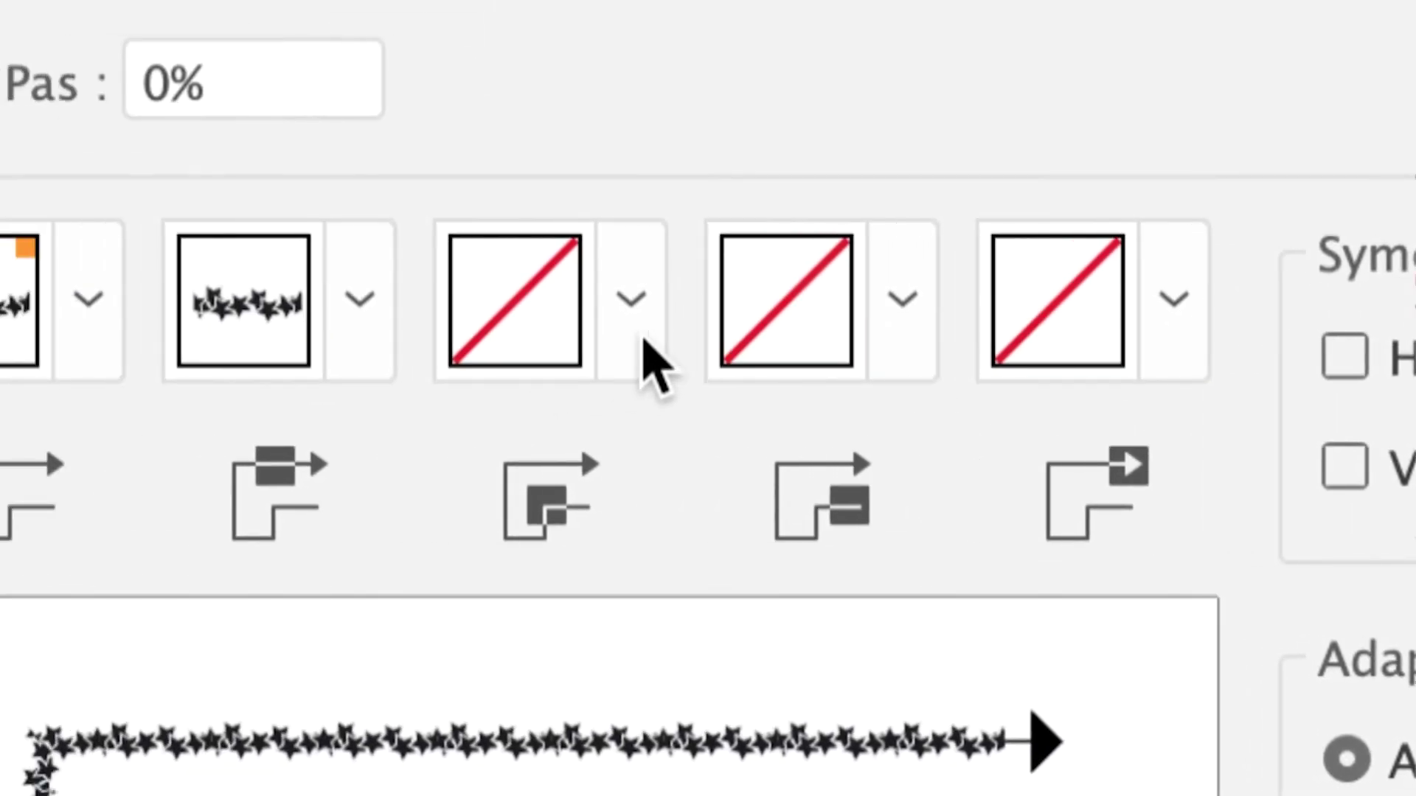
Step: Set the inner corner tile to Chevauchement automatique and accept the pattern brush options
left_click(1014, 287)
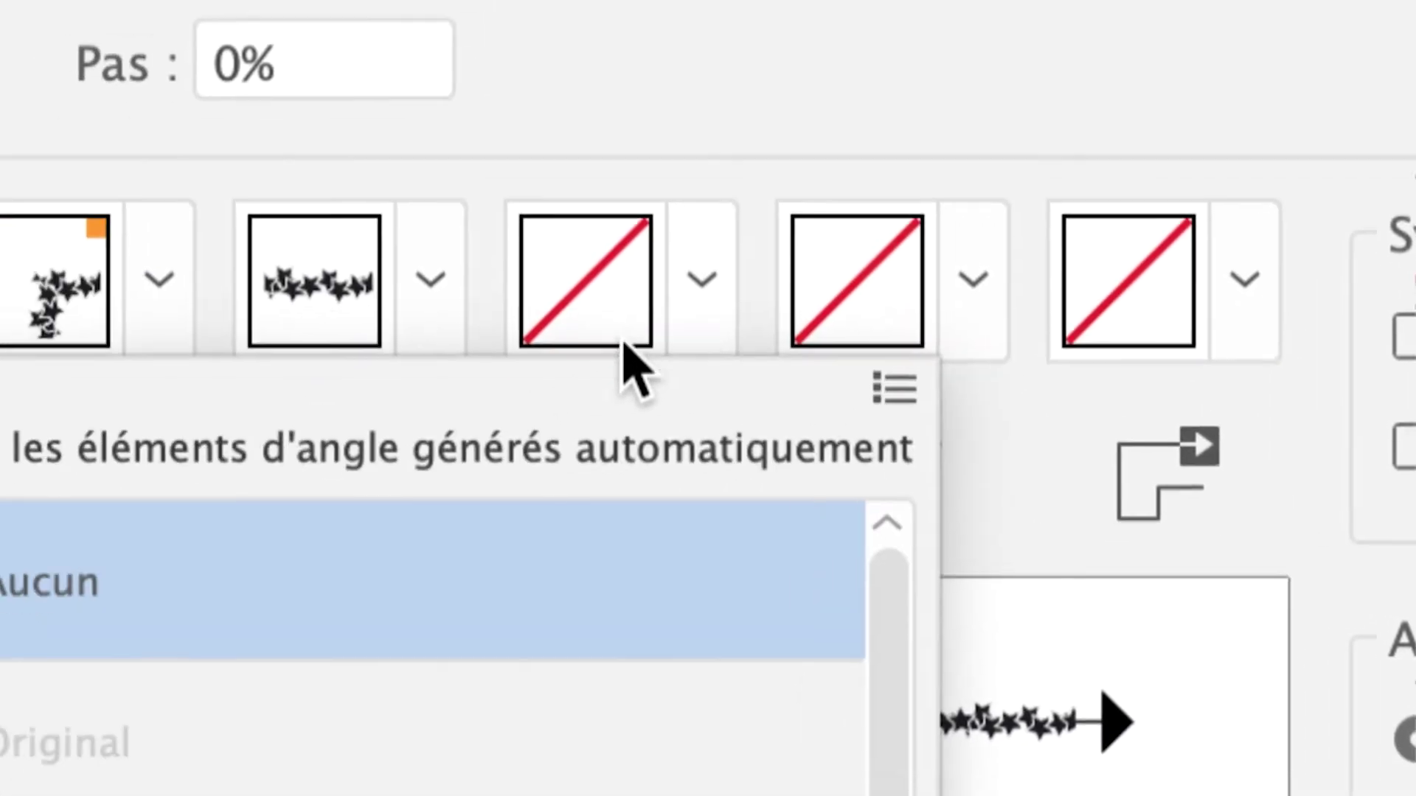
scroll(7, 793, "down", 2)
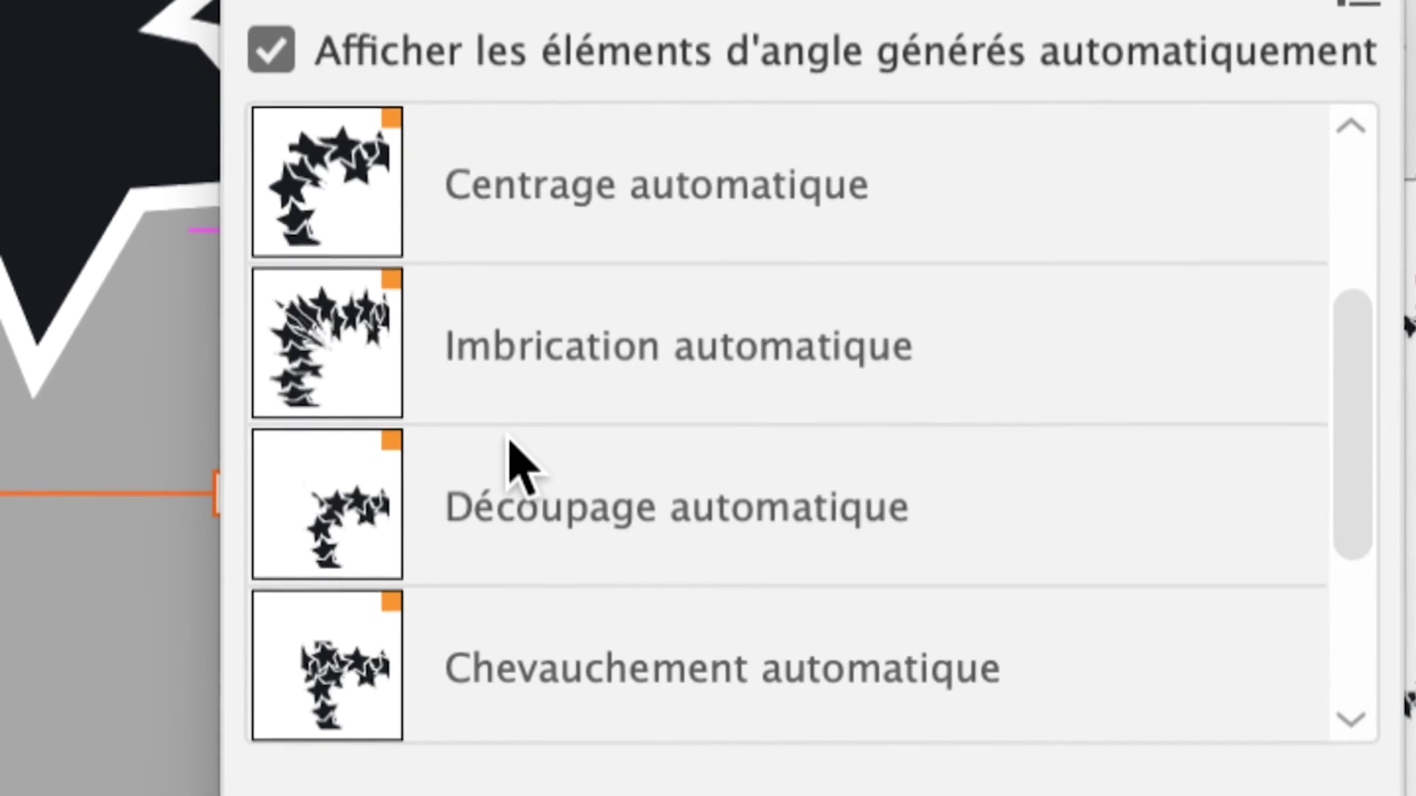
scroll(509, 440, "down", 1)
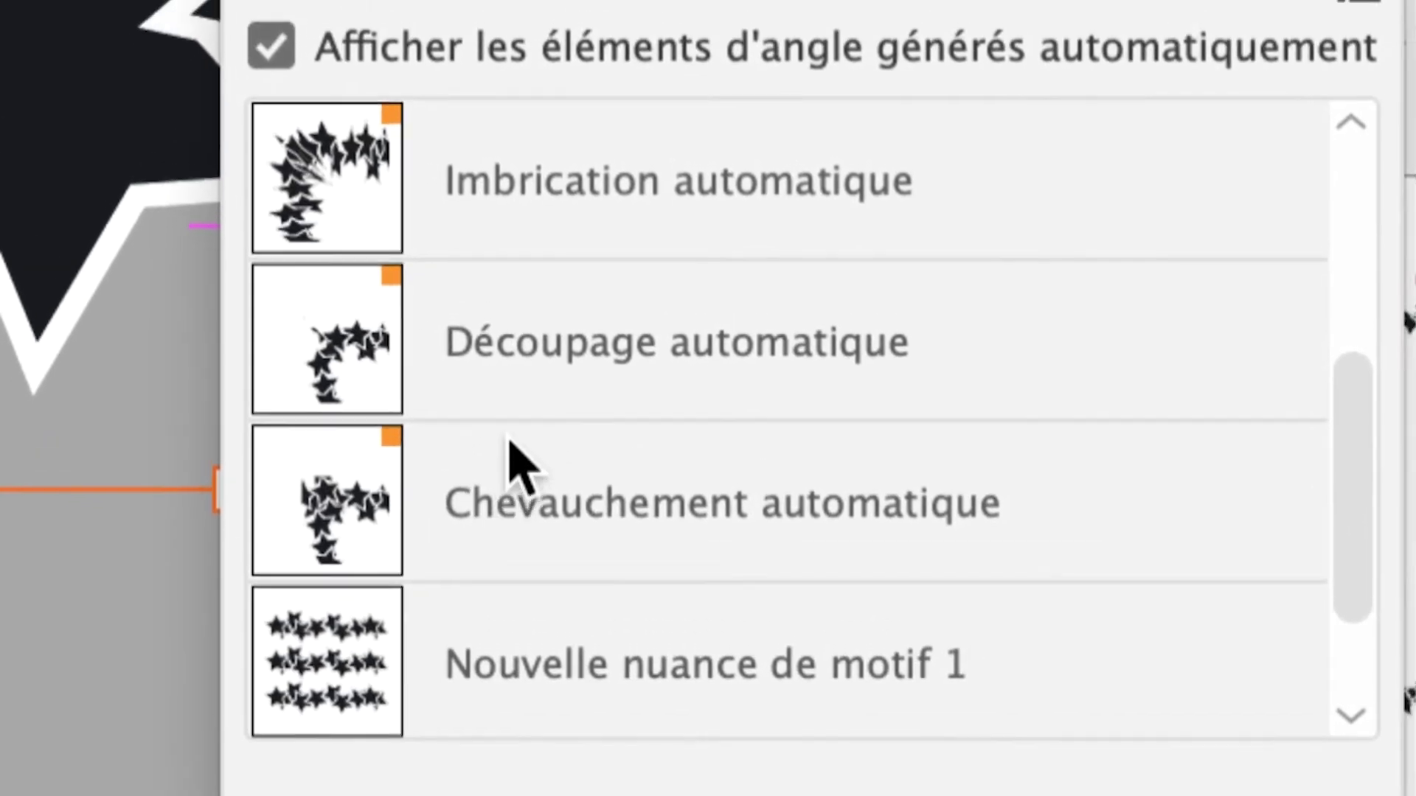
left_click(525, 453)
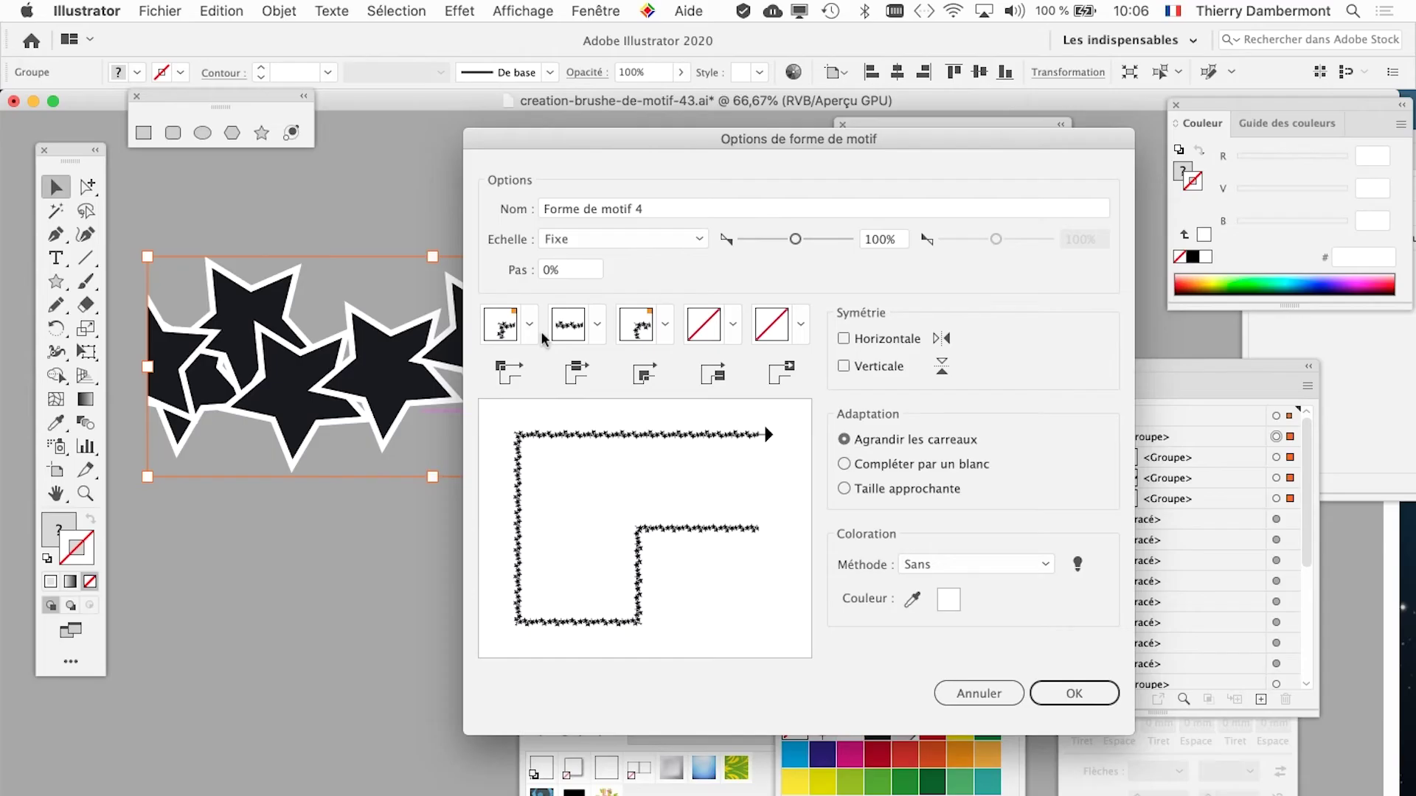
left_click(957, 684)
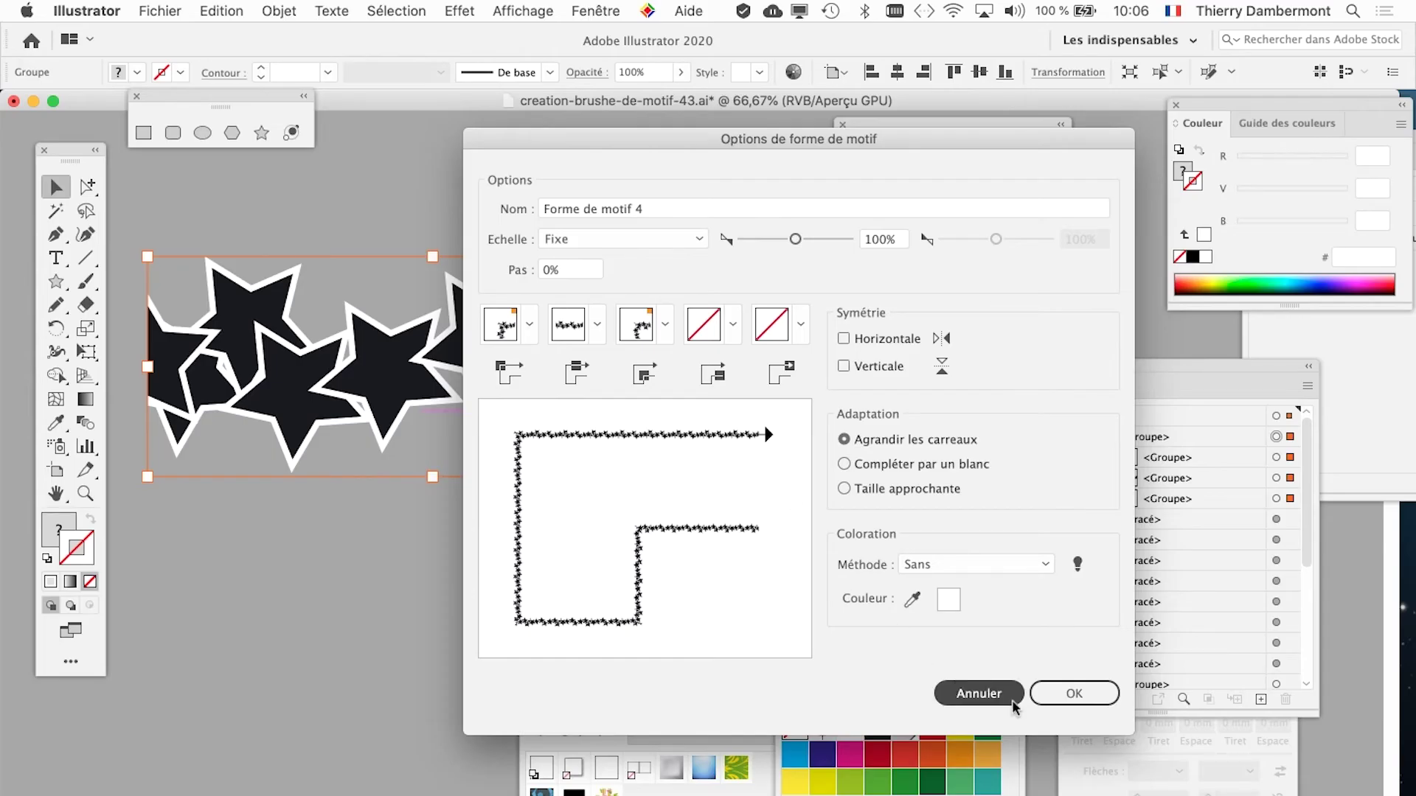
left_click(1063, 693)
Step: With the star row deselected, draw an arched freehand path above it with the Pencil tool and apply the new star pattern brush
left_click(893, 519)
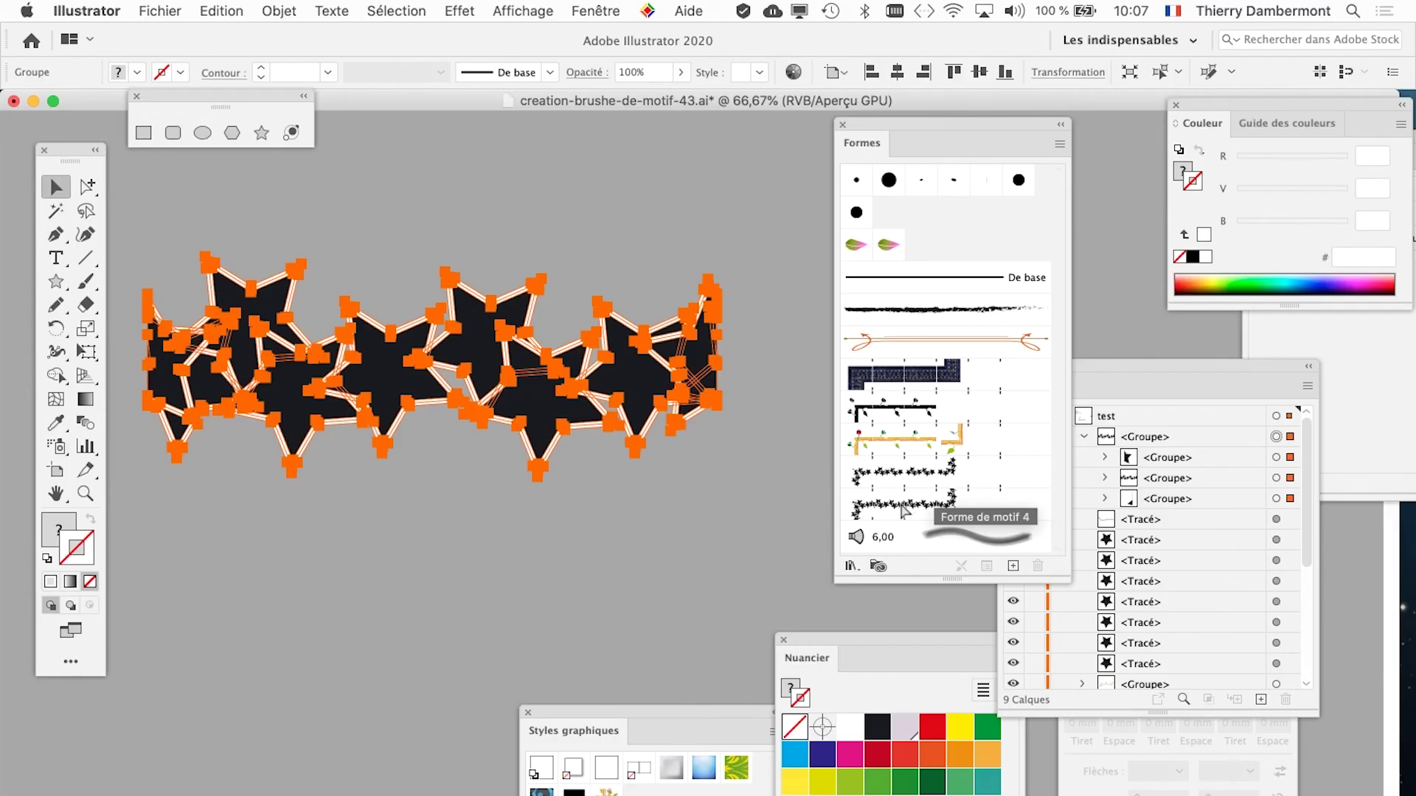
left_click(902, 509)
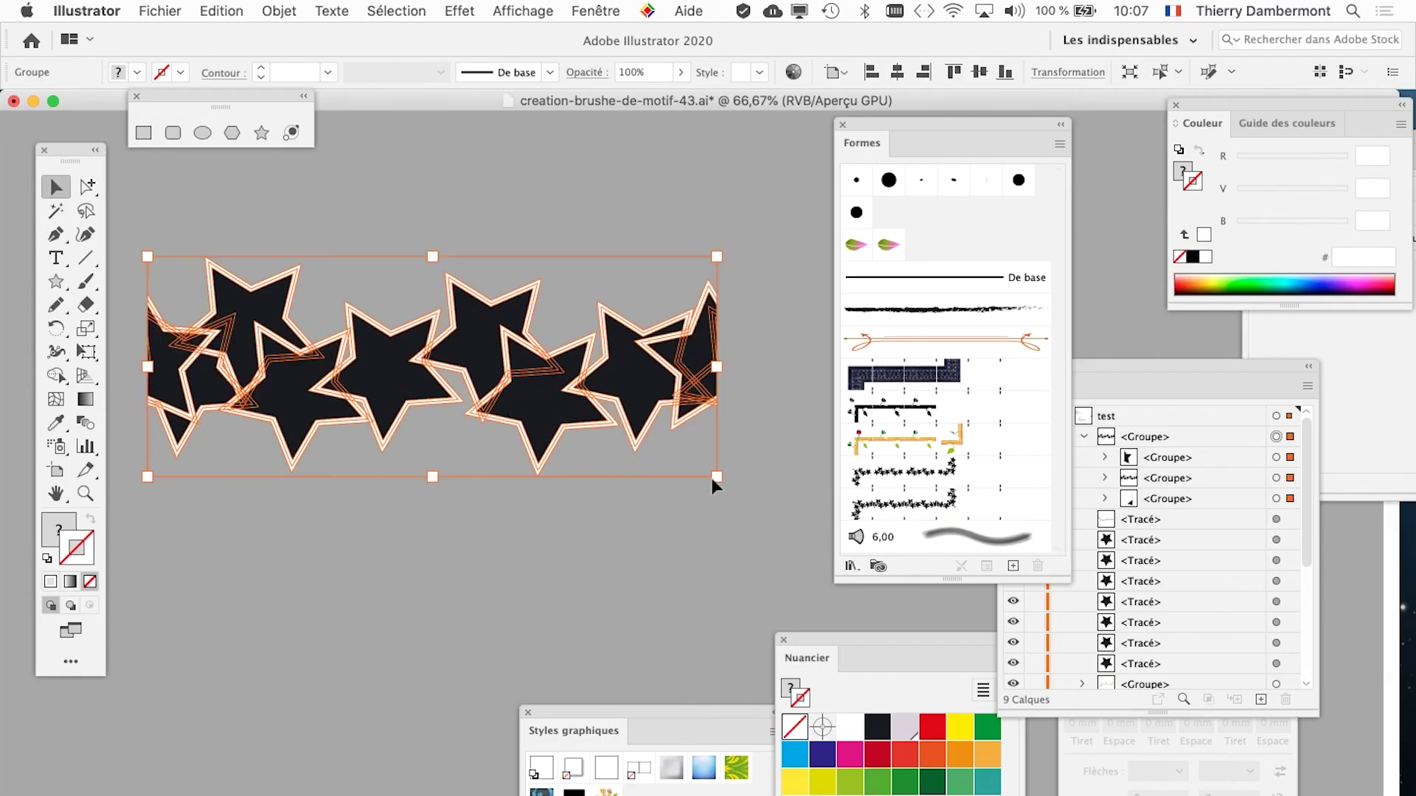
scroll(670, 508, "down", 3)
left_click(466, 334)
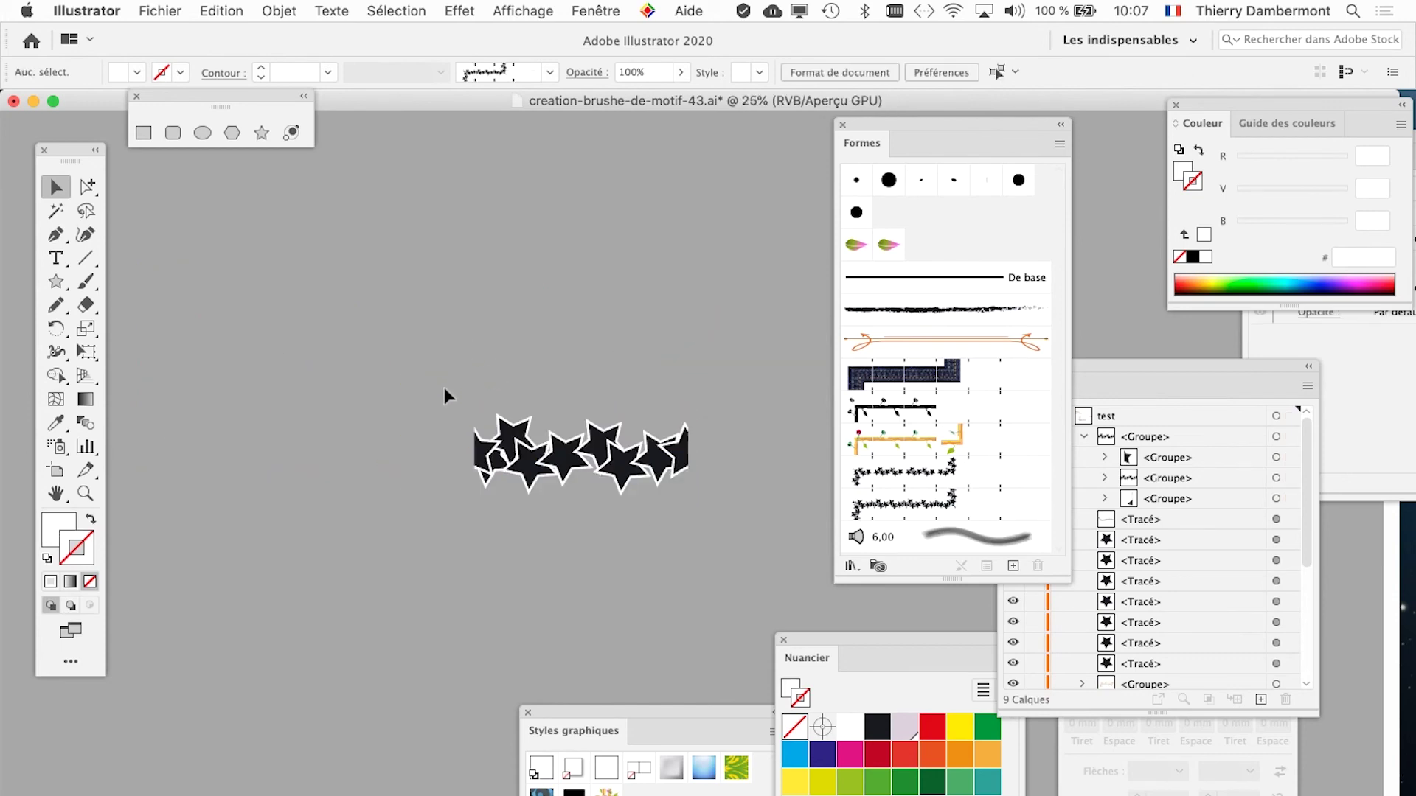
scroll(444, 387, "up", 3)
scroll(413, 530, "right", 5)
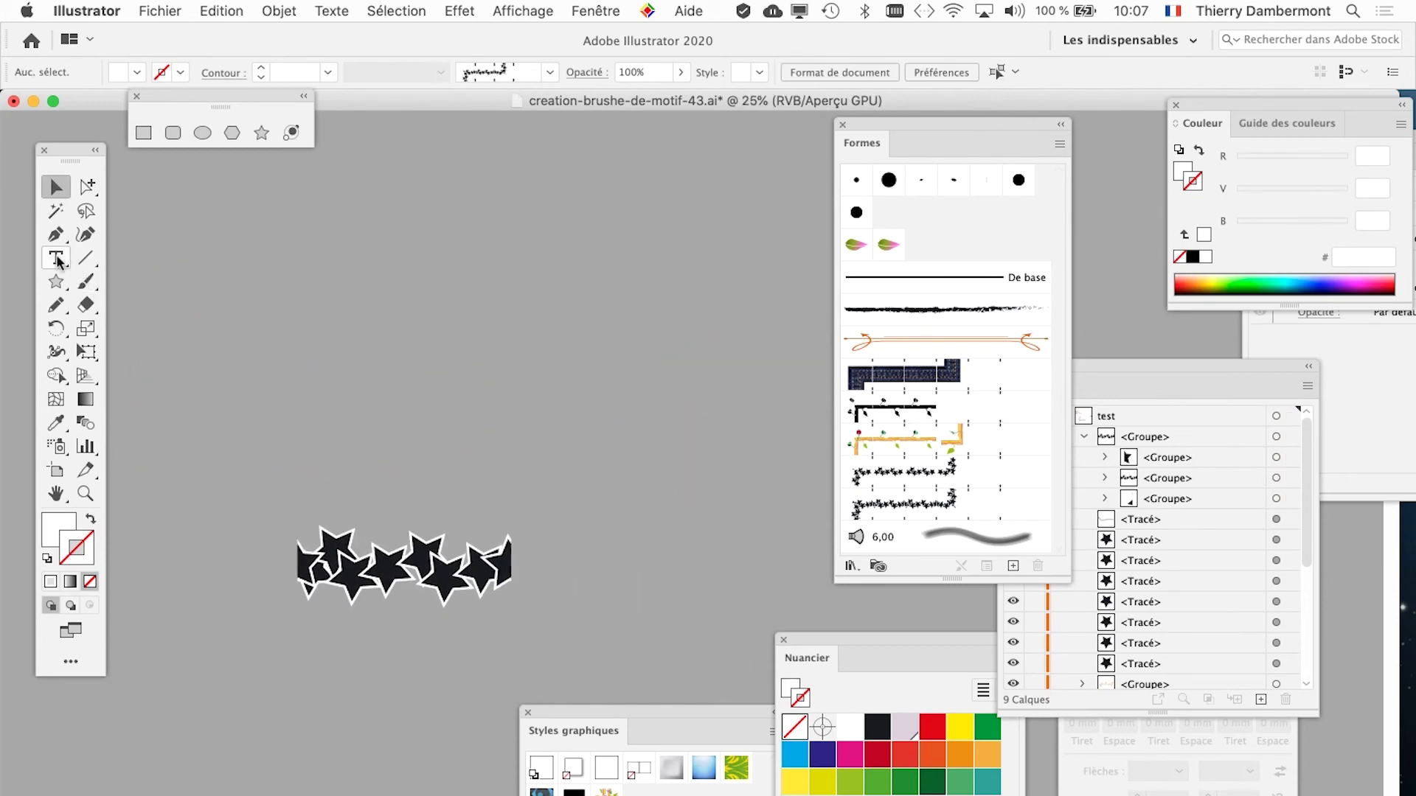
left_click(56, 305)
left_click_drag(216, 306, 671, 396)
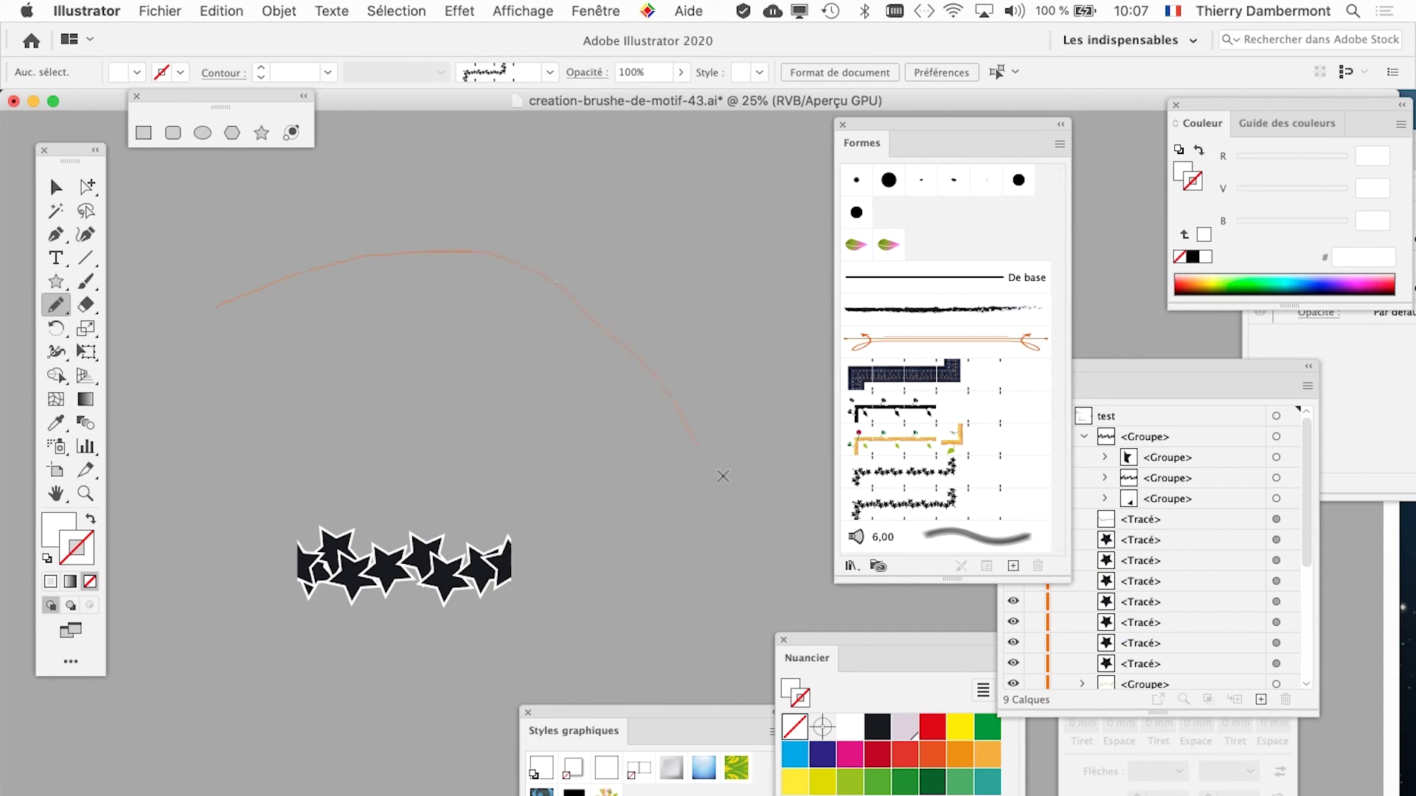
left_click(885, 508)
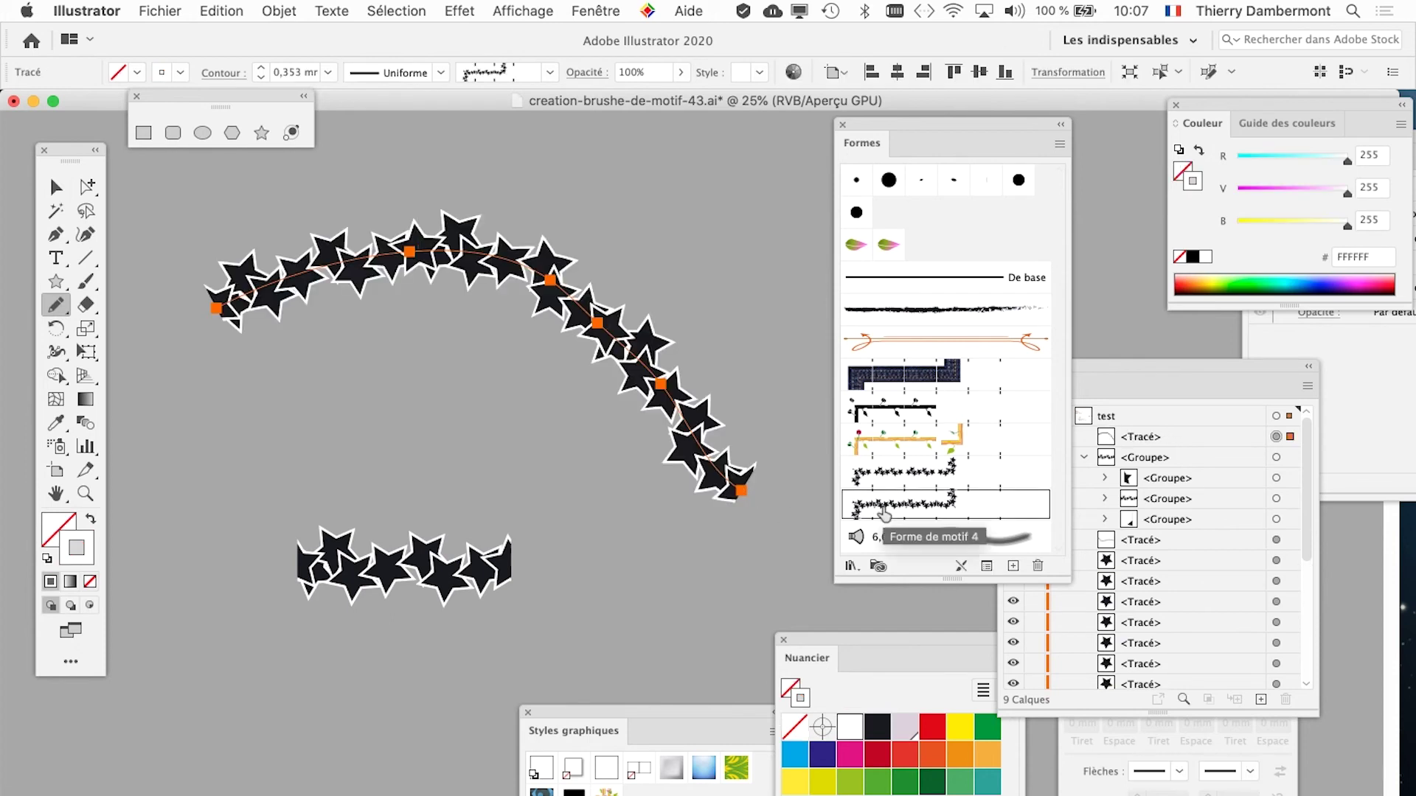
Step: Clear the selection, hide the panels and examine how the star brush follows the curve from end to end
key("v")
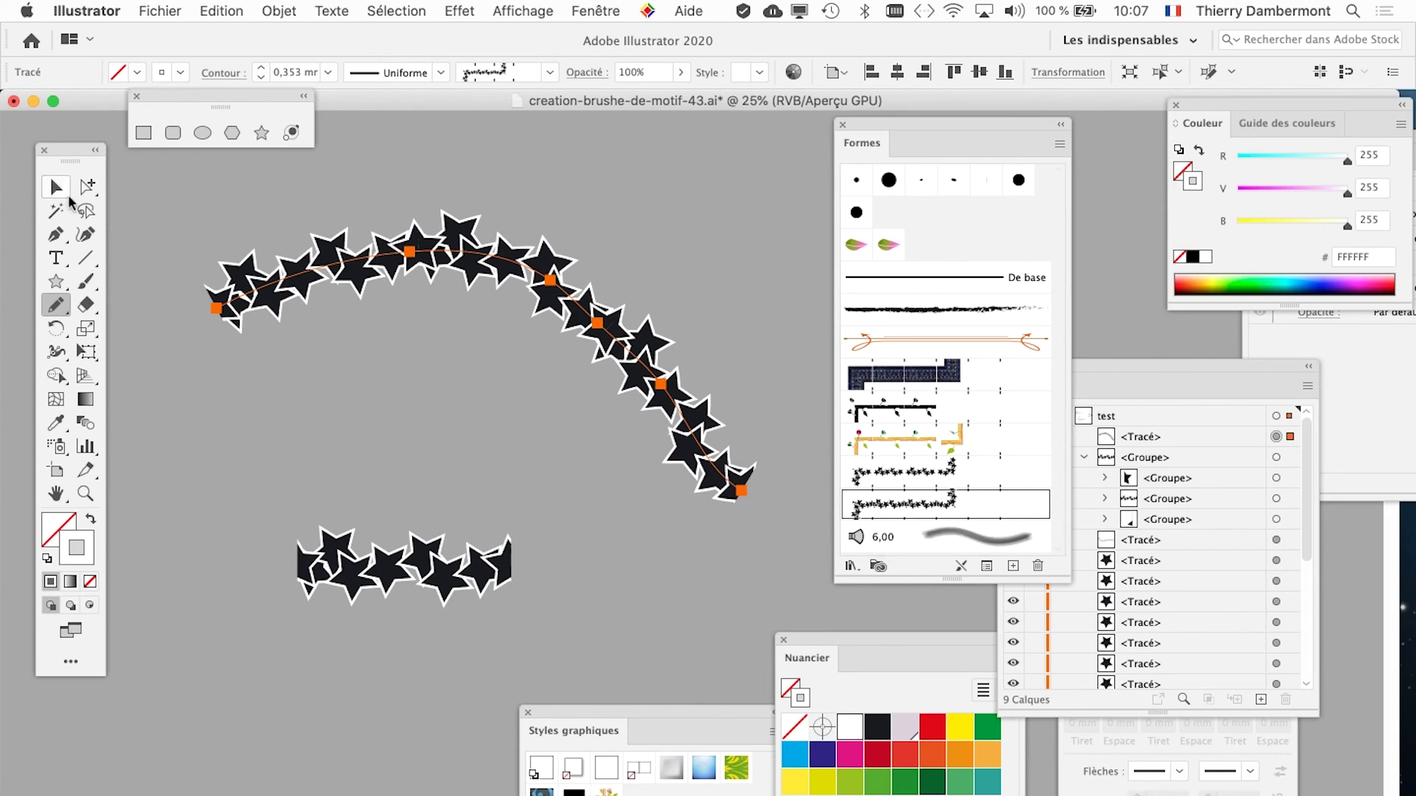
left_click(46, 182)
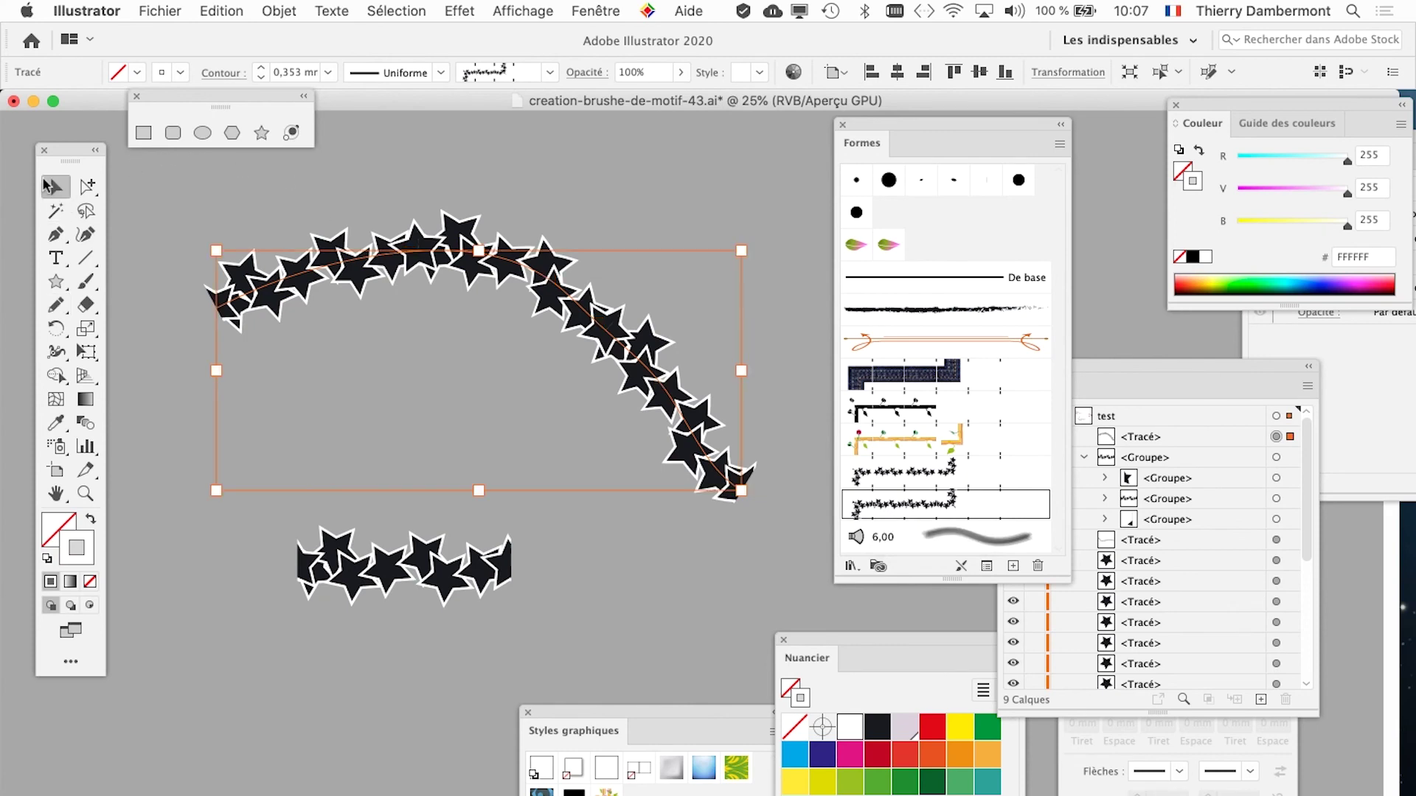
left_click(211, 225)
scroll(285, 260, "up", 3)
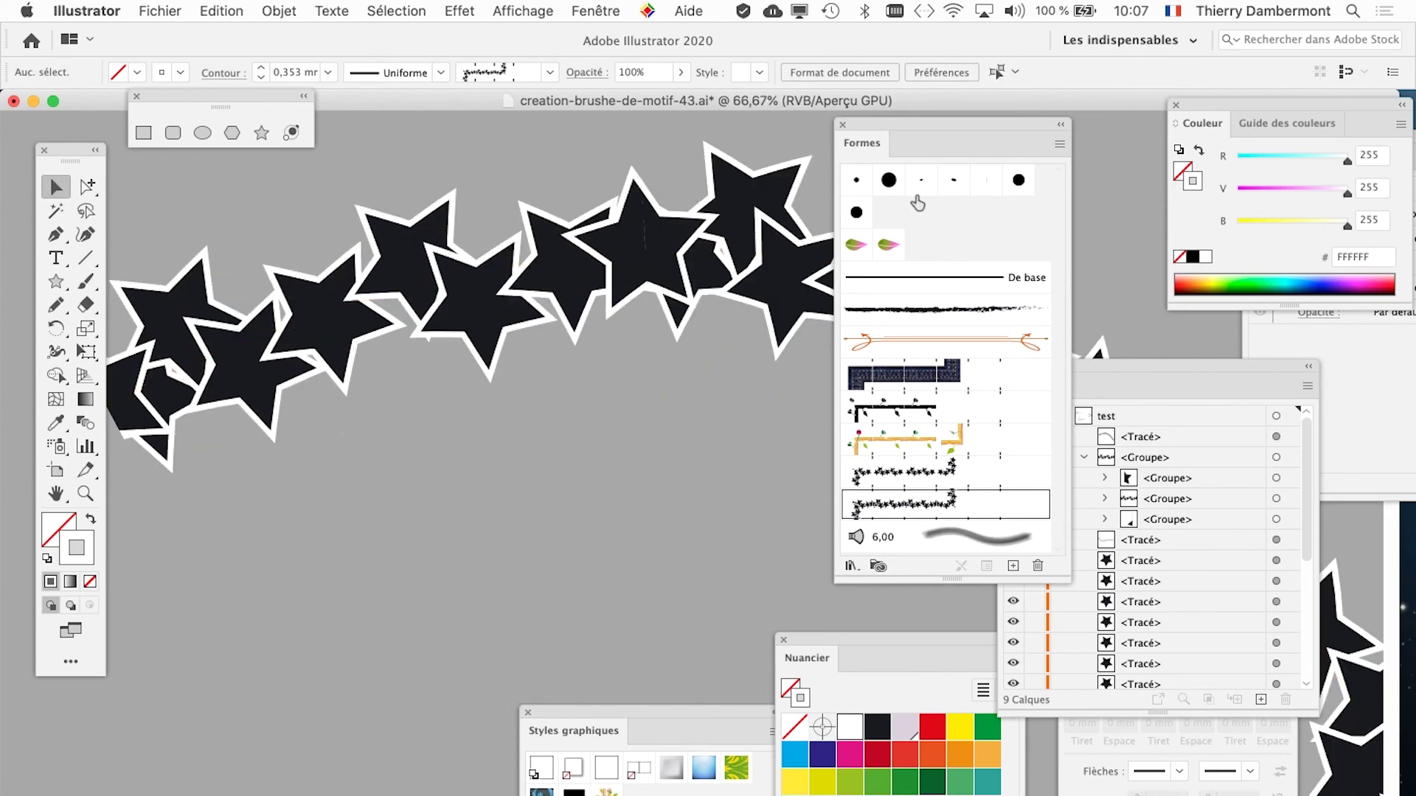
key("Tab")
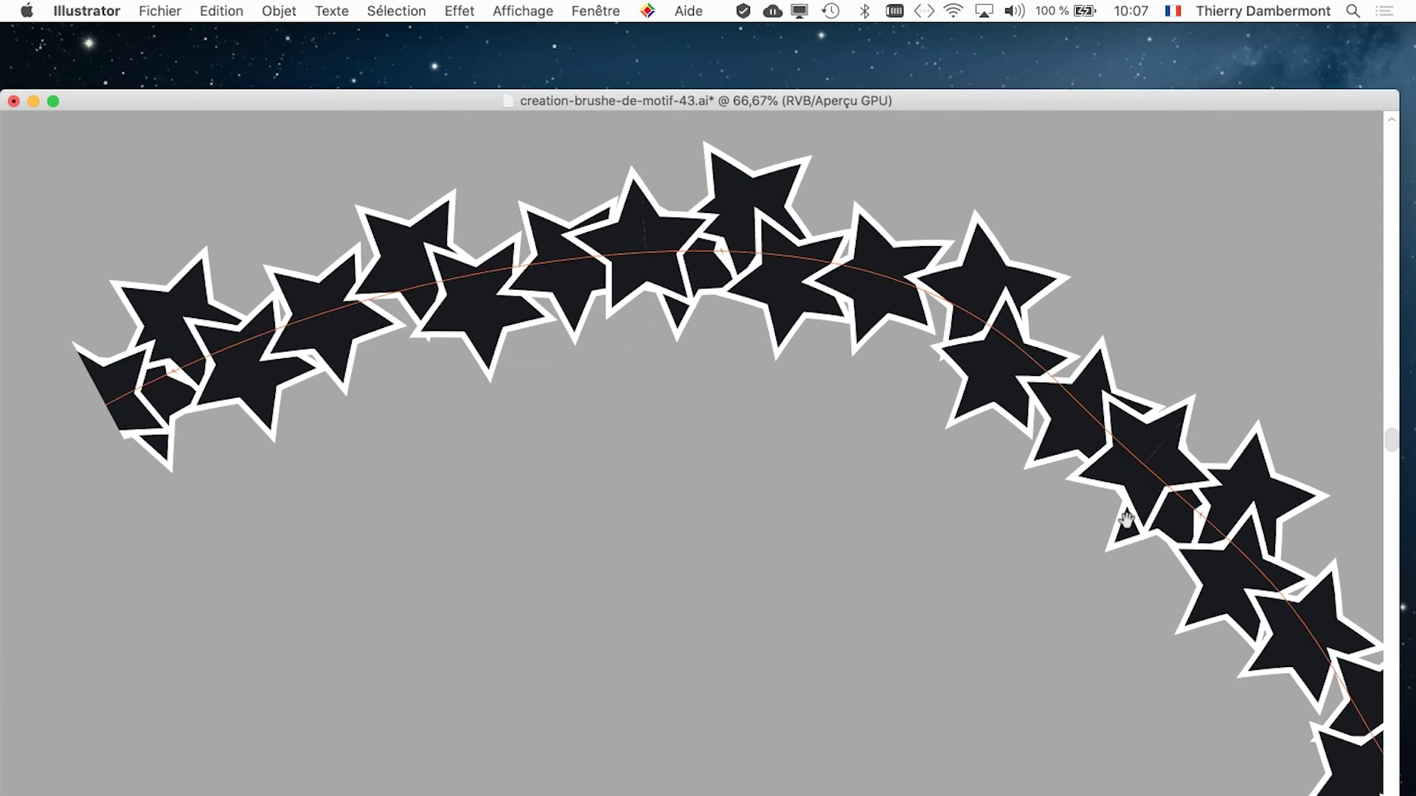
scroll(1120, 489, "right", 10)
scroll(1120, 489, "down", 5)
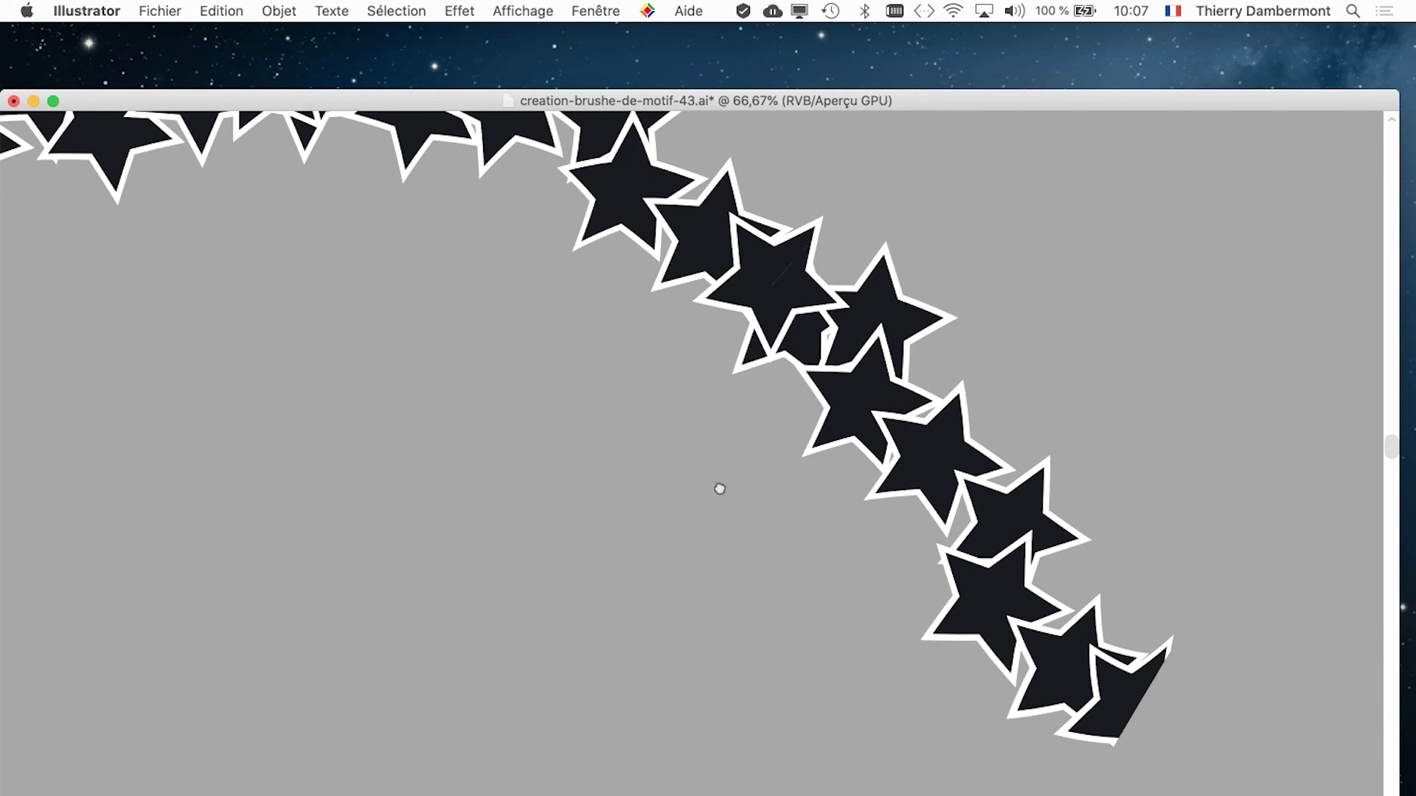
key("super+minus")
key("super+minus")
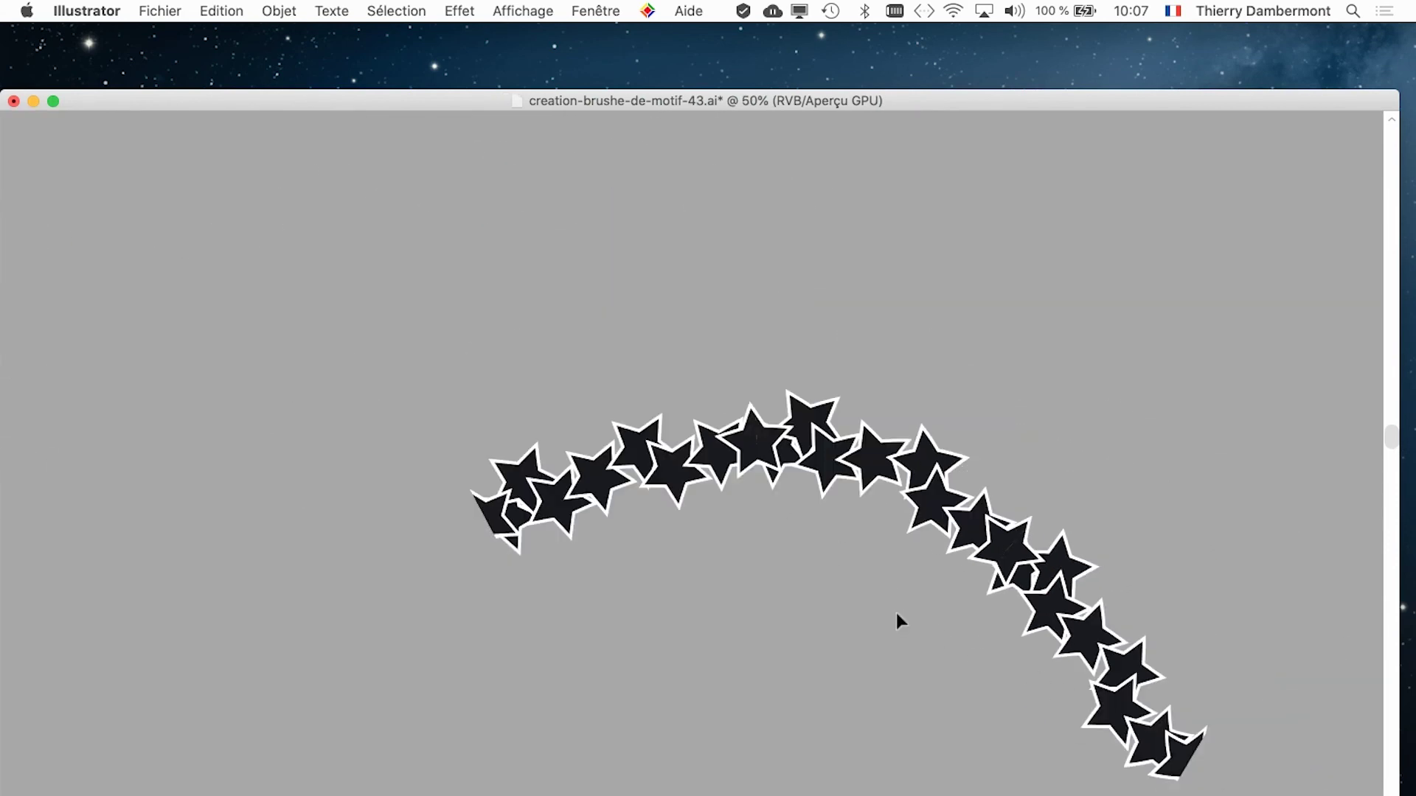